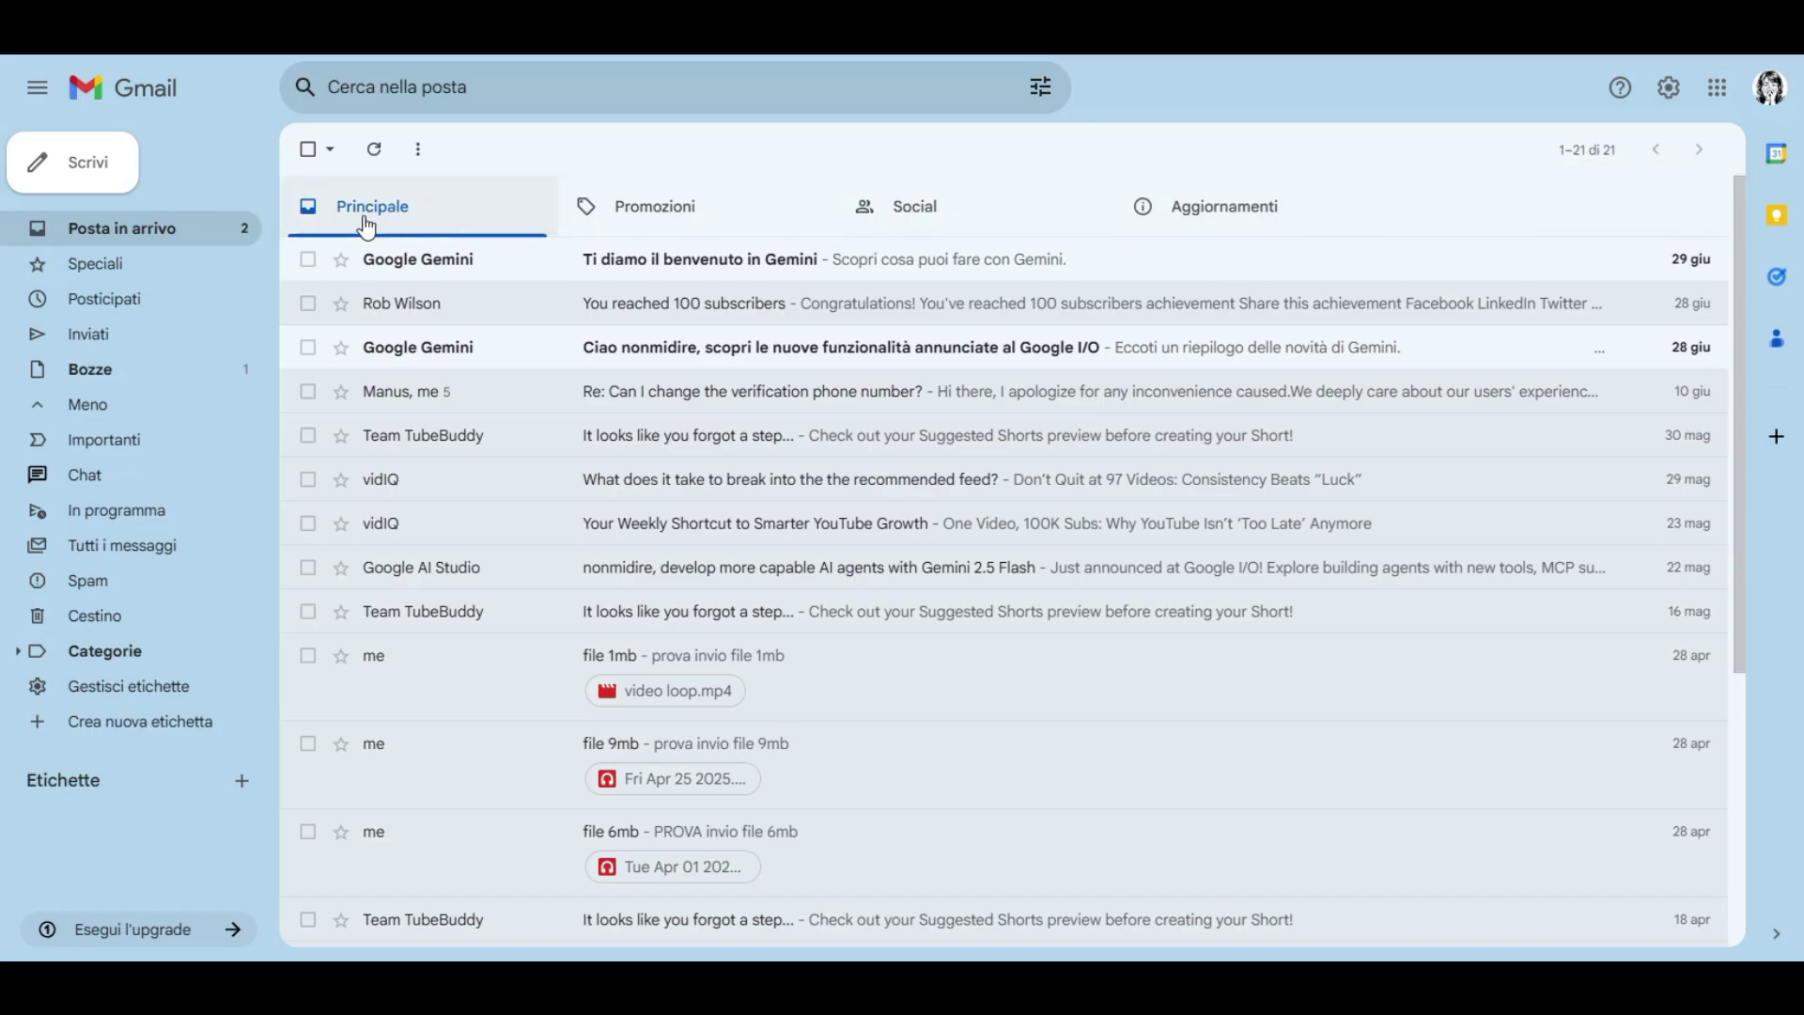
Step: Look through the Promozioni, Social and Aggiornamenti categories of the inbox, and return to Principale
click(650, 214)
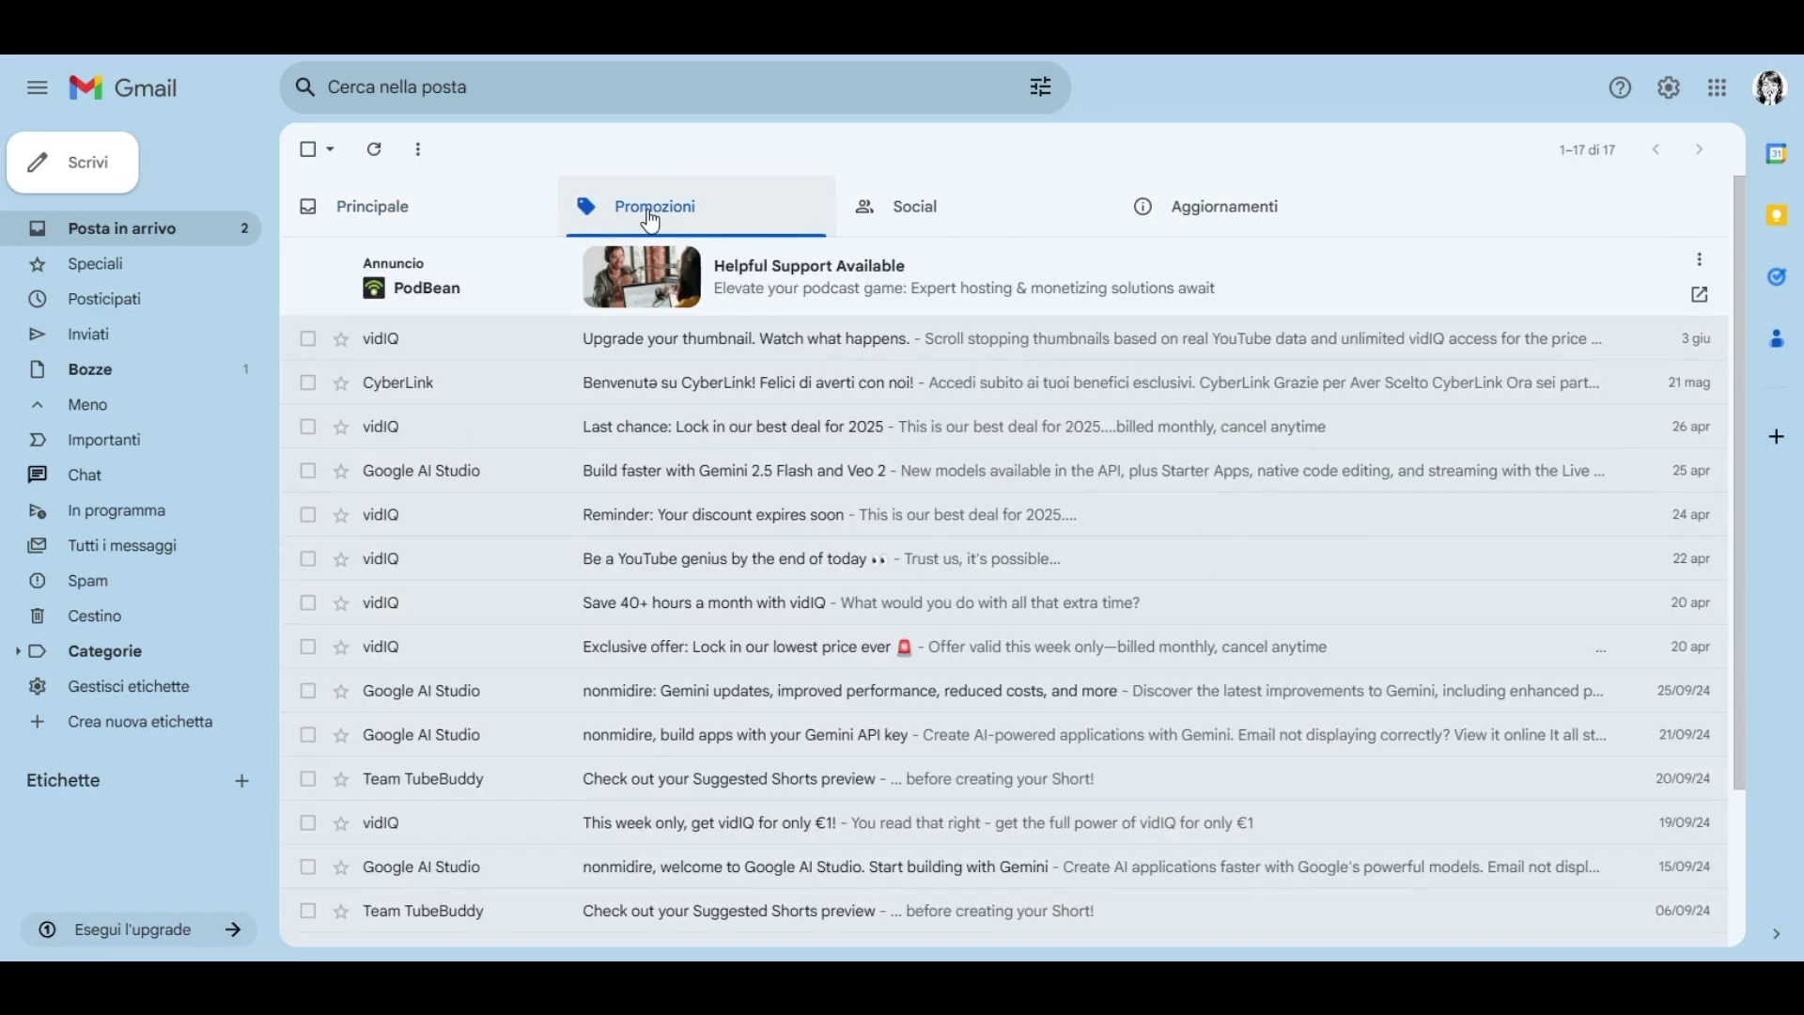
click(906, 214)
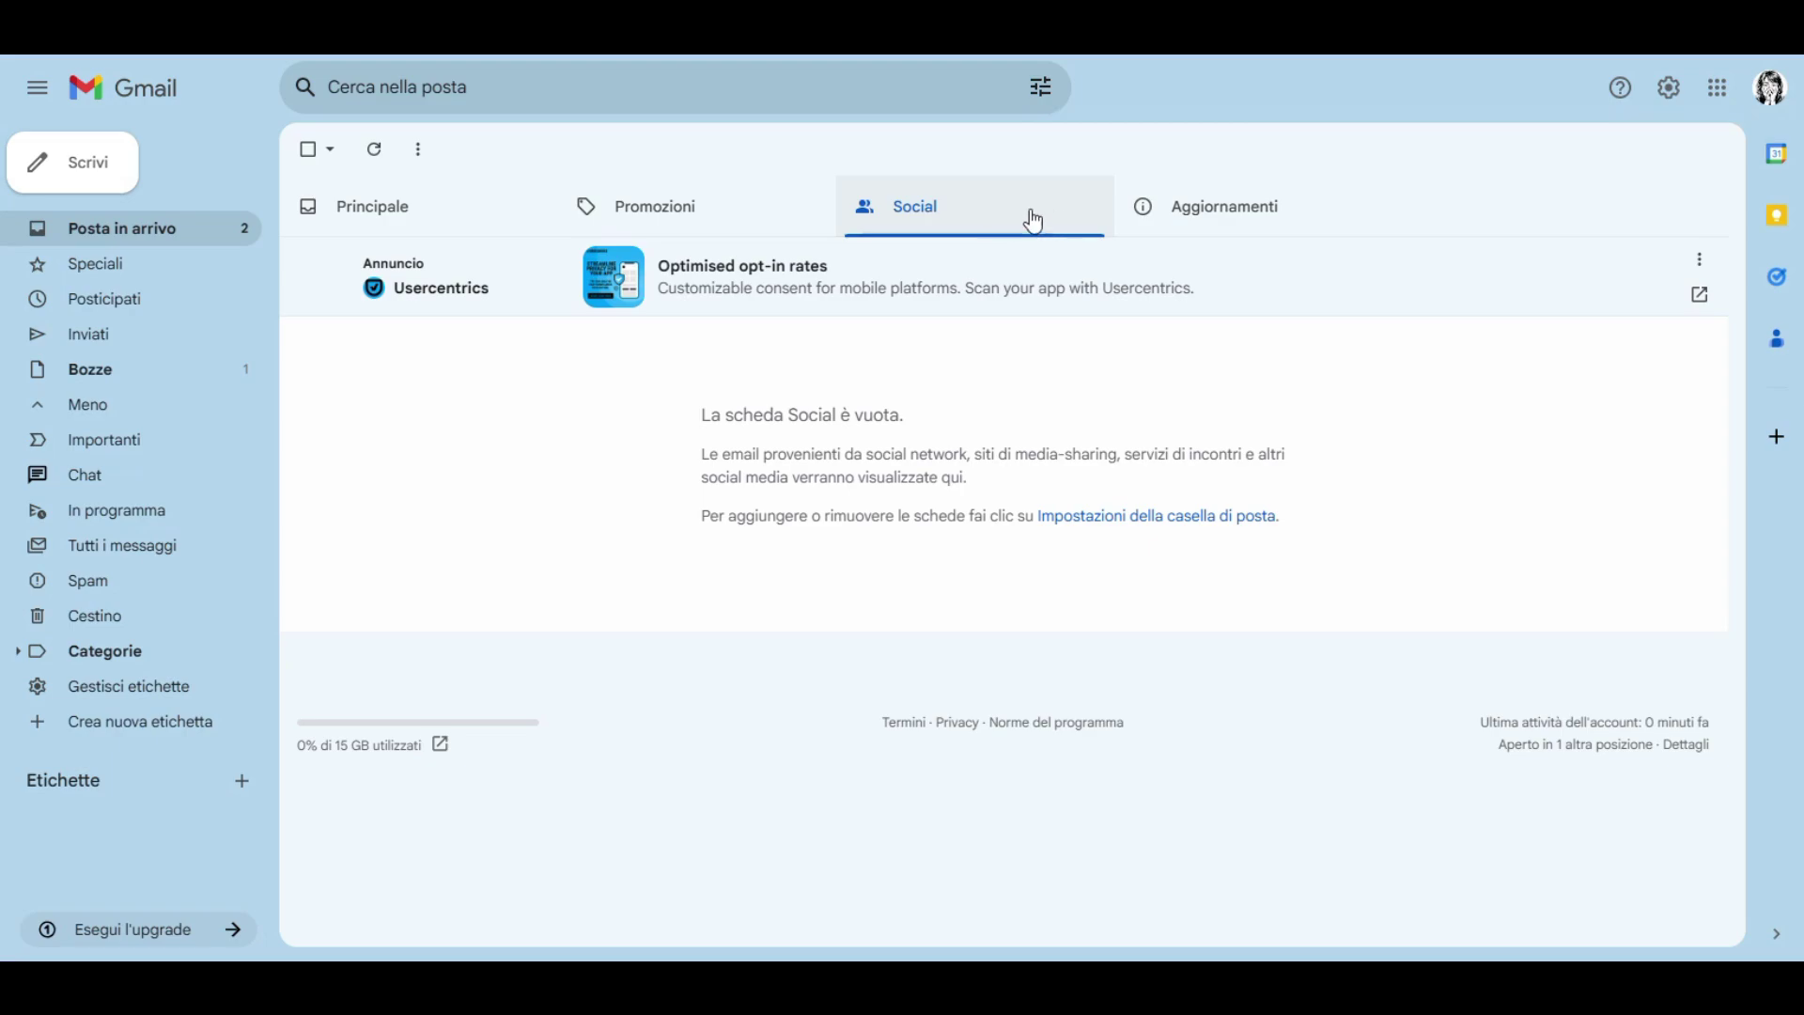
click(1181, 219)
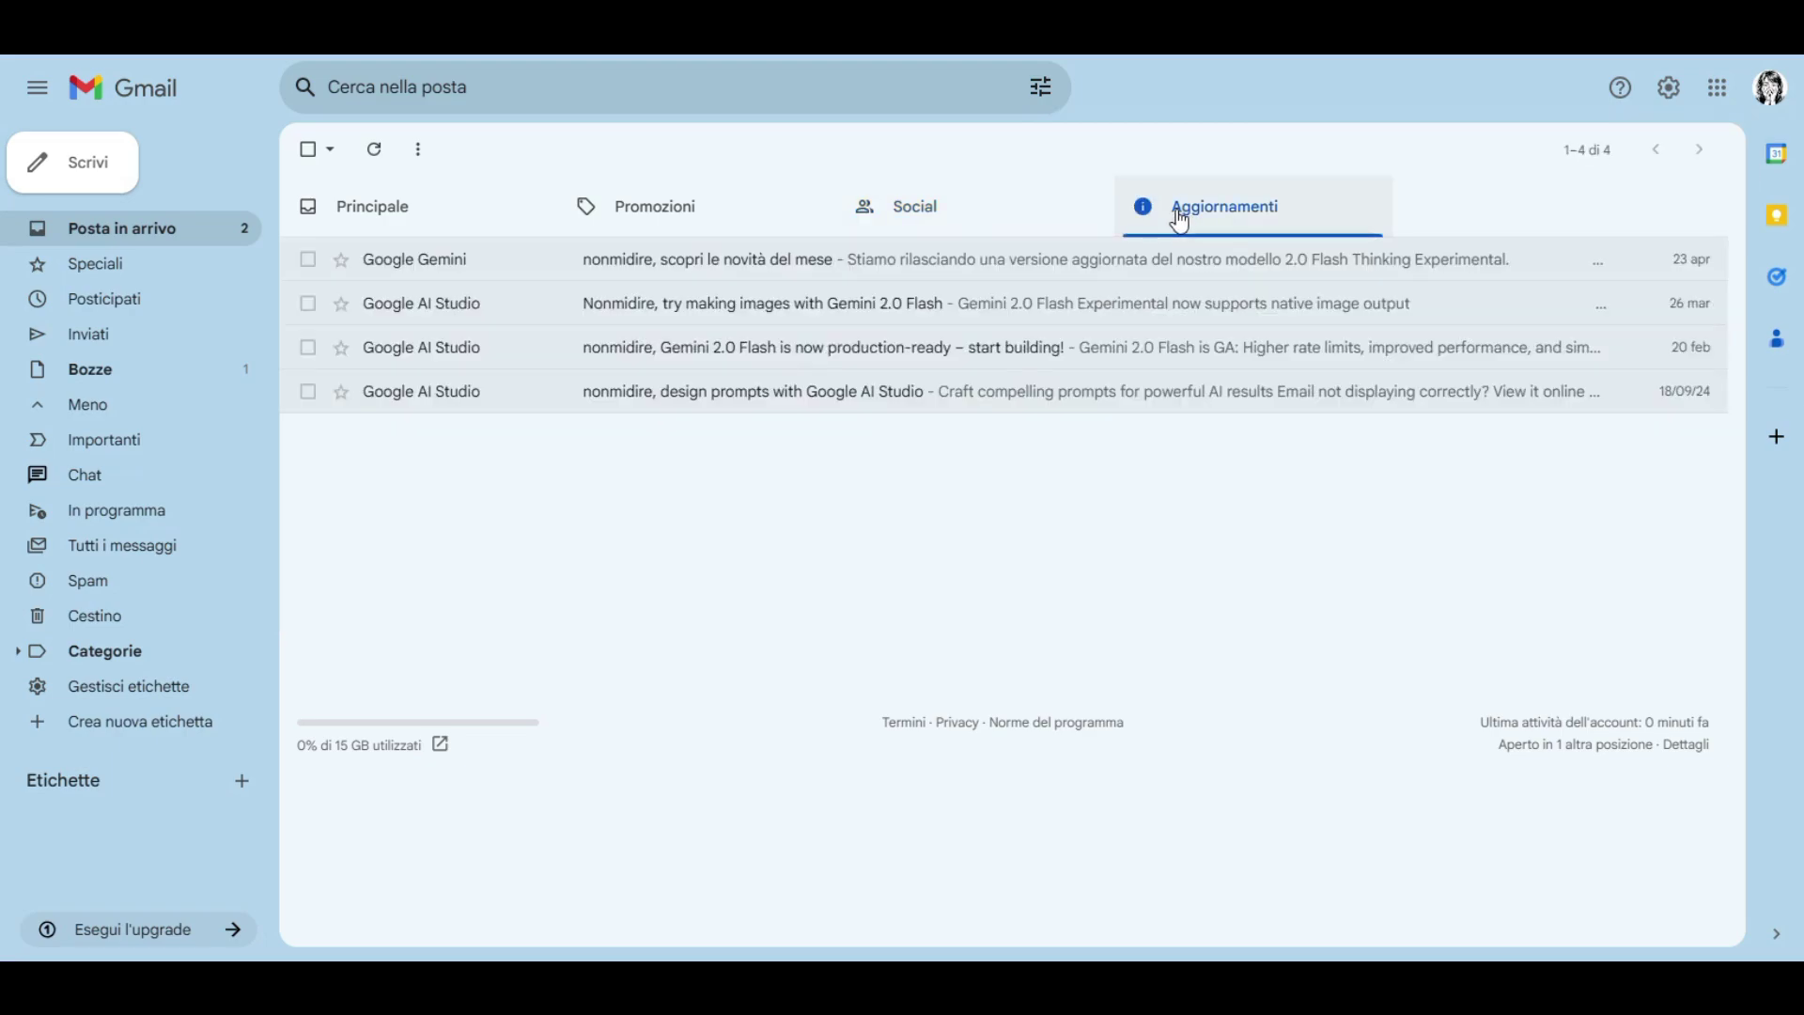
click(625, 220)
click(462, 220)
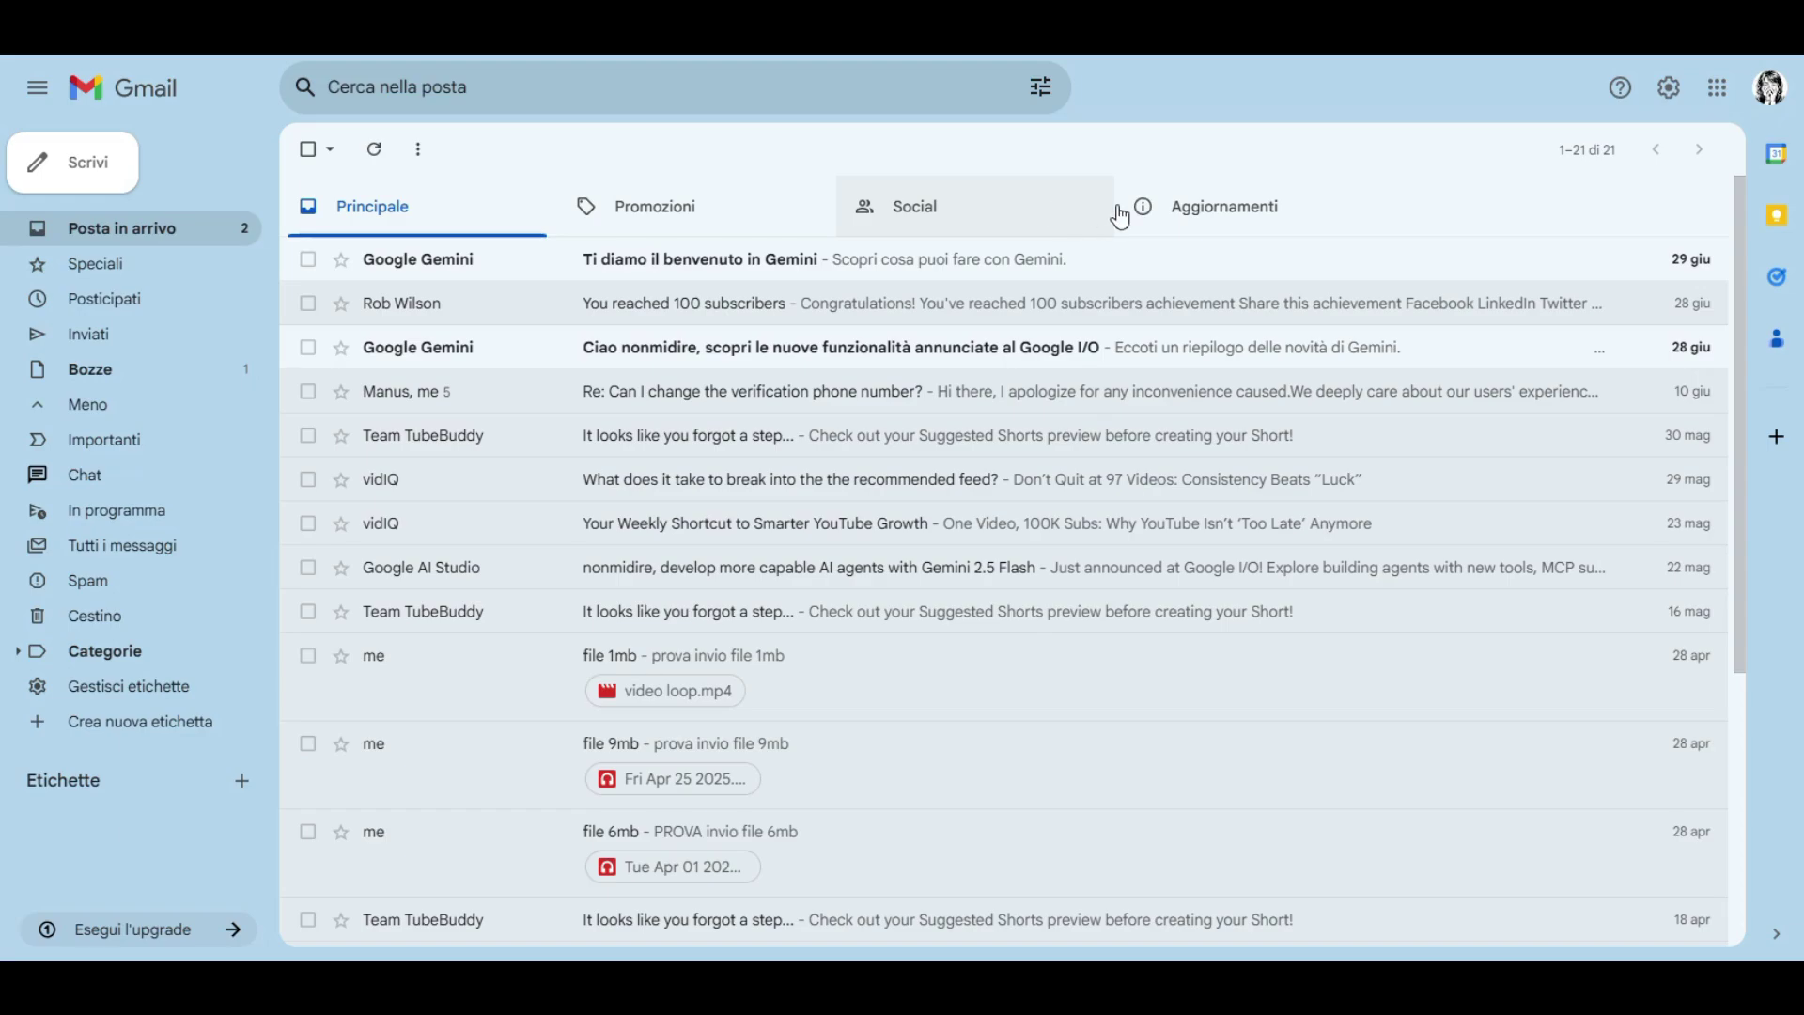
Step: Open the full mail settings and view the Posta in arrivo section
click(1673, 94)
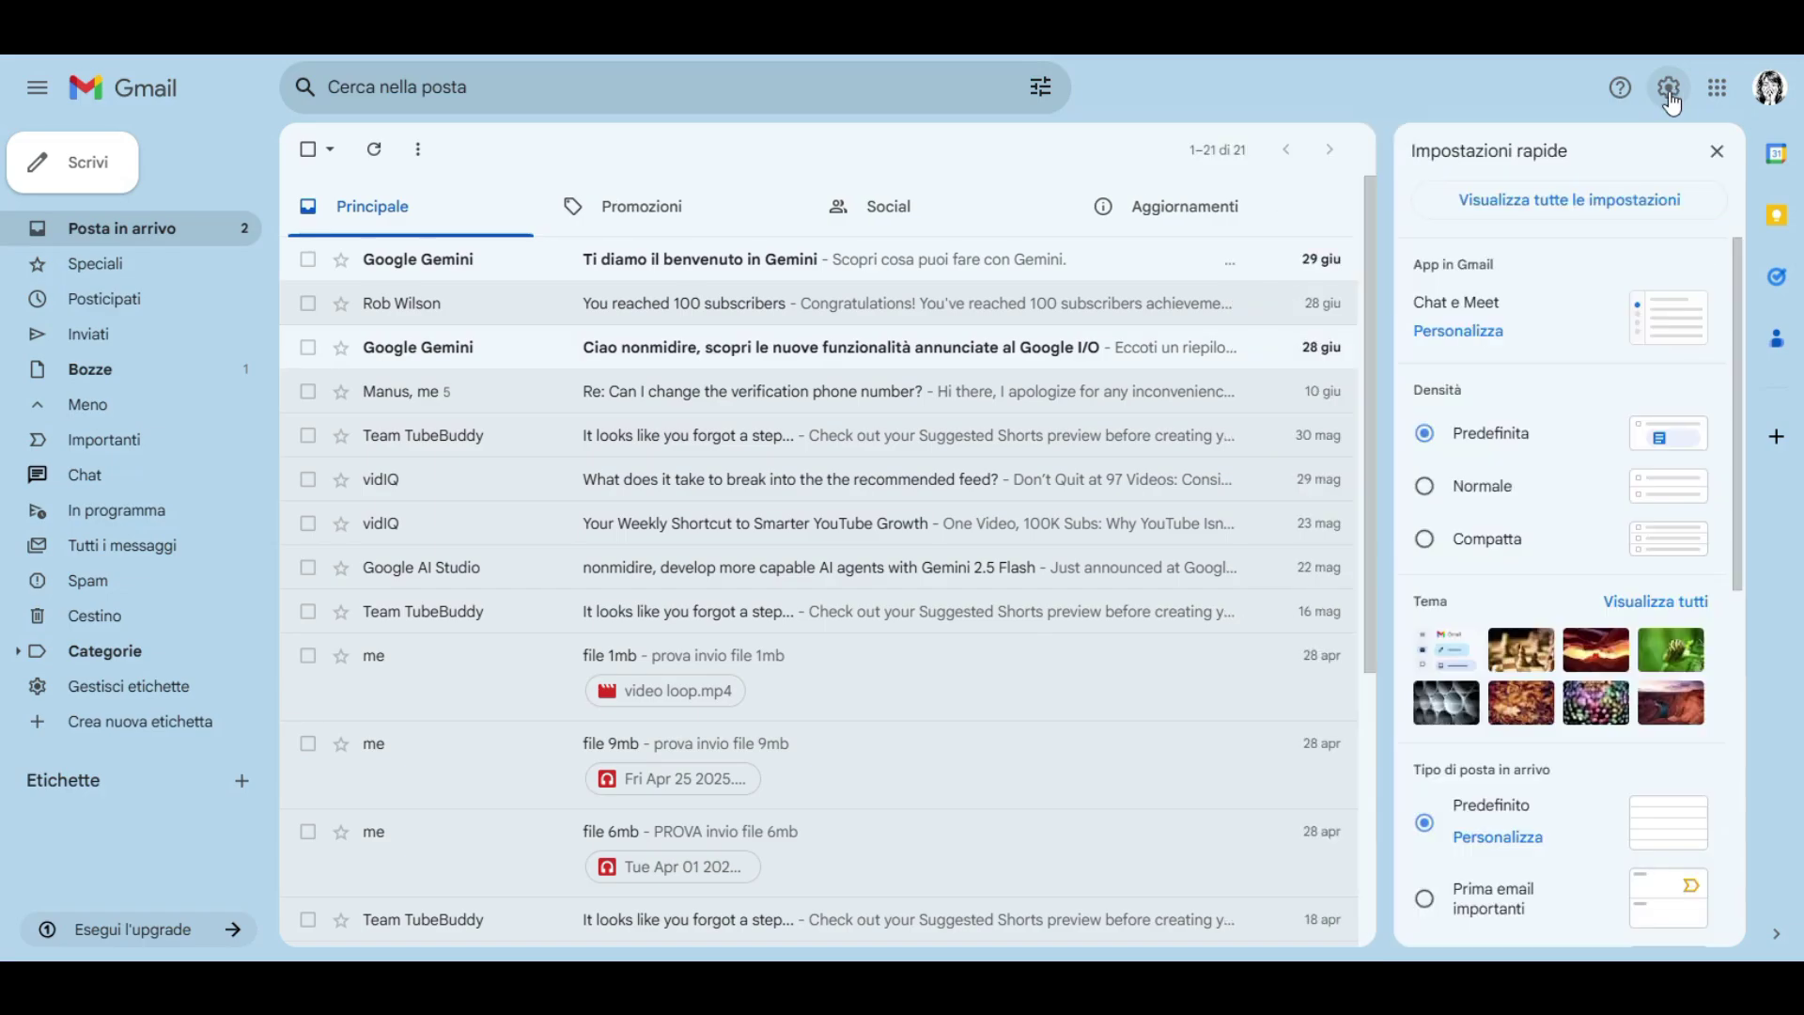
click(1566, 209)
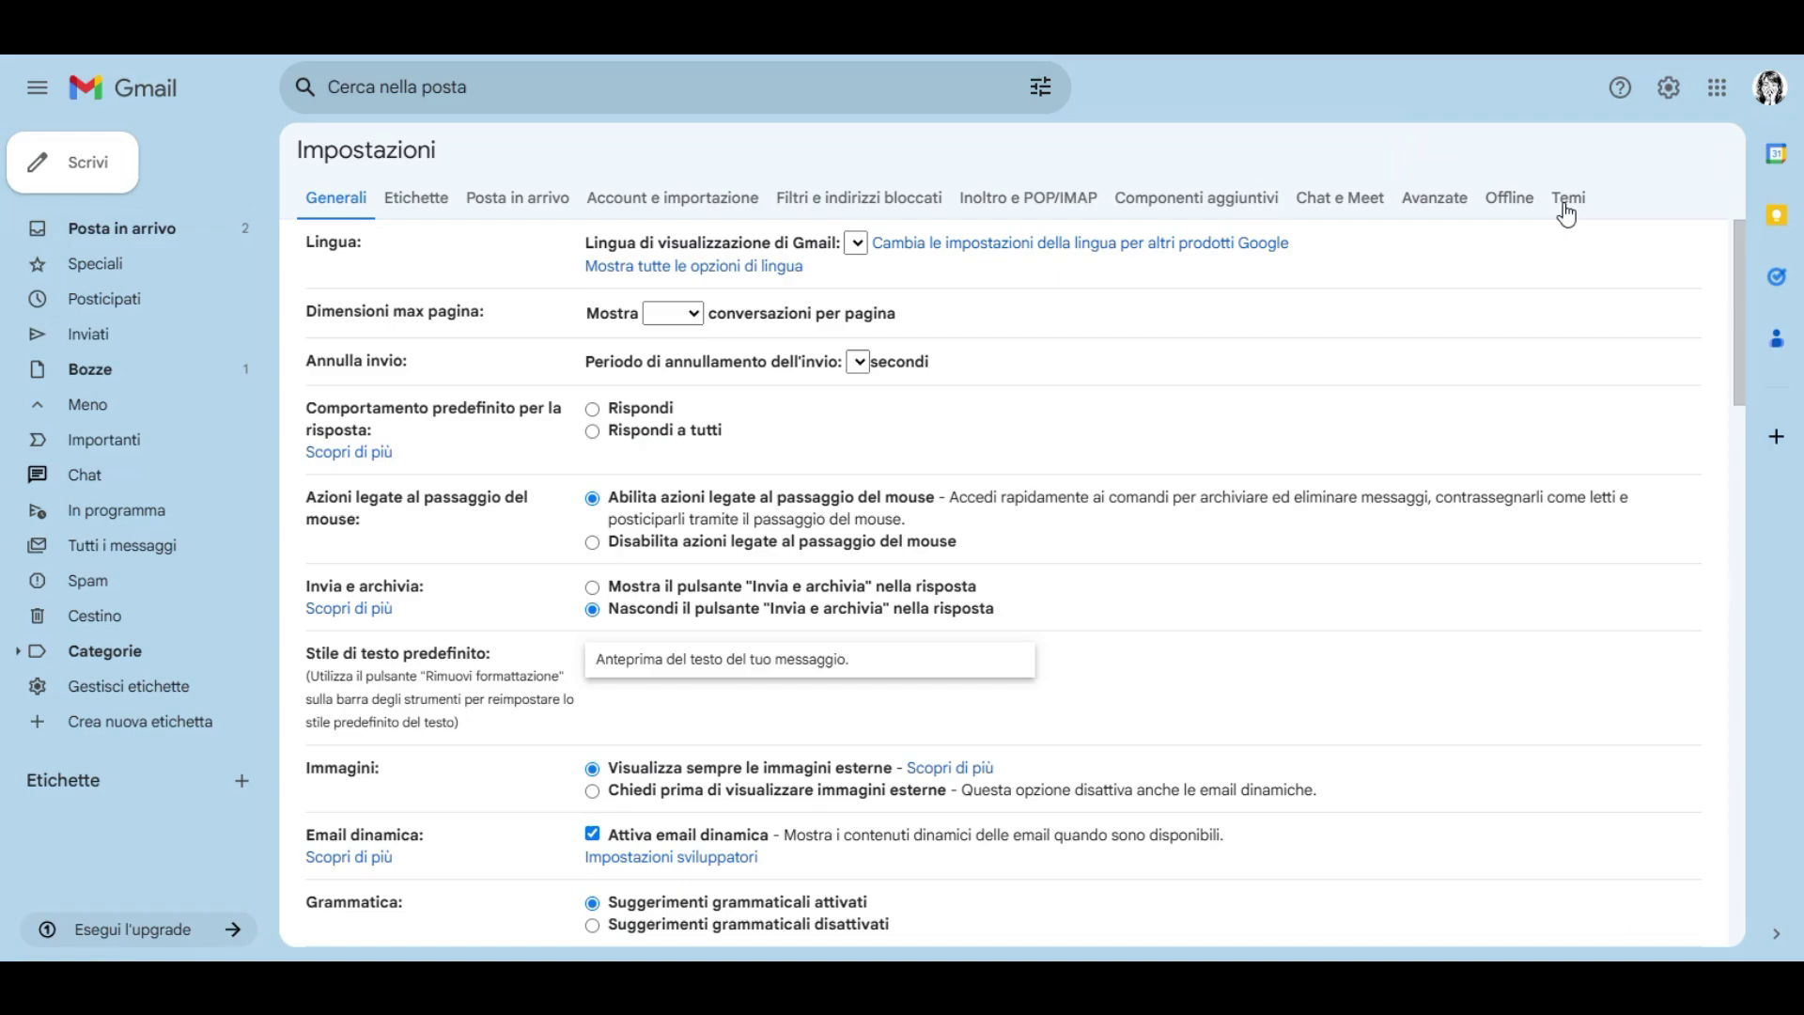
click(516, 207)
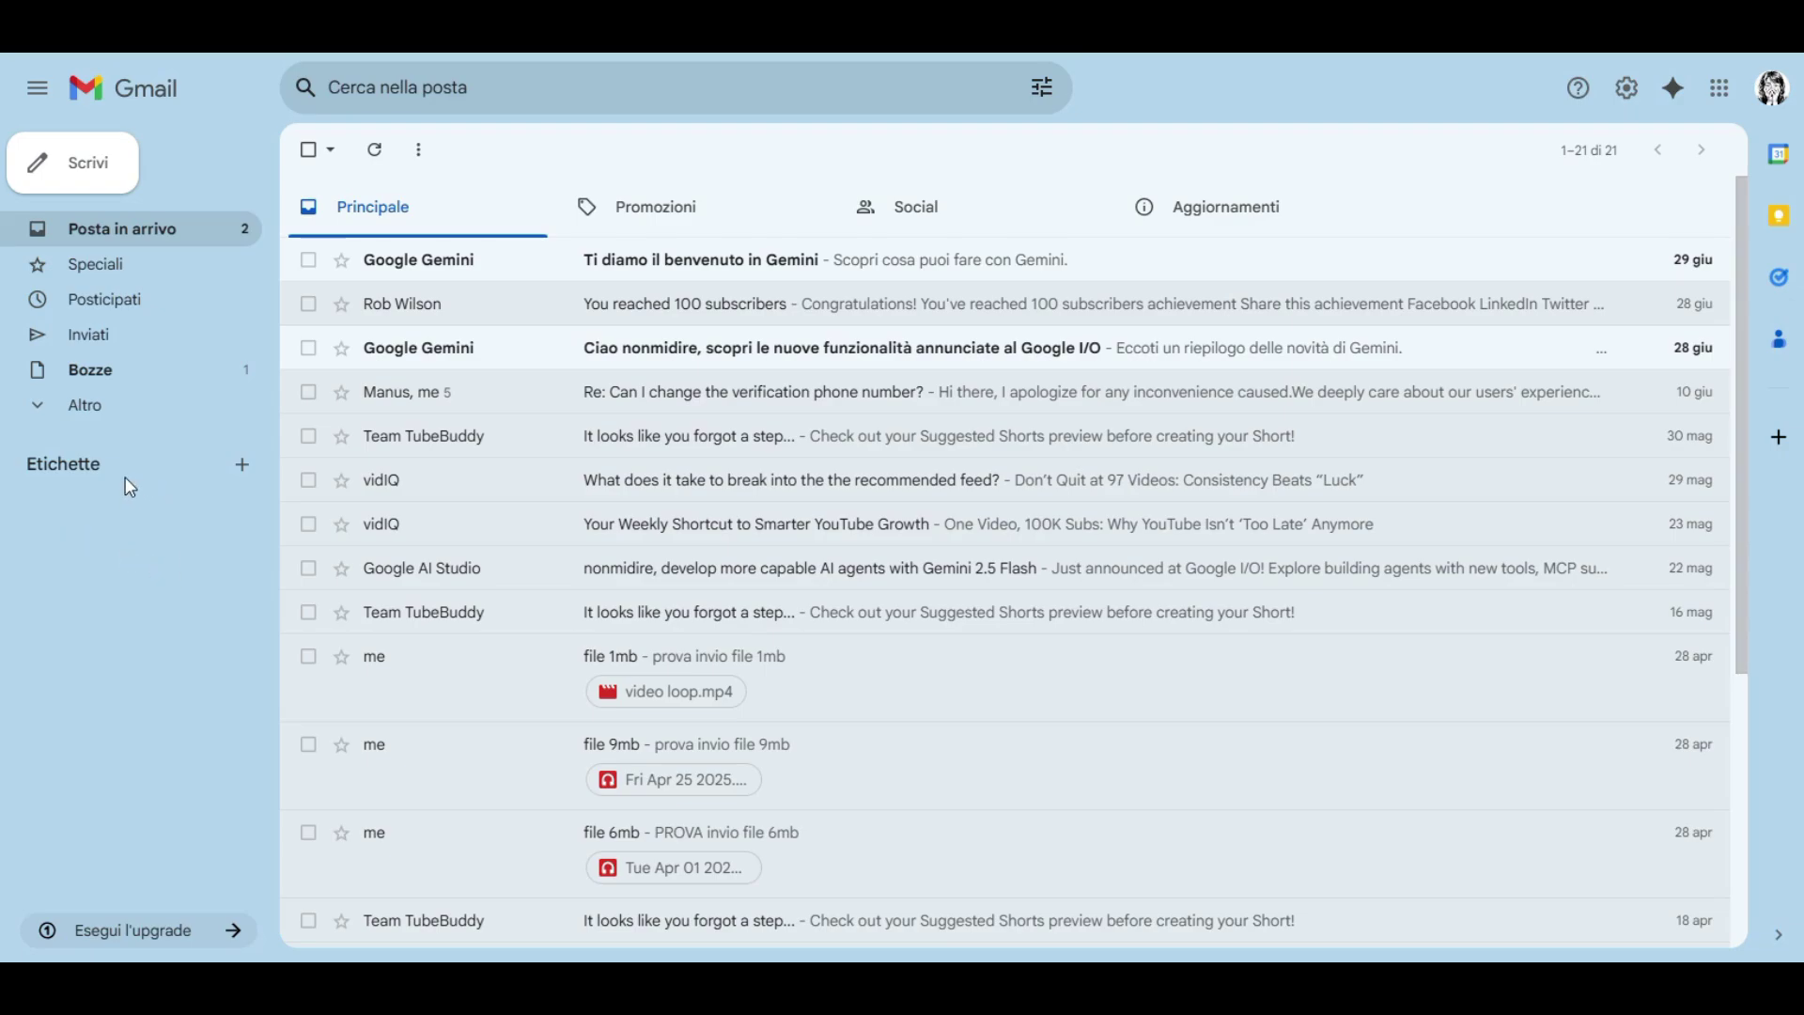
Step: Create a new top-level label named IA
click(242, 466)
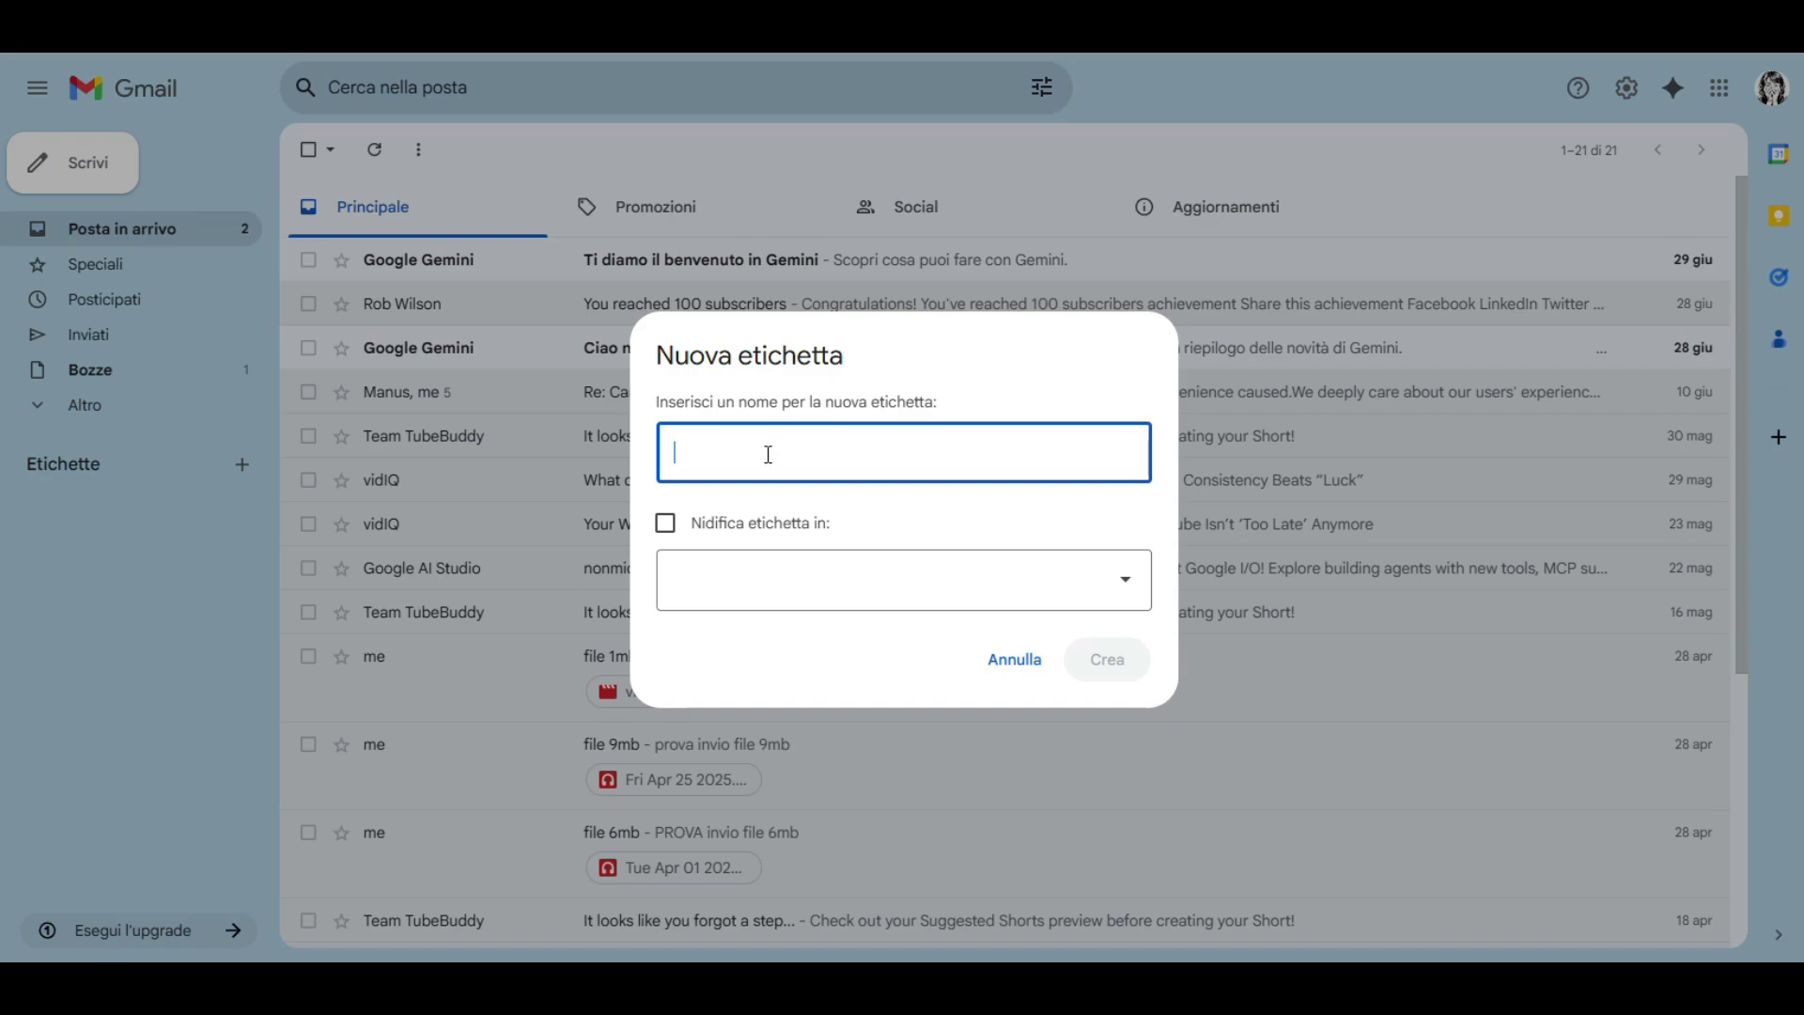
click(757, 591)
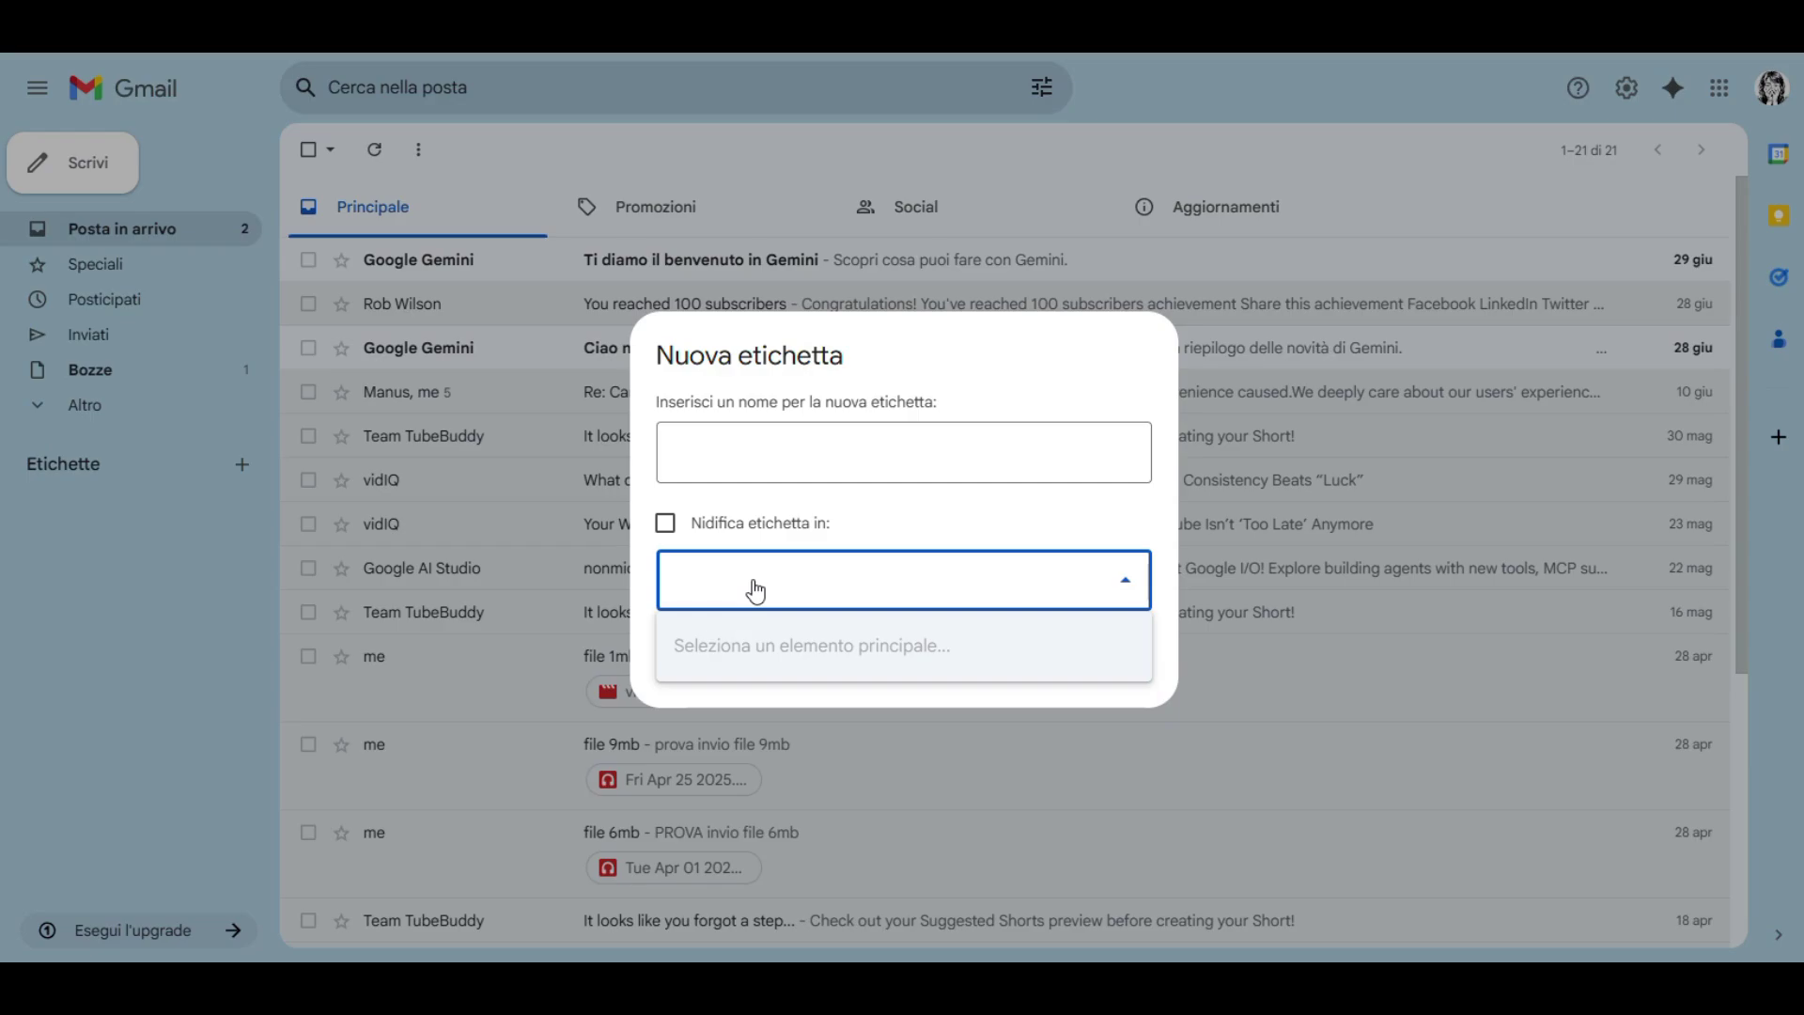
click(743, 456)
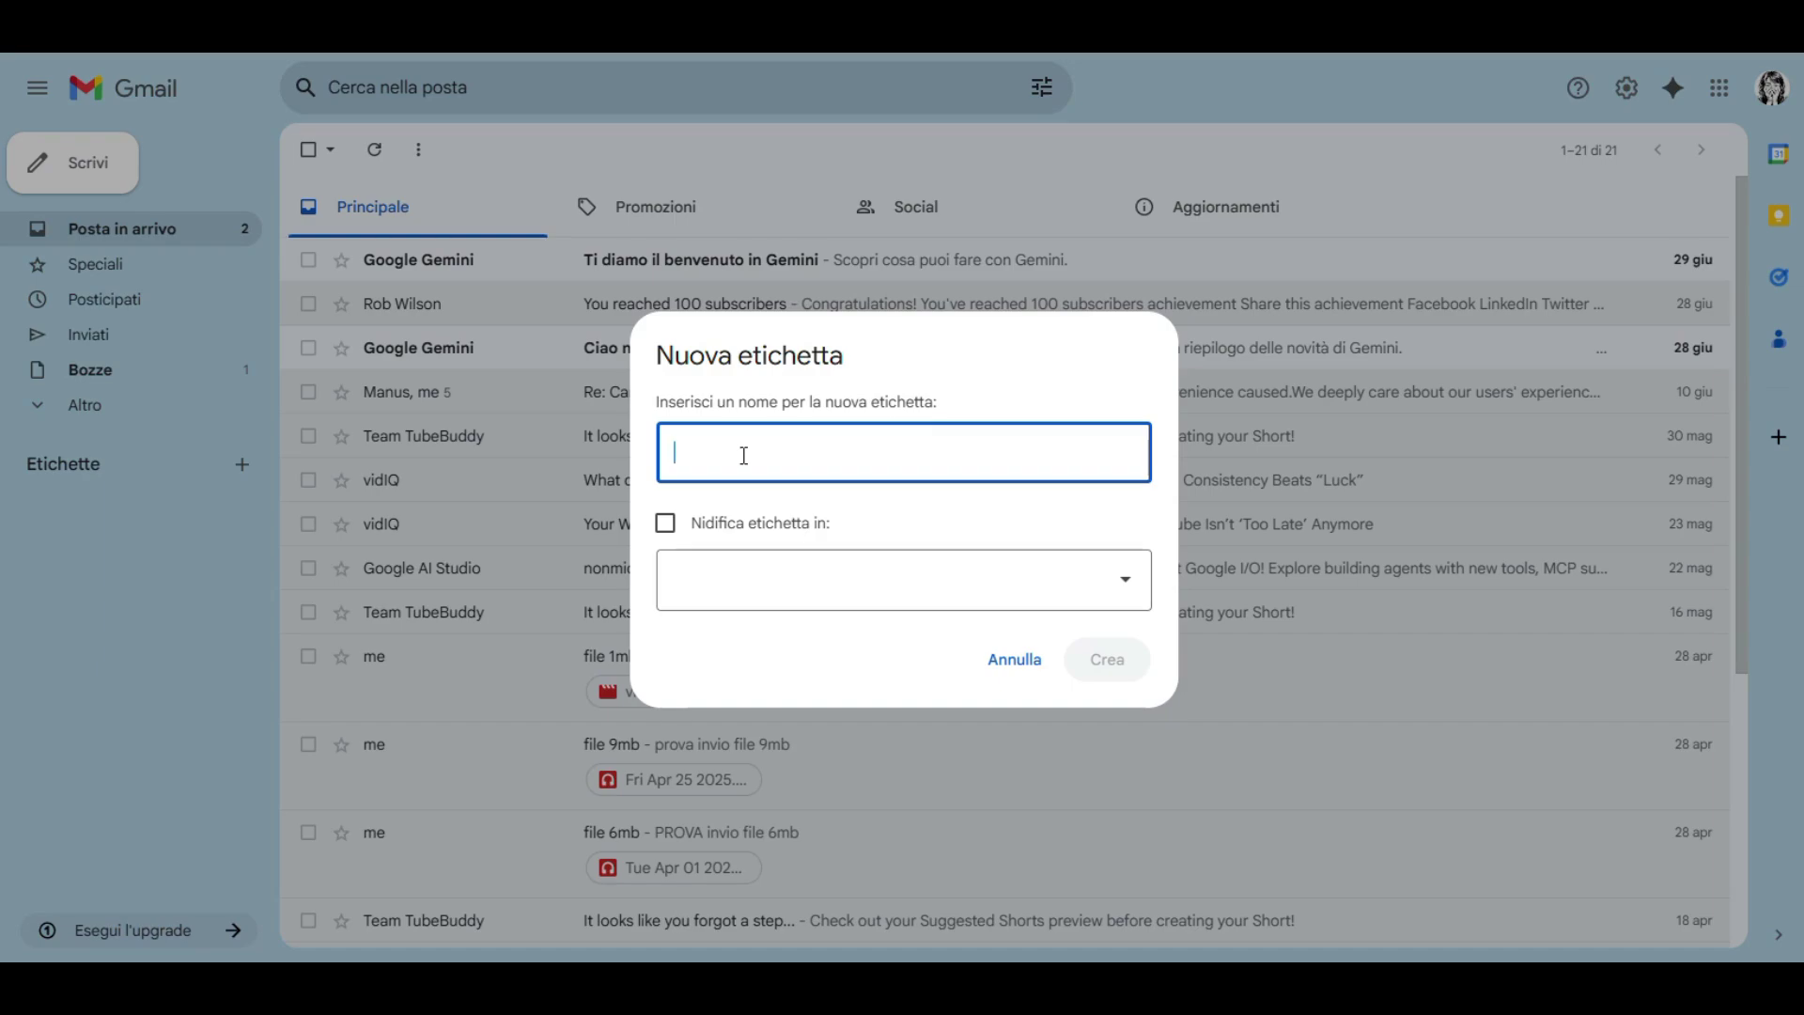
text(IA)
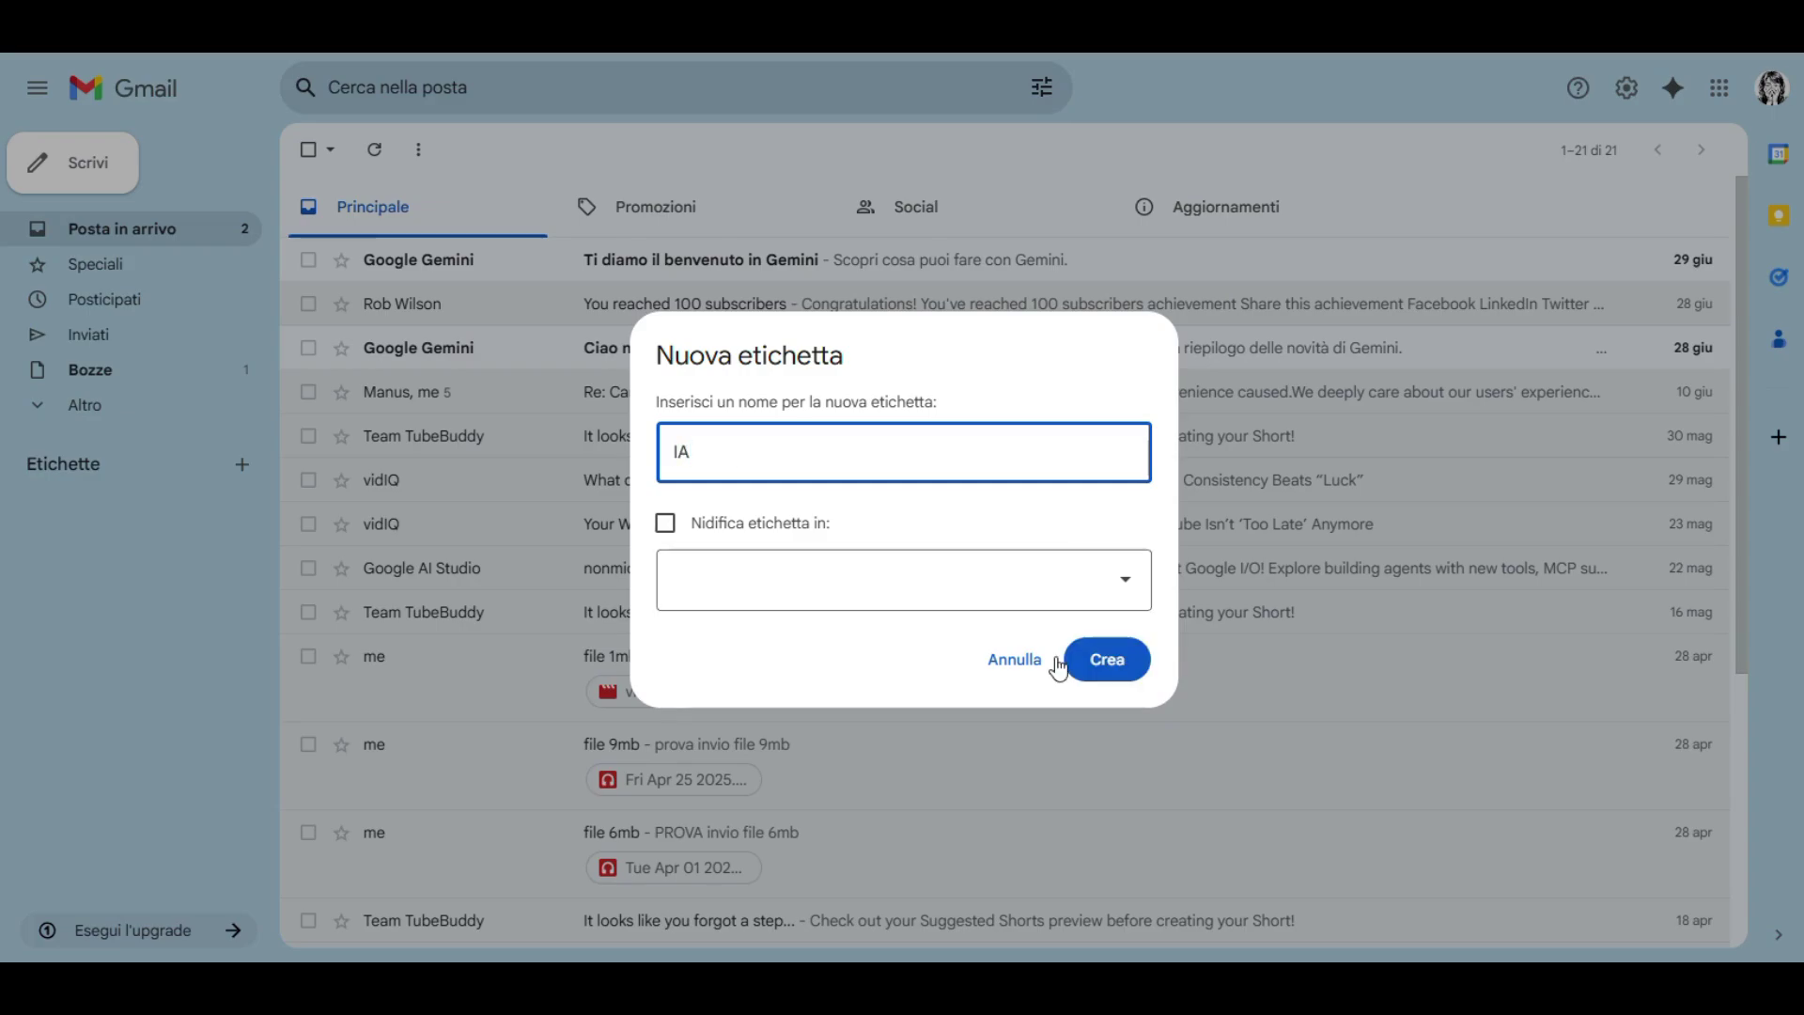
click(1106, 675)
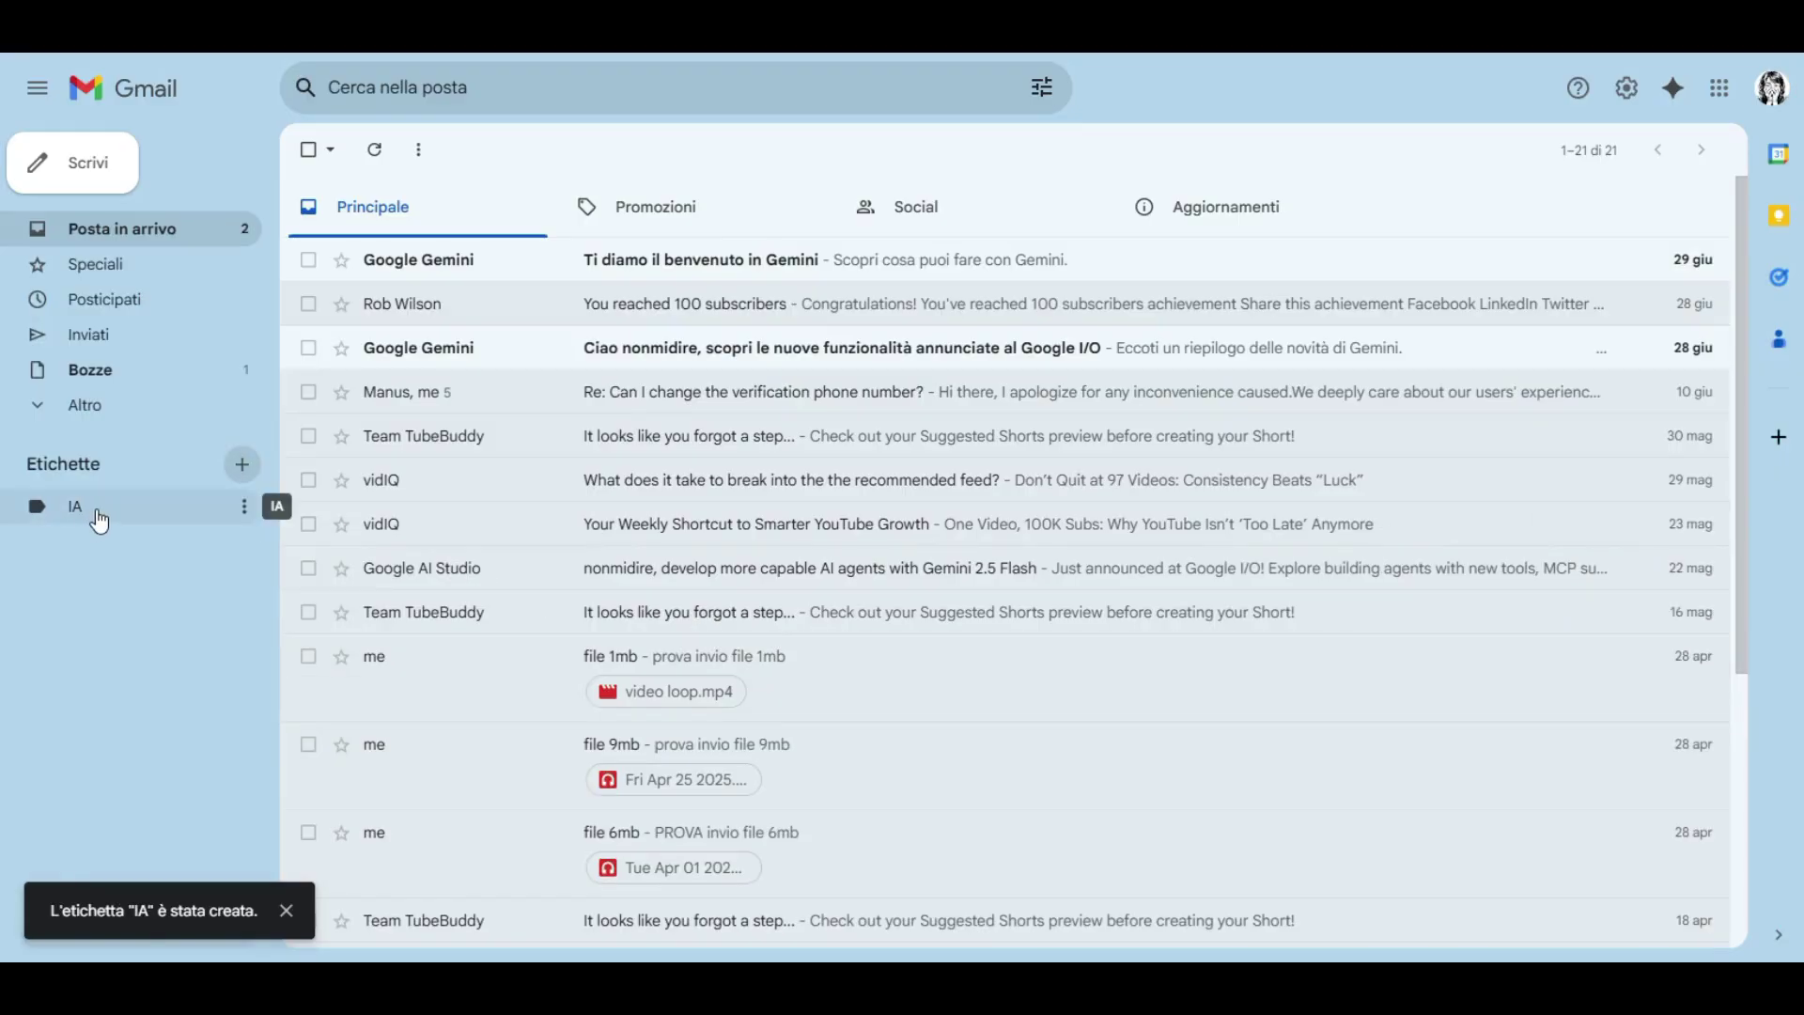
Step: Examine the options of the IA label, including its available colours, without changing anything
click(245, 510)
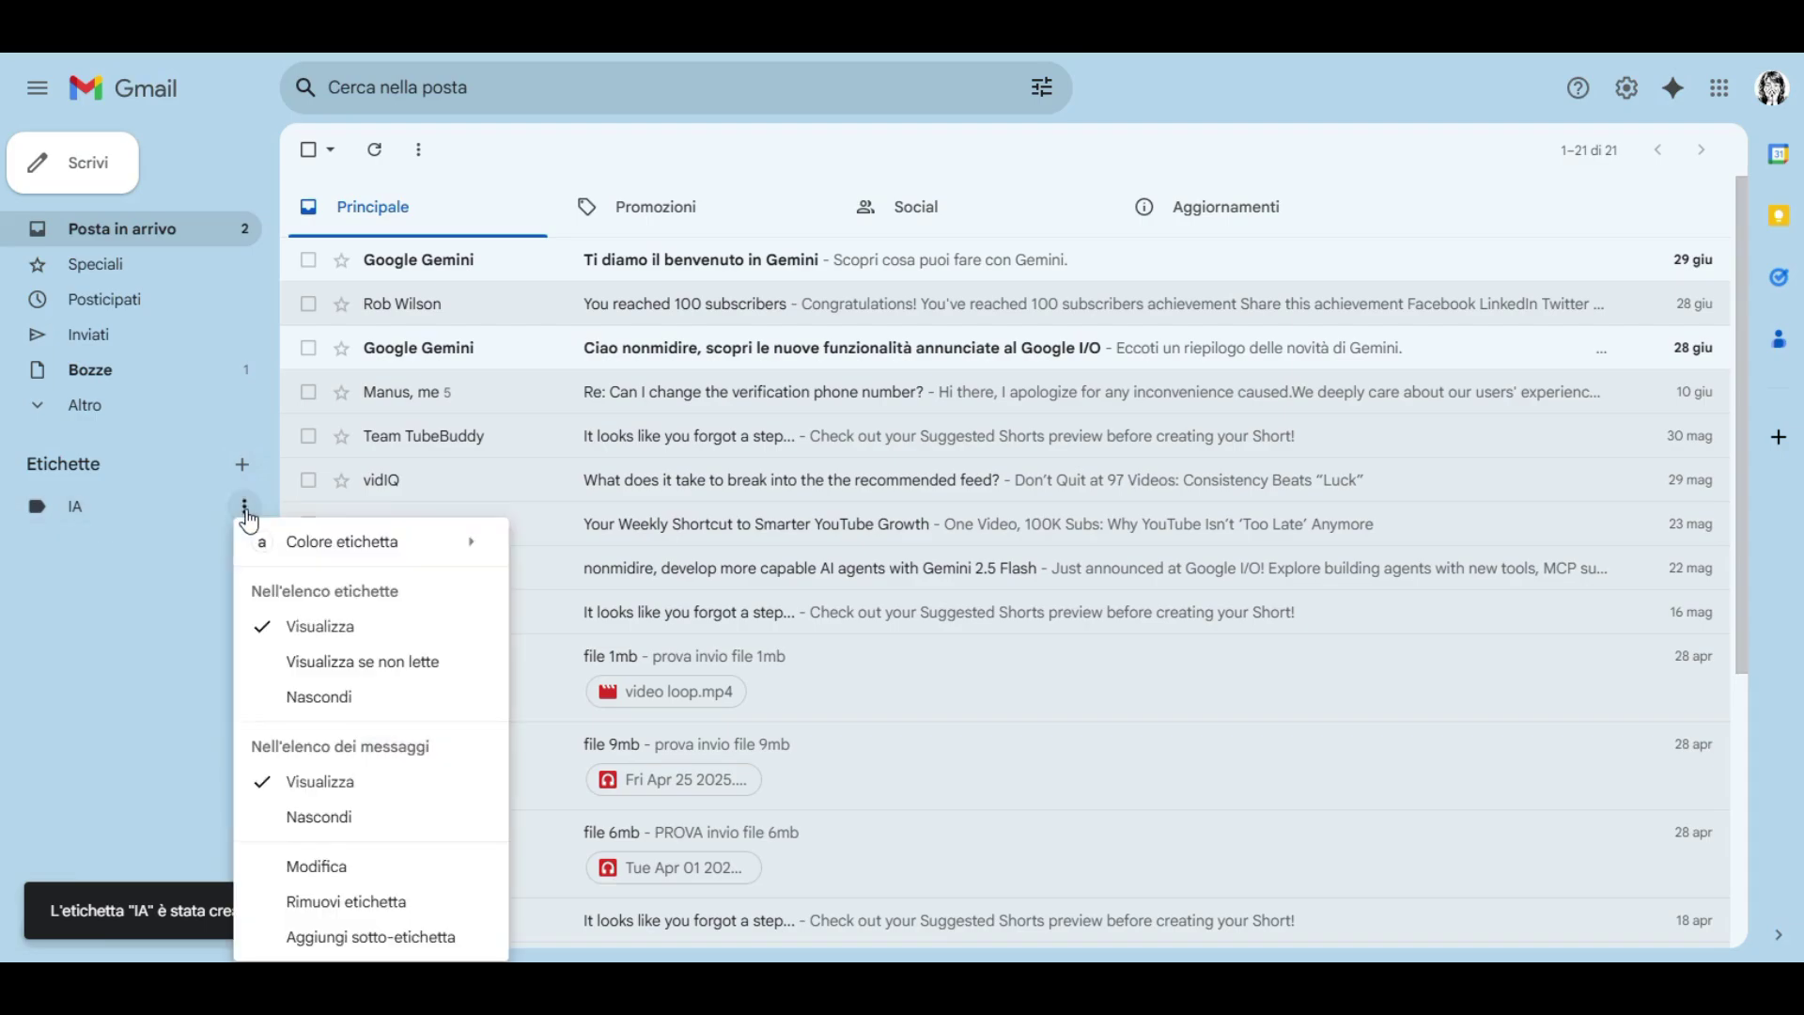
mouse_move(465, 543)
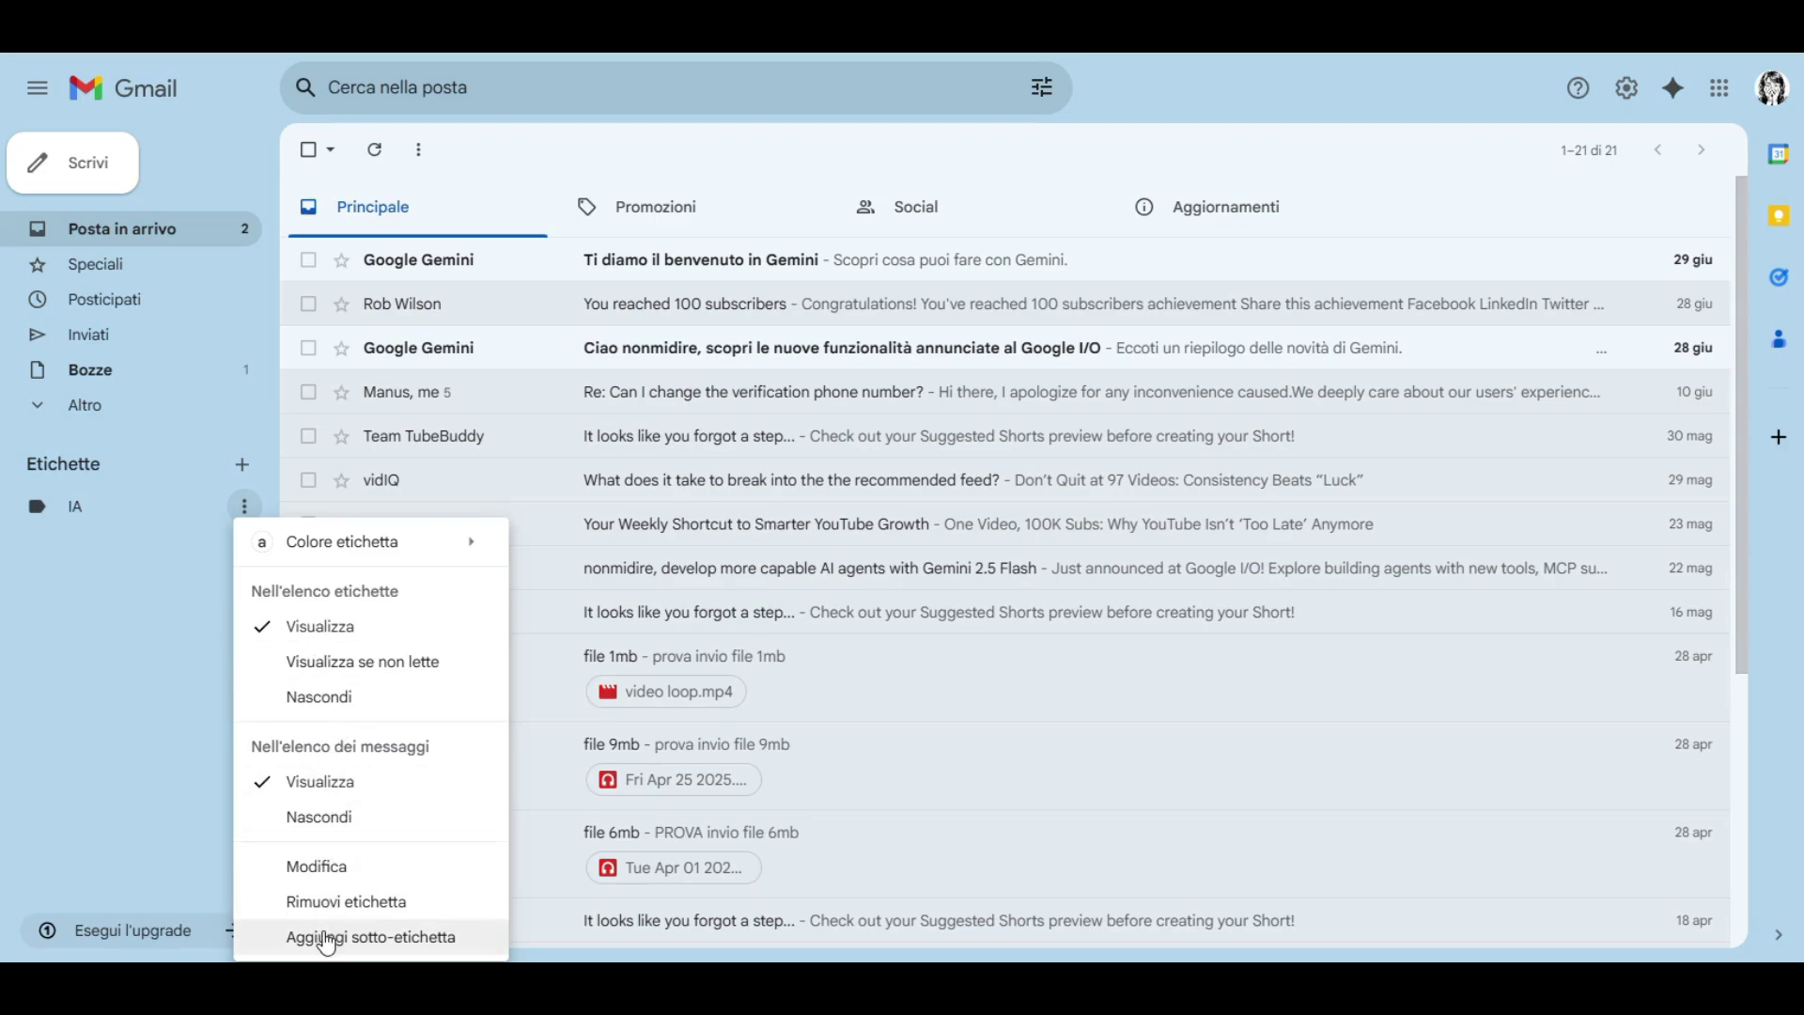
mouse_move(337, 558)
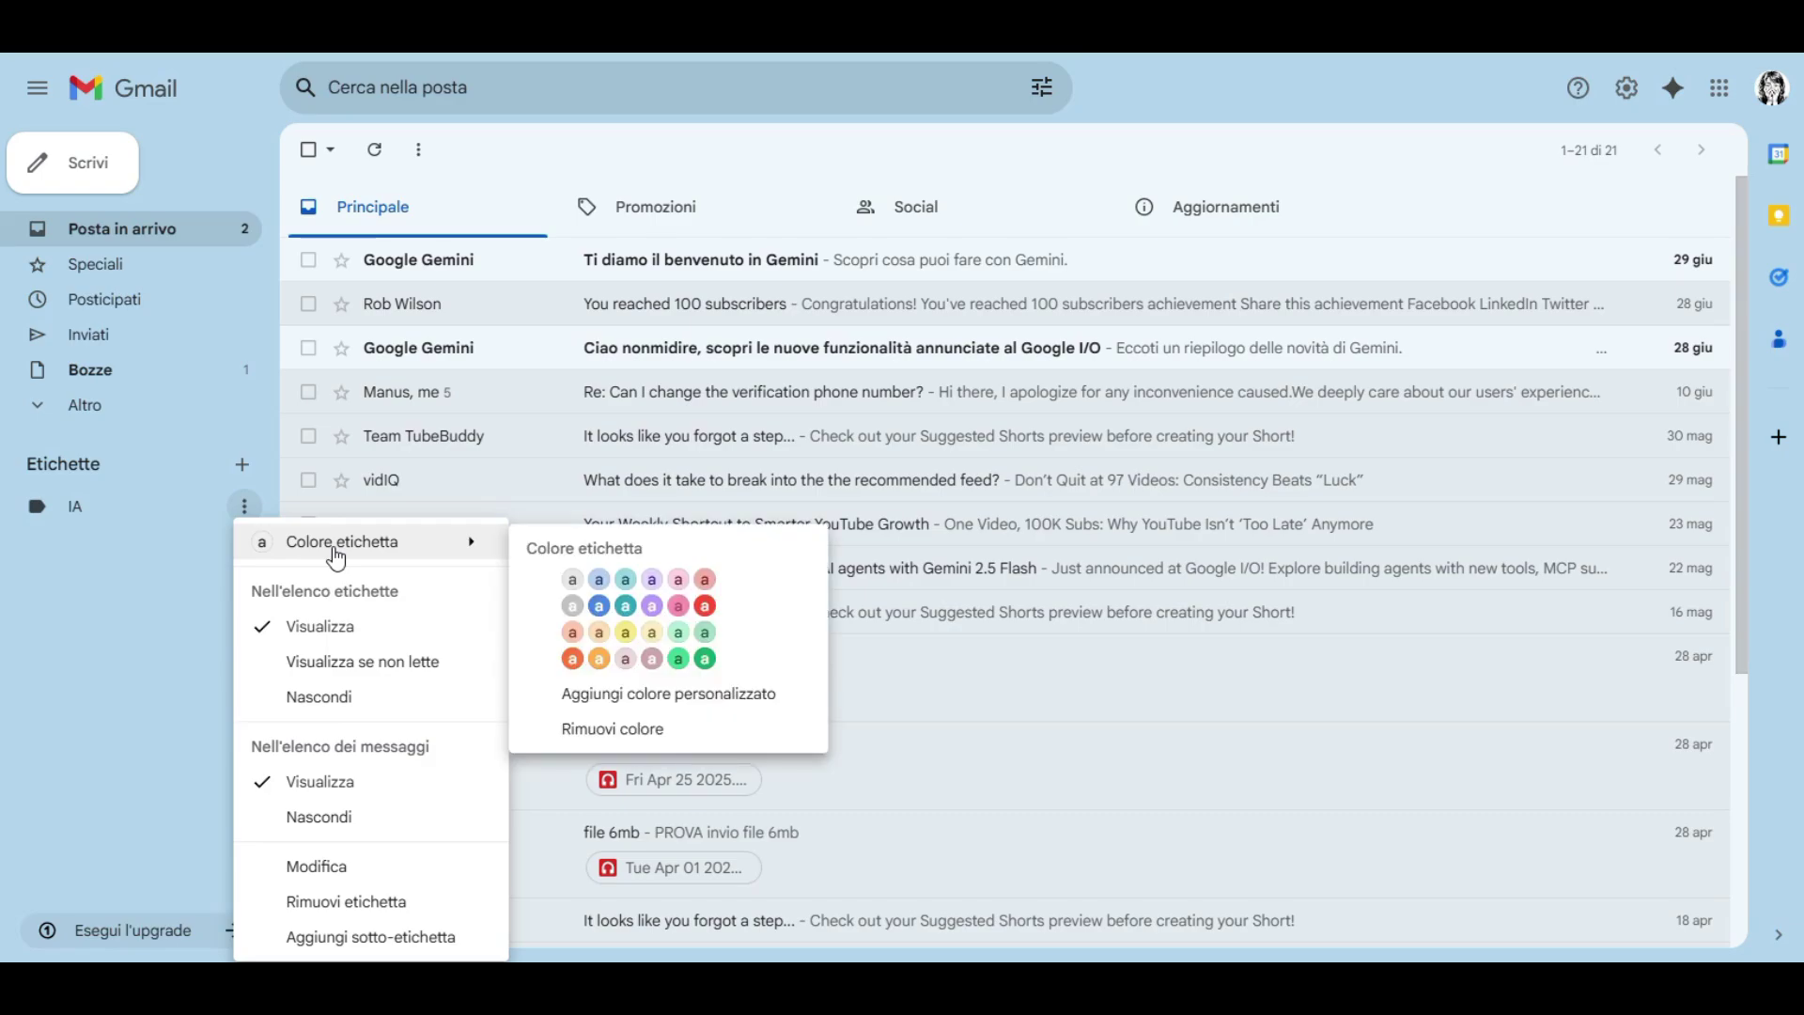
click(83, 507)
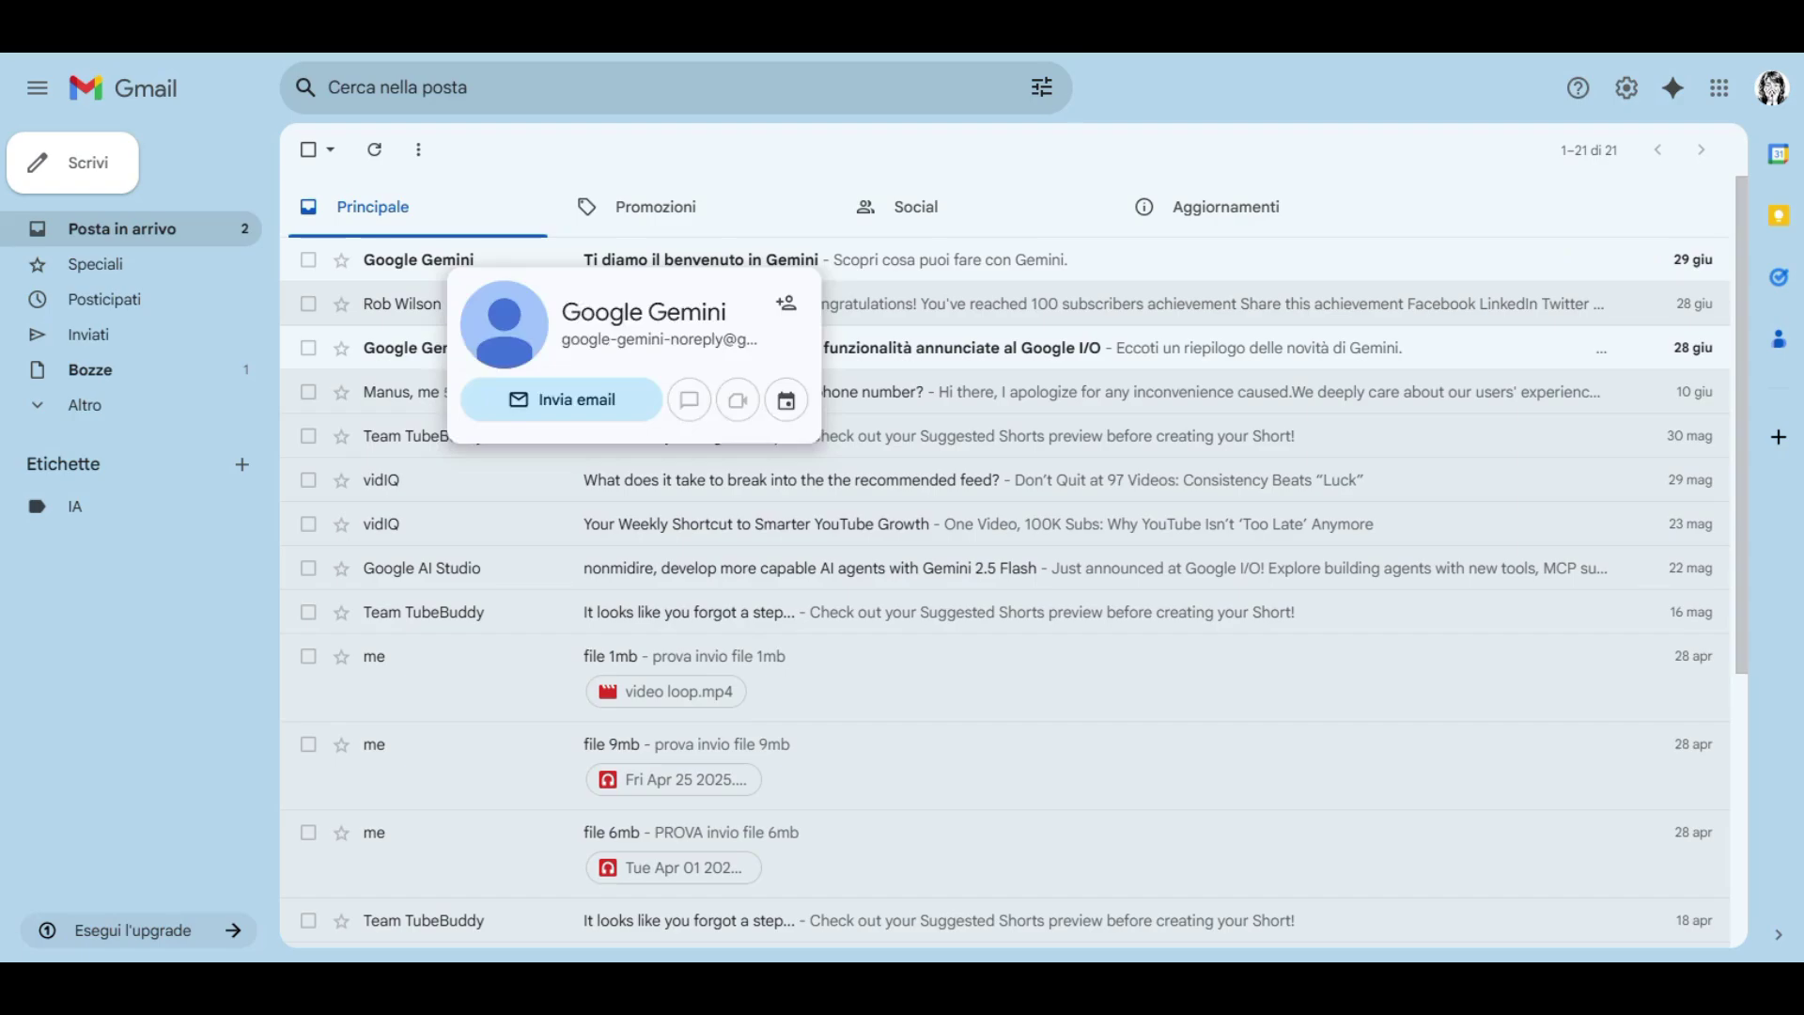
click(1629, 102)
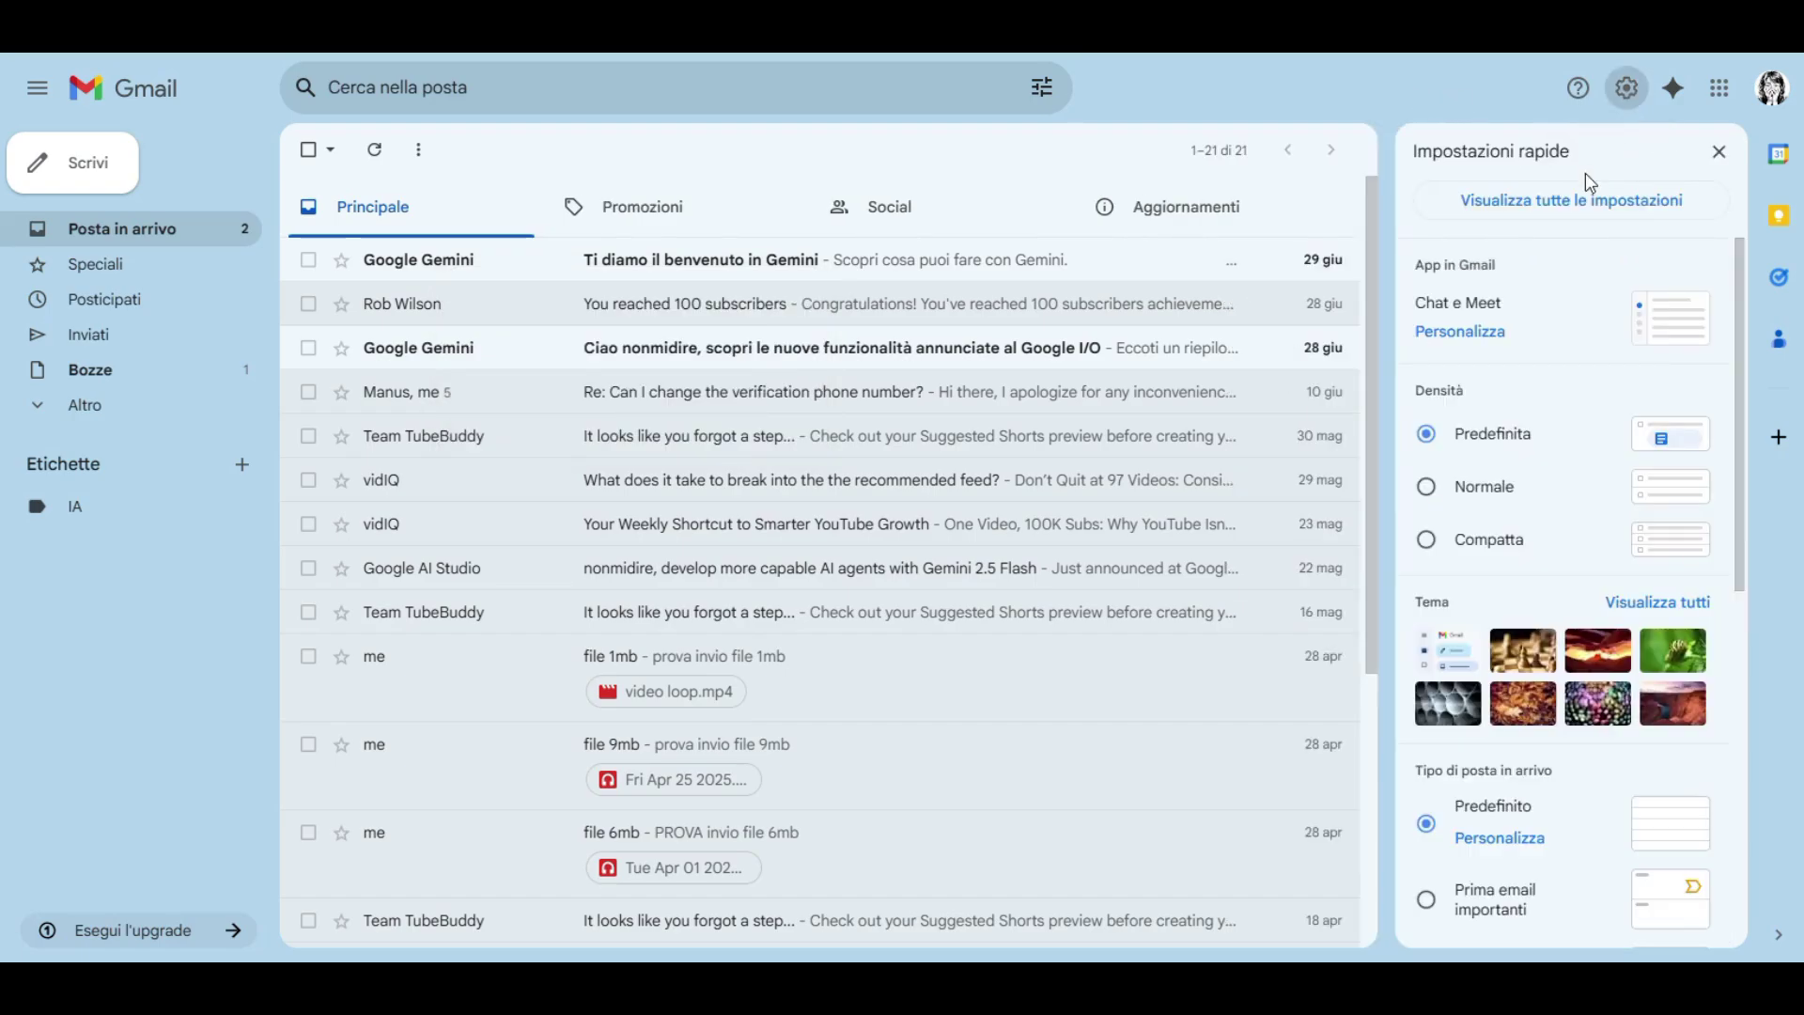
click(1585, 201)
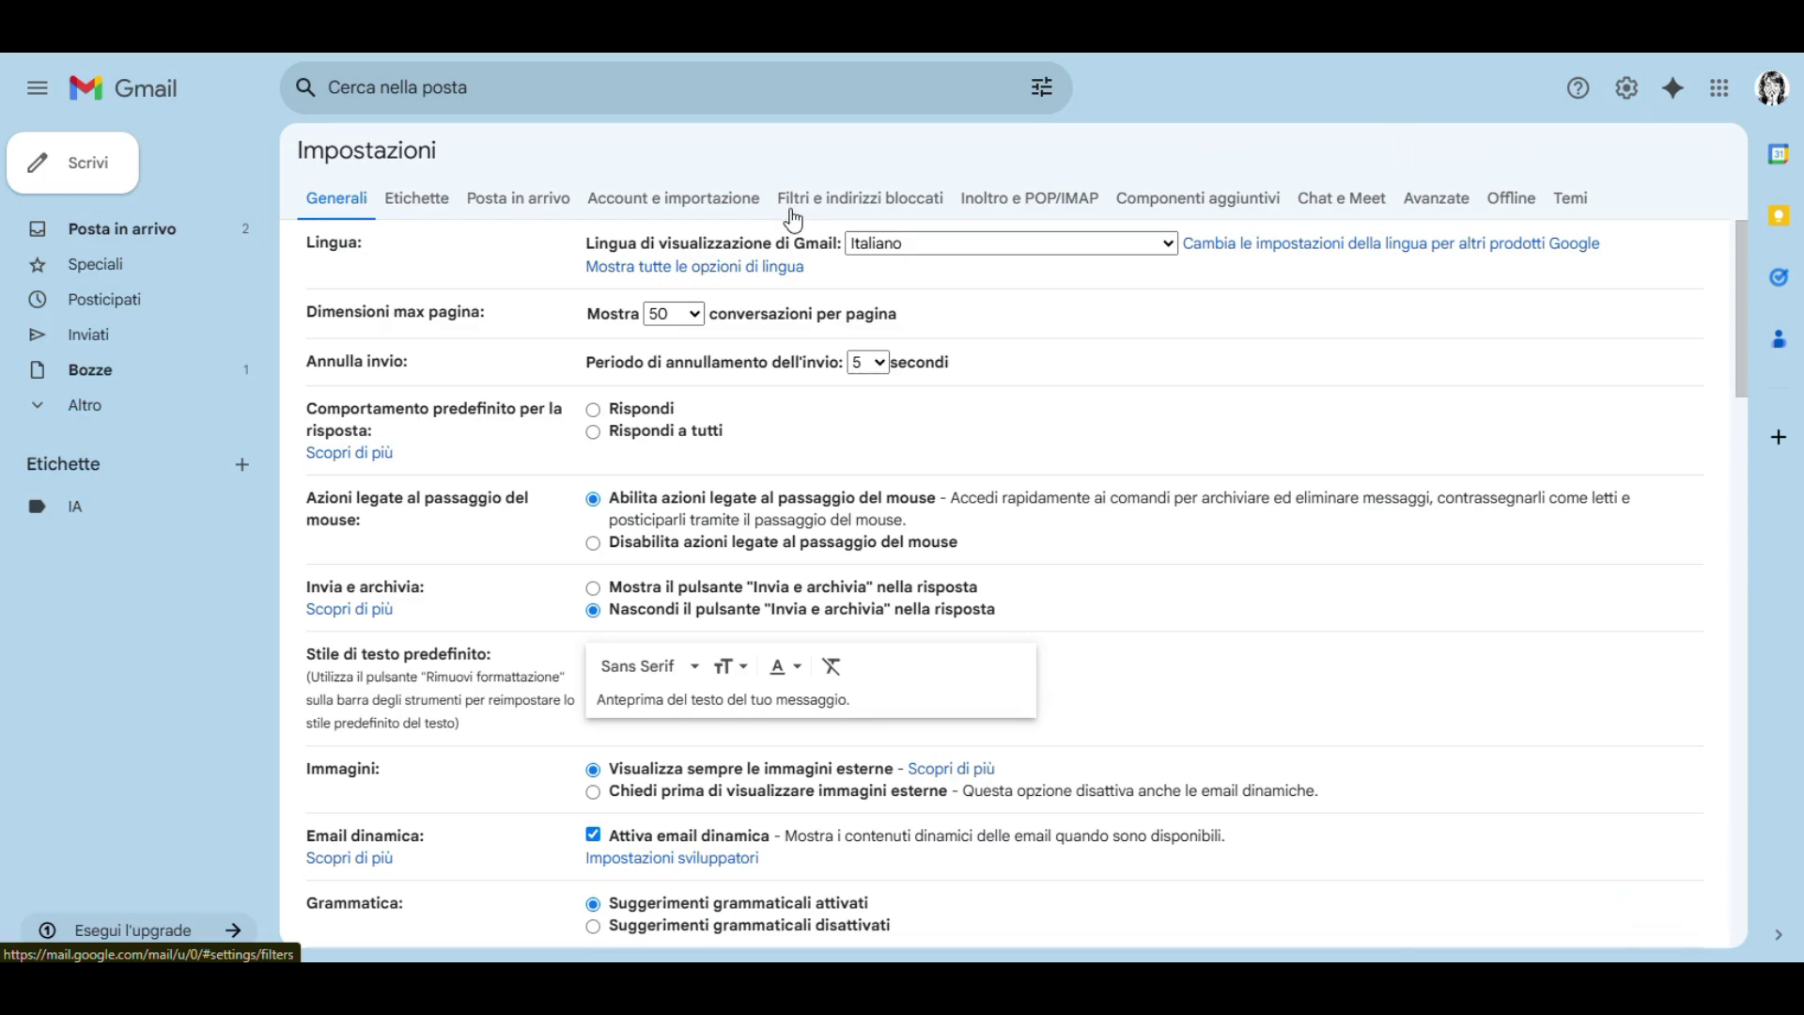
click(841, 202)
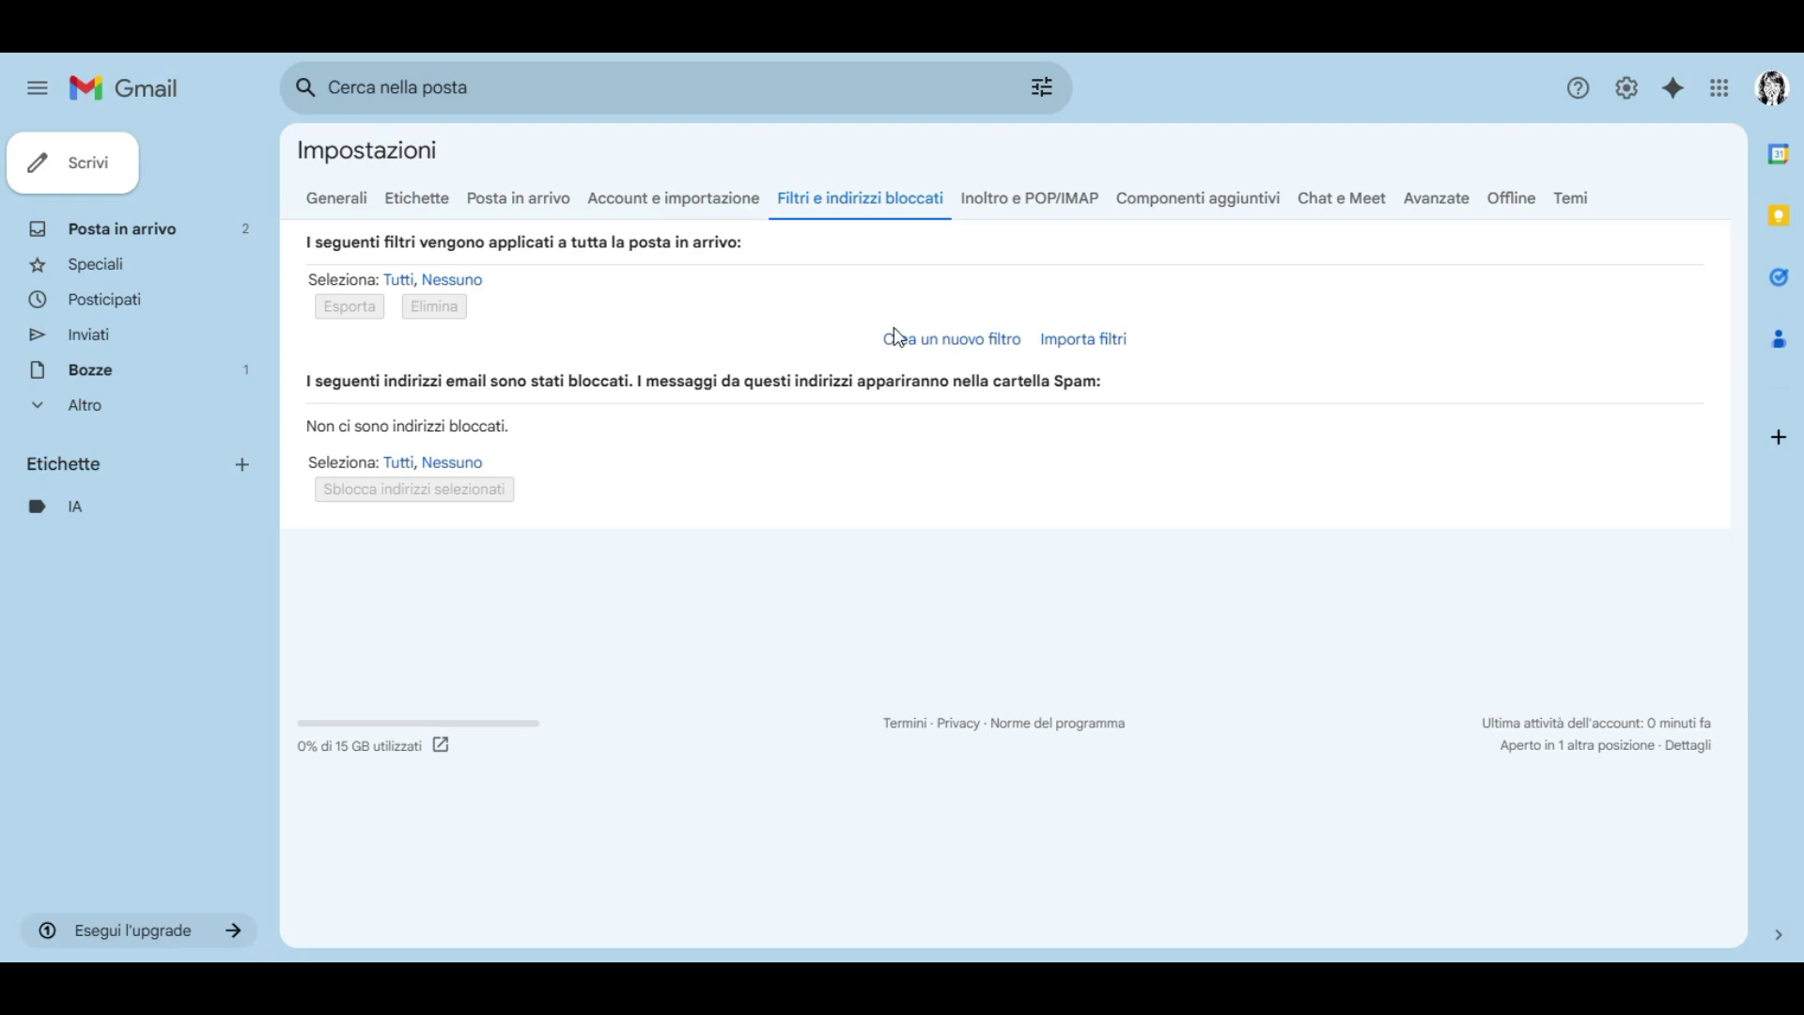
click(949, 341)
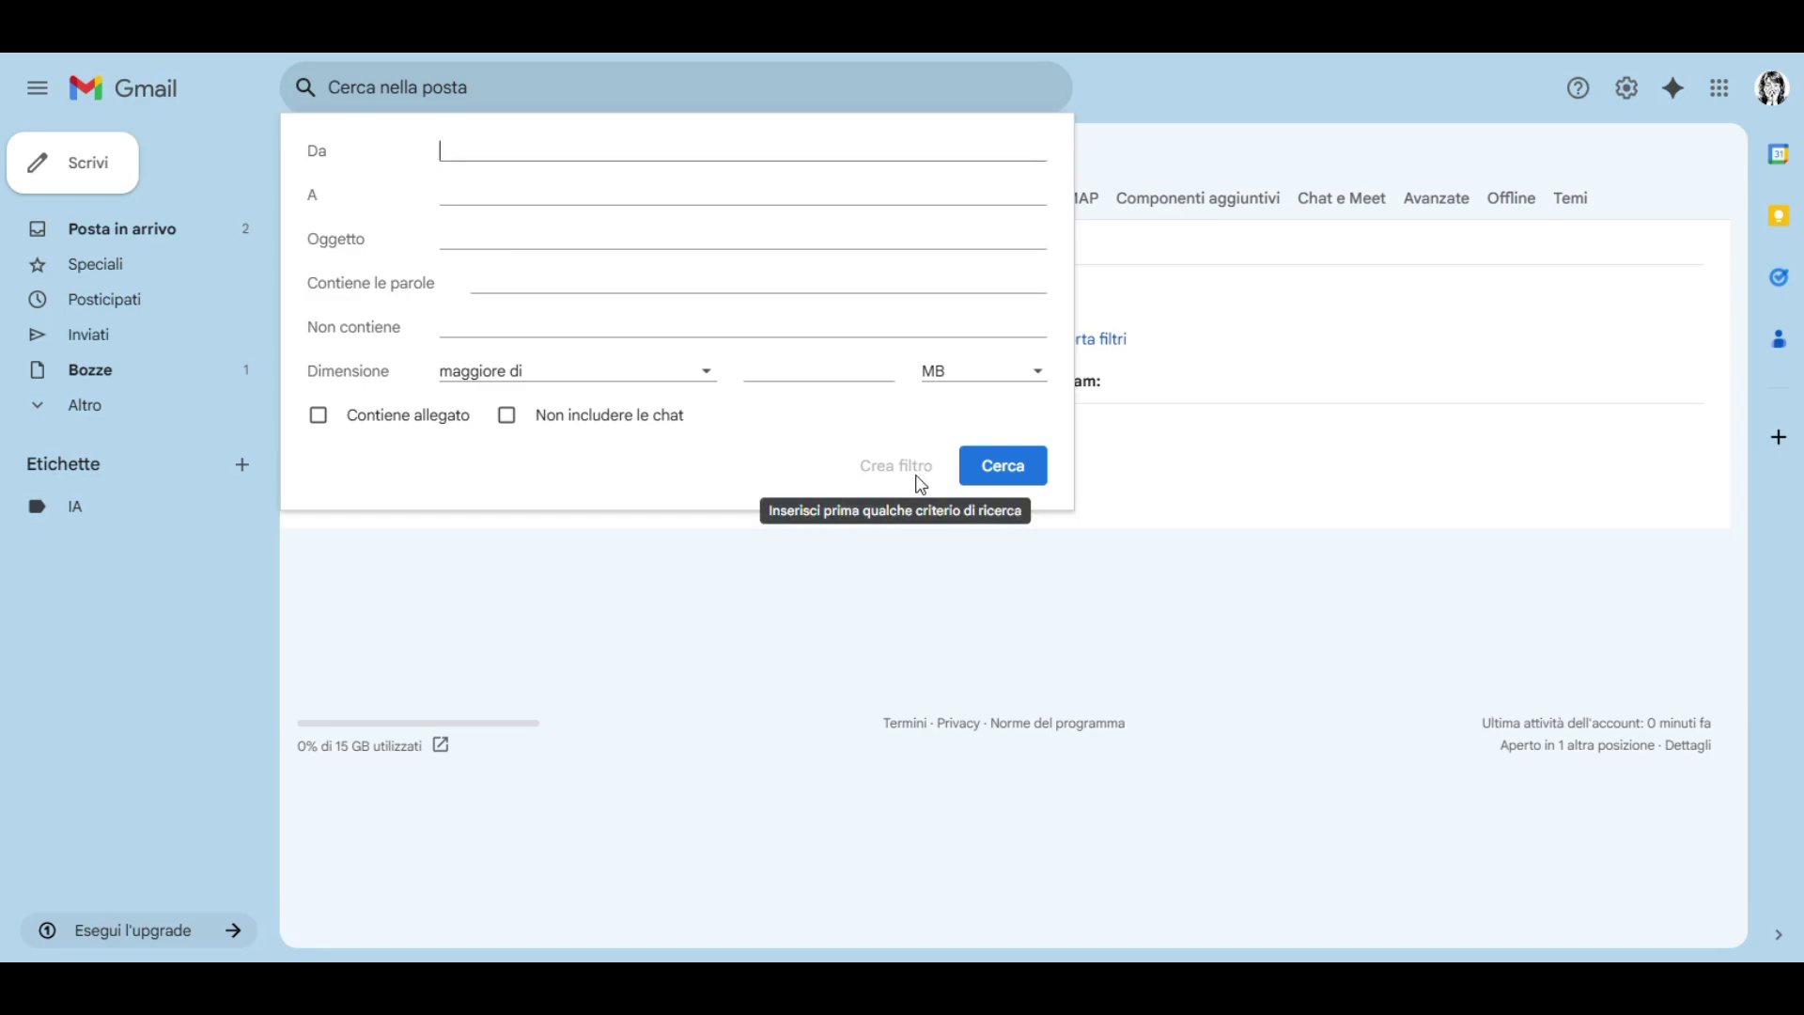
click(1172, 97)
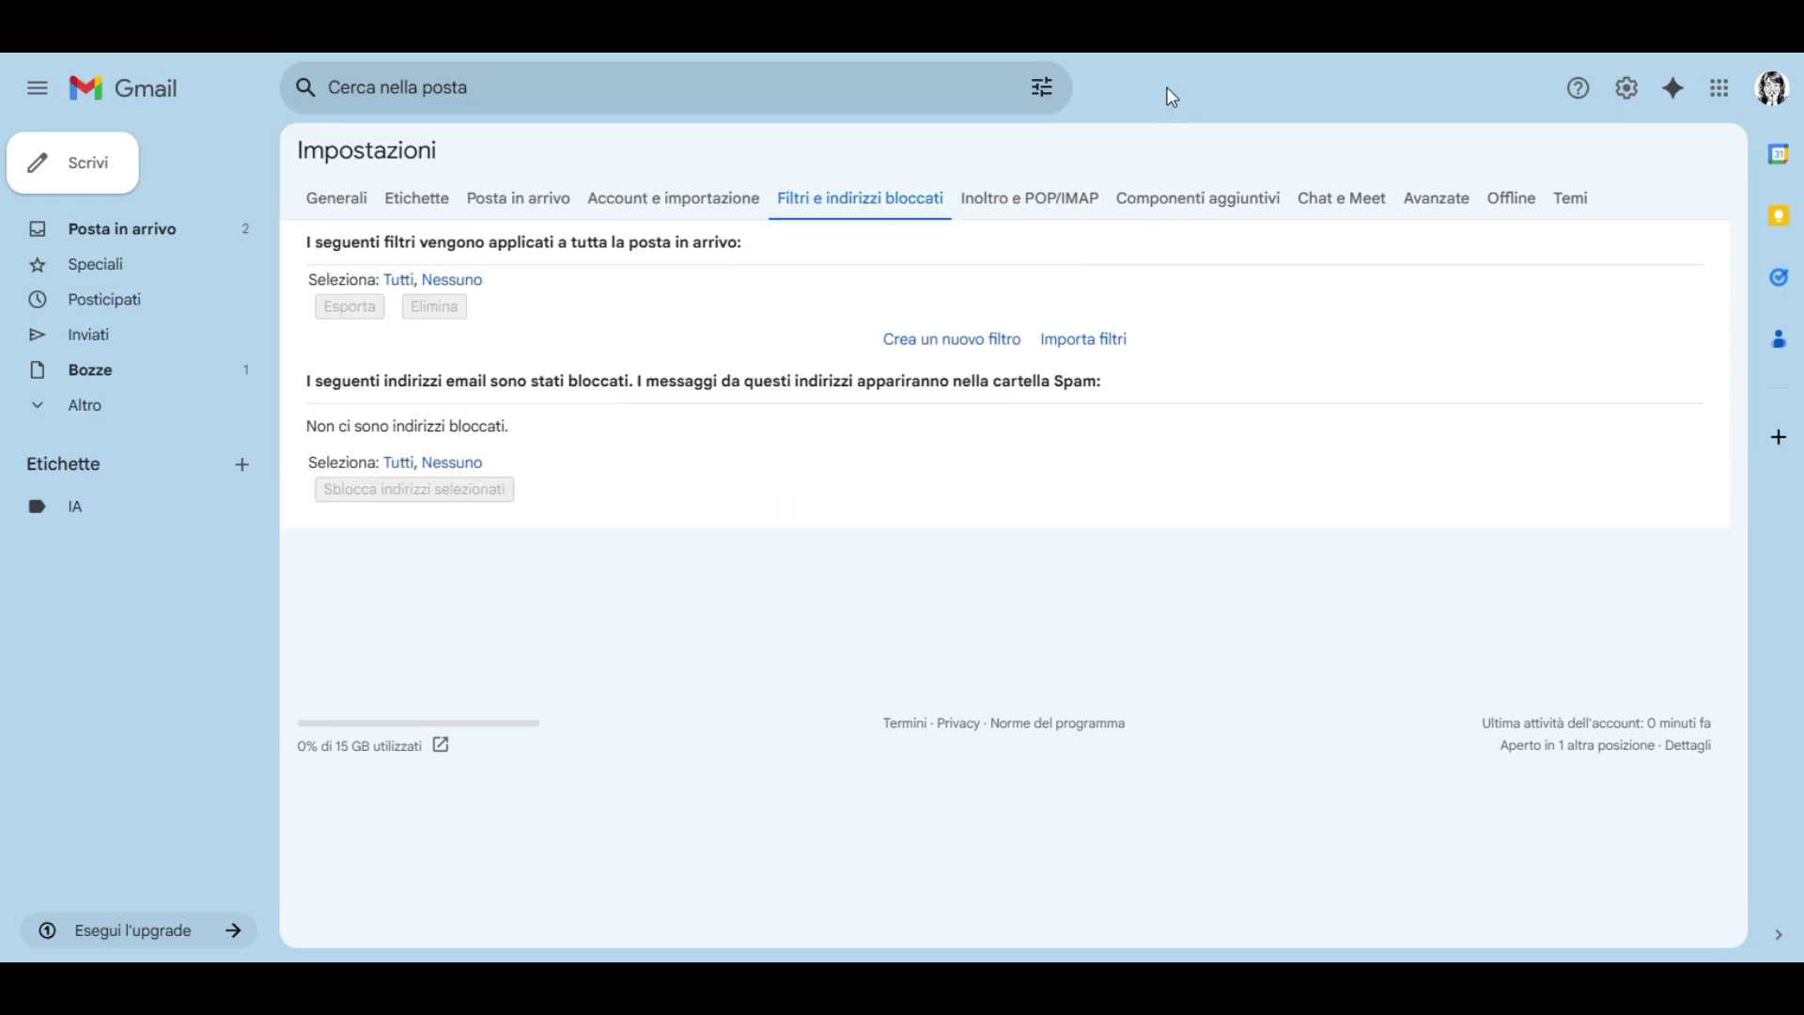
Step: Copy the sender name Google AI Studio from its message about Gemini 2.5 Flash in the inbox, and return to the inbox
click(88, 226)
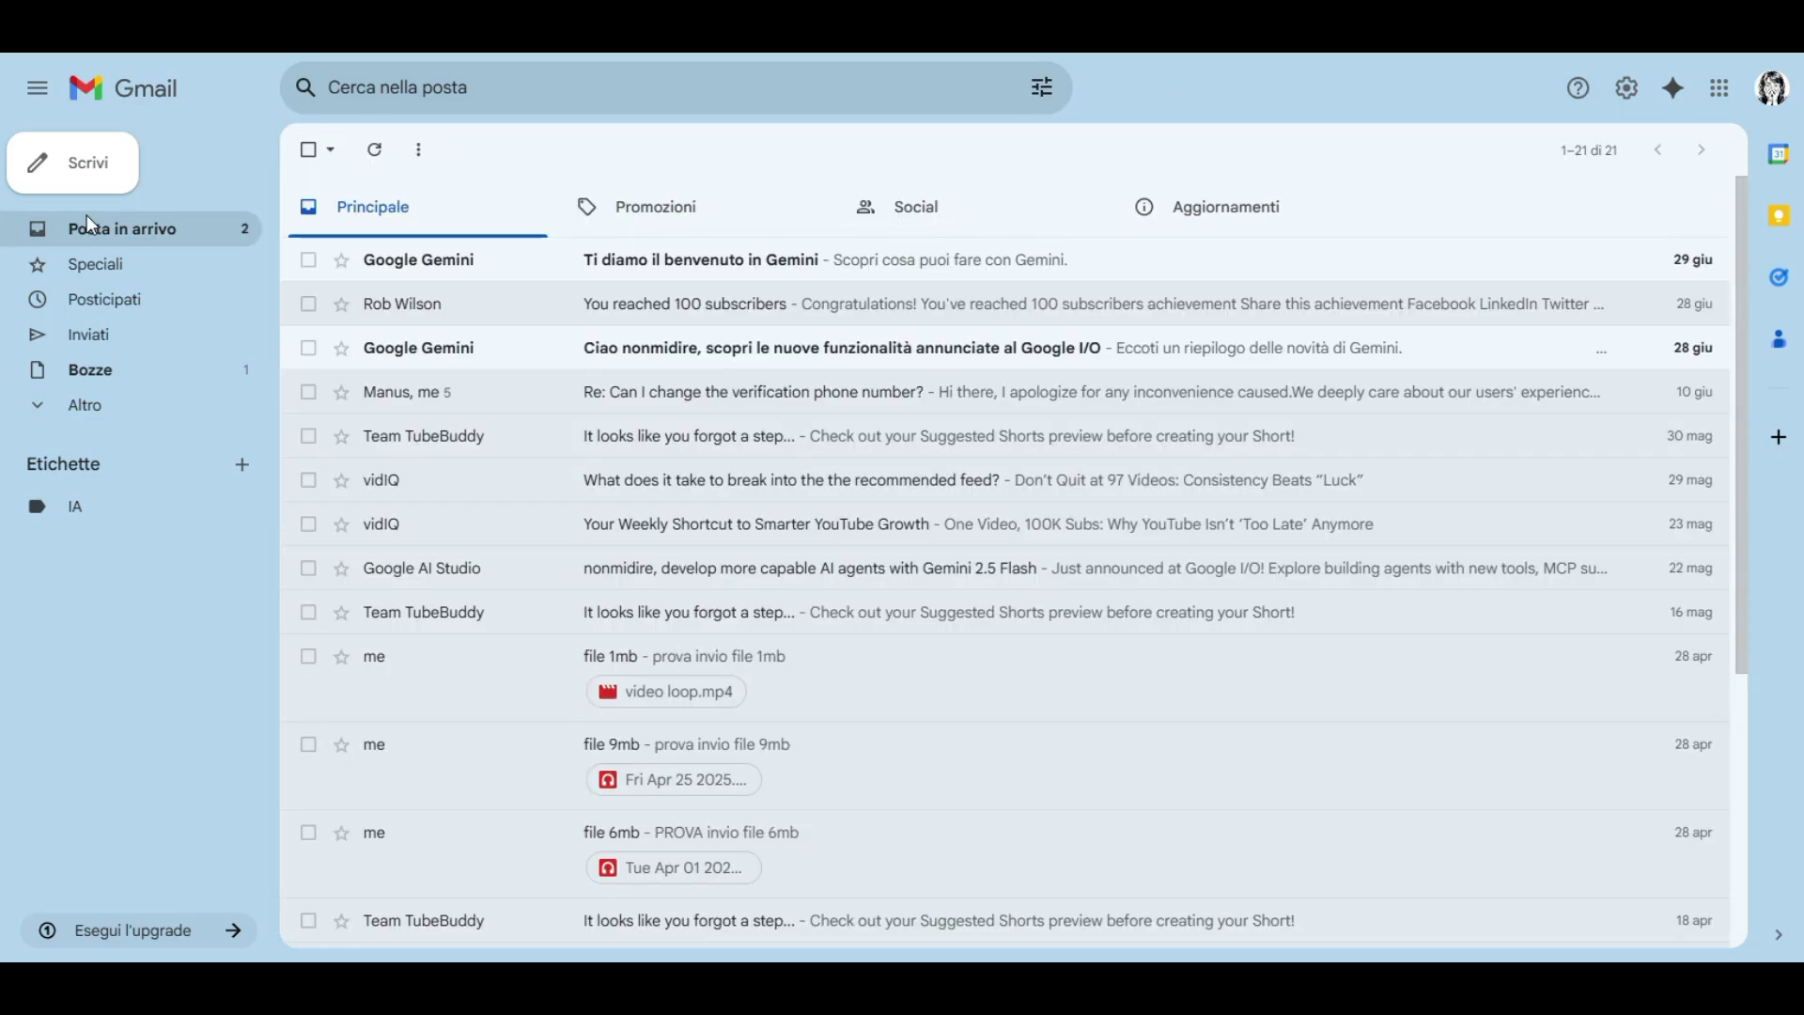
click(465, 573)
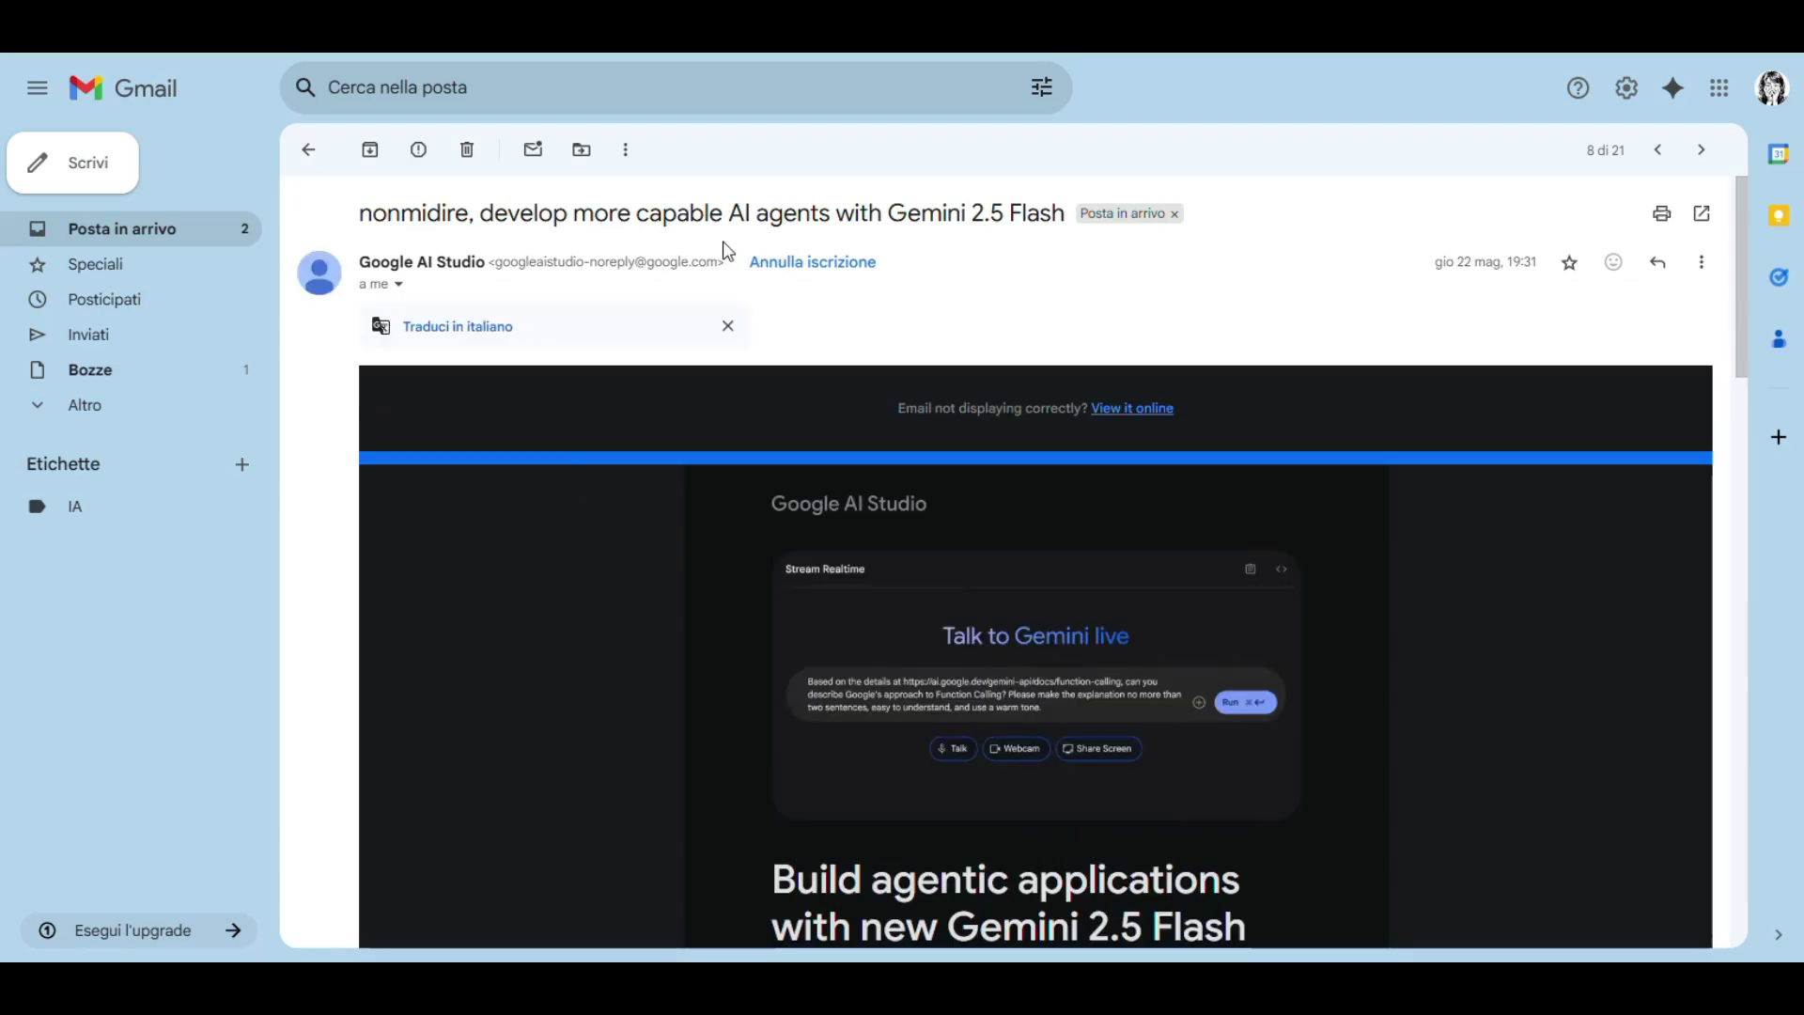
drag(485, 263, 365, 263)
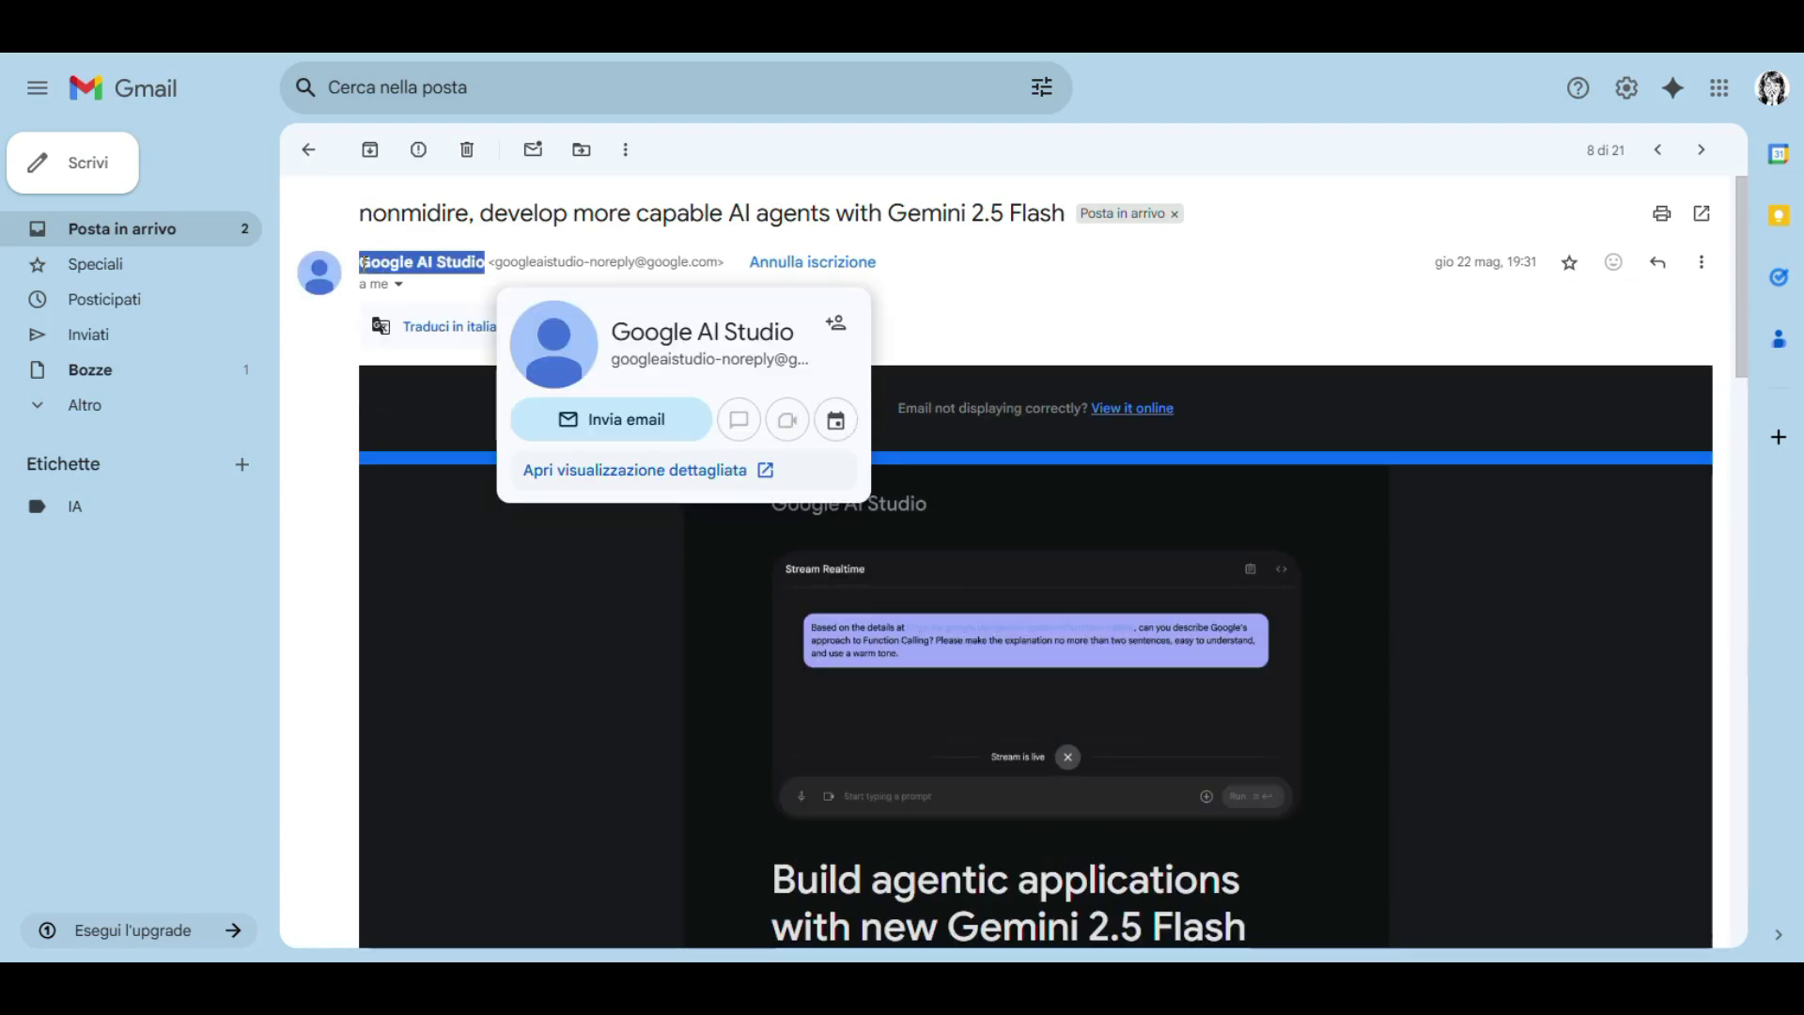
right_click(393, 264)
click(437, 286)
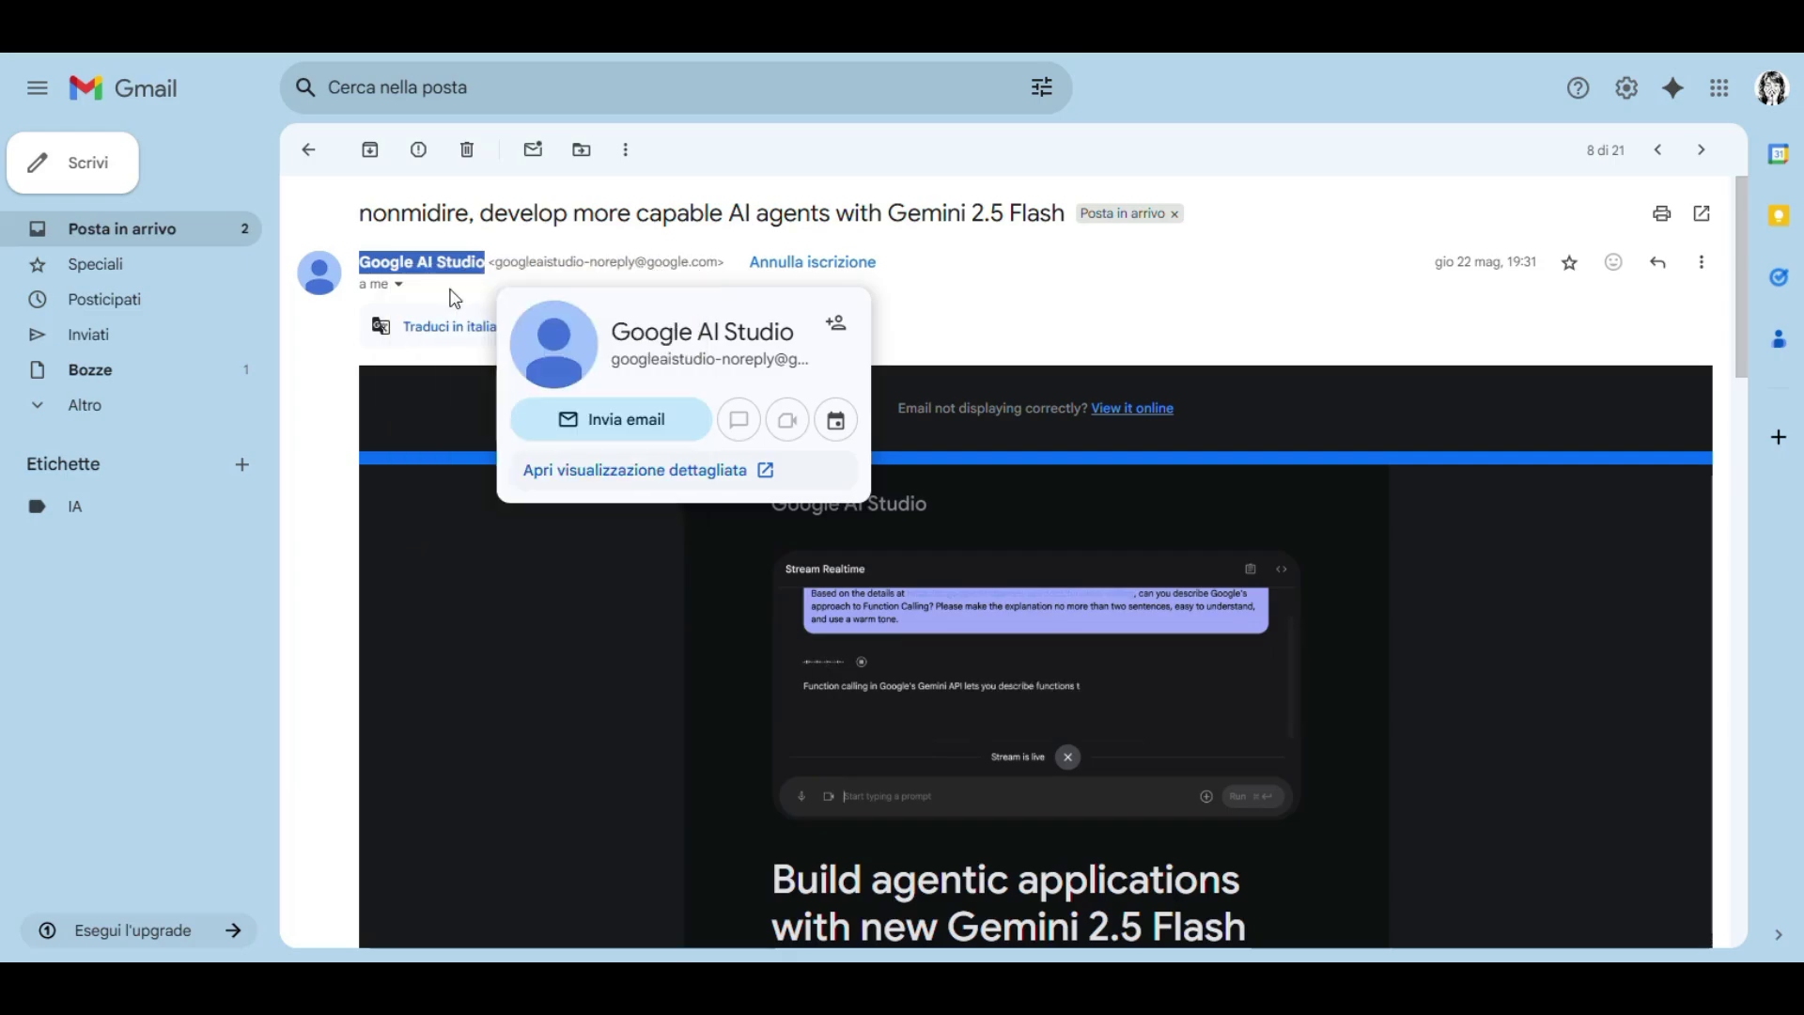
click(136, 230)
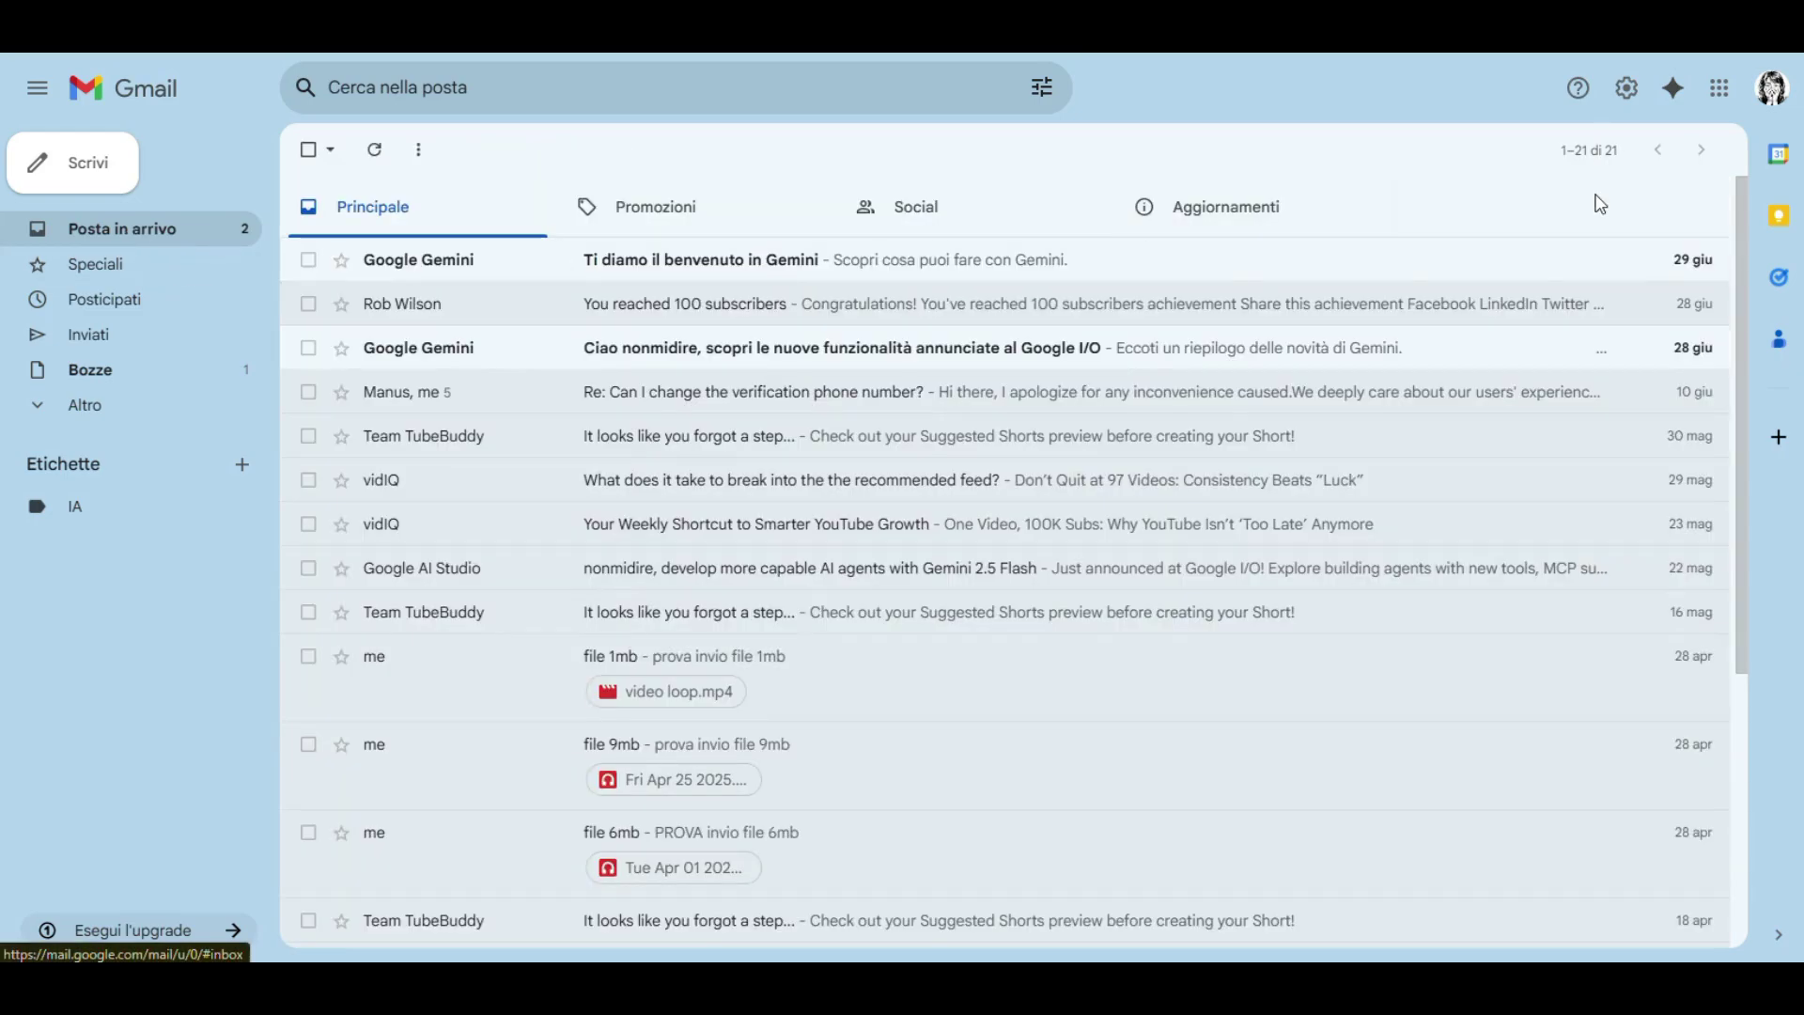
Step: Start a new mail filter in the settings with Google AI Studio as the sender, keeping the size condition at "maggiore di"
click(1627, 87)
click(1546, 216)
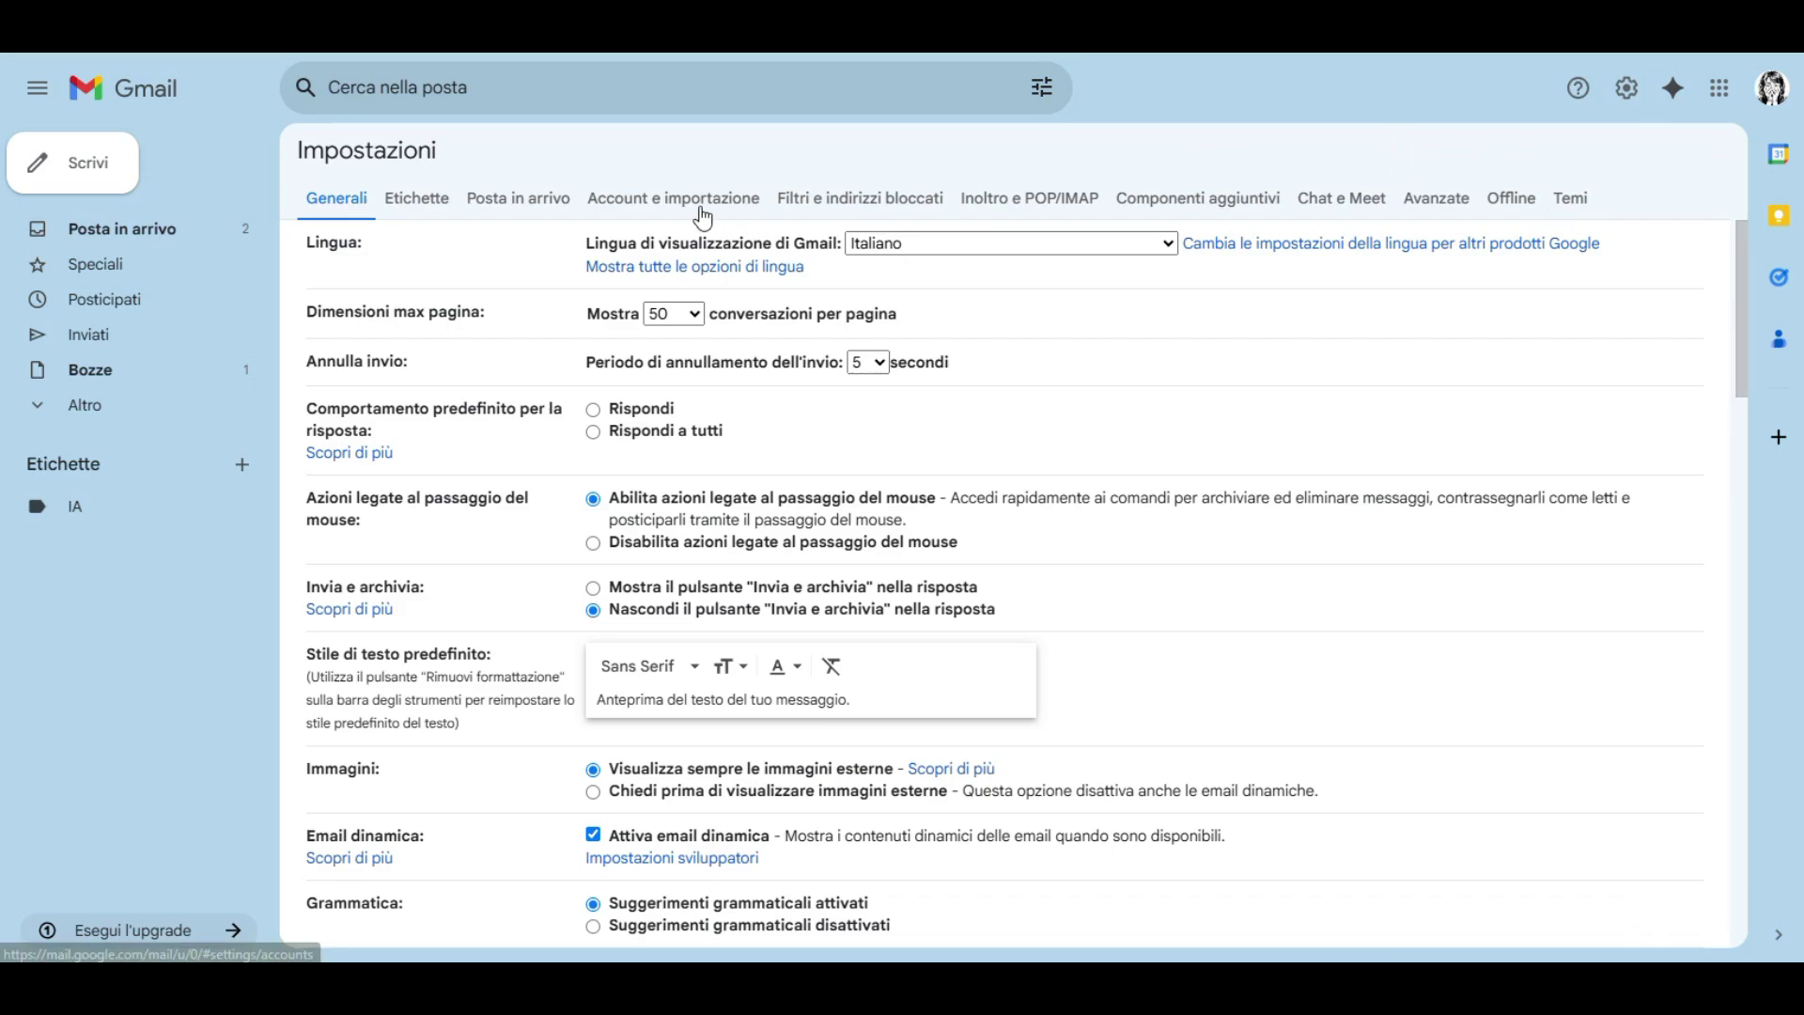
click(702, 205)
click(810, 200)
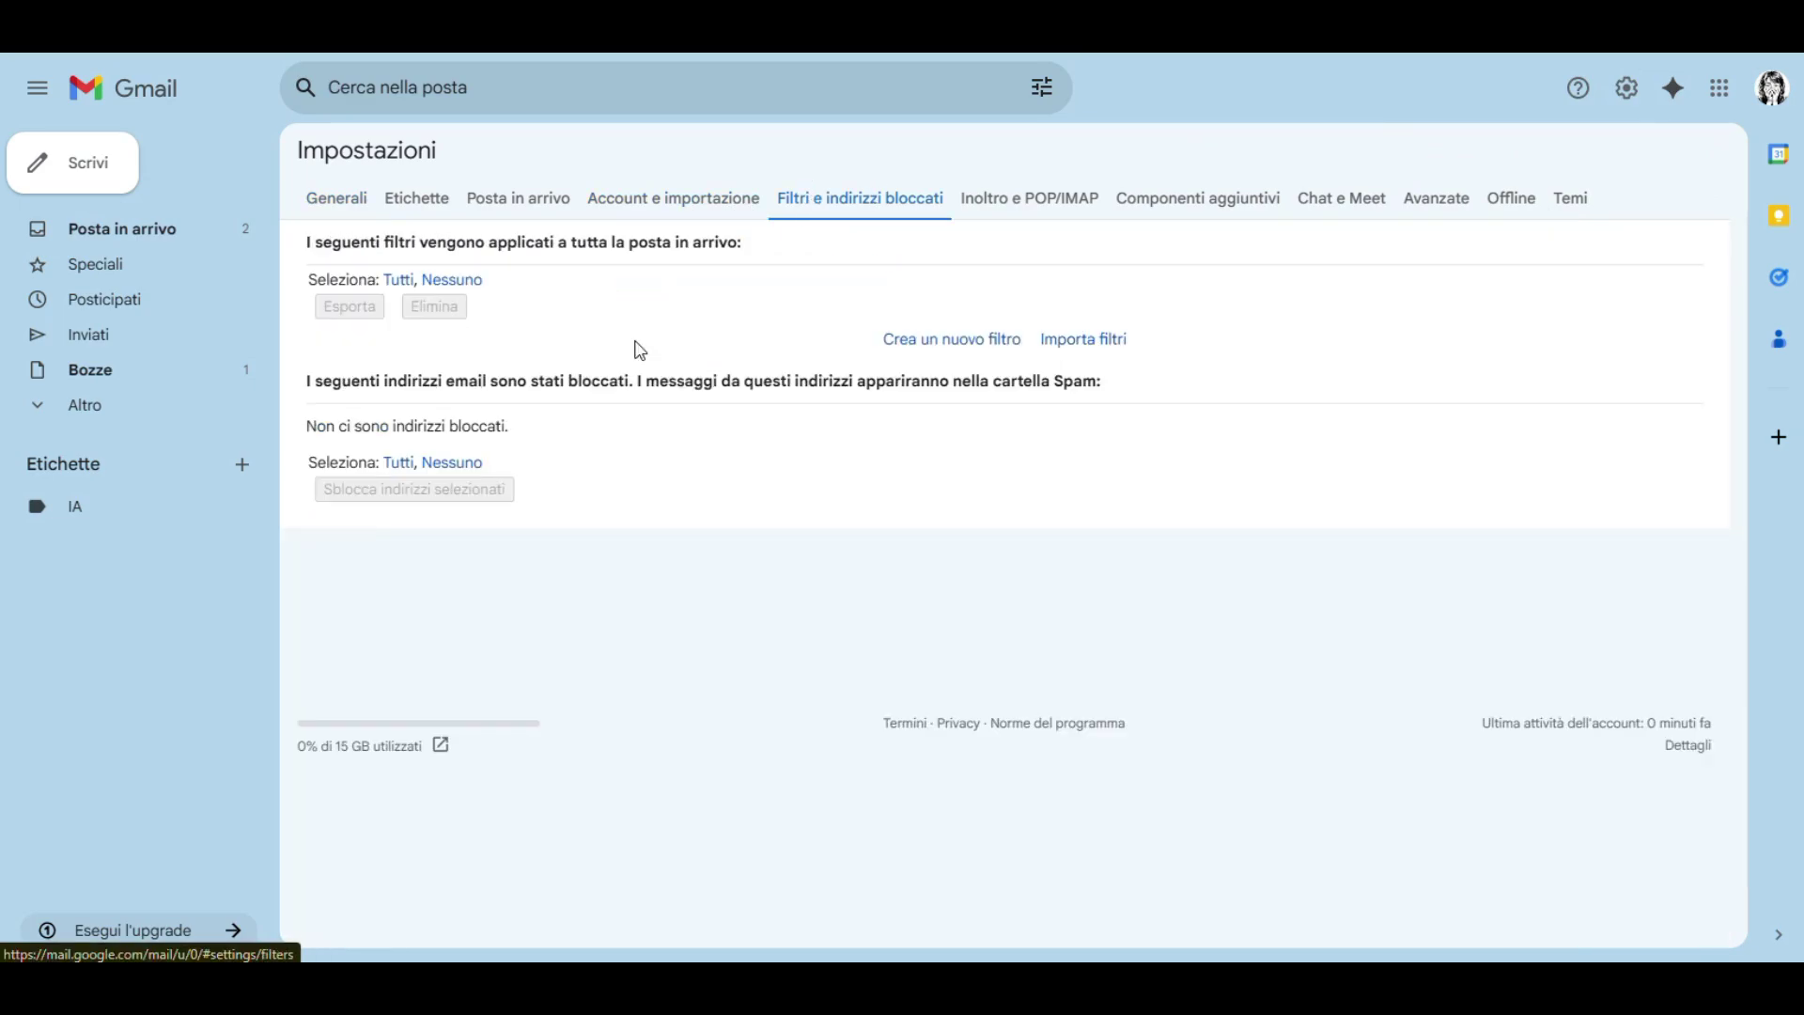
click(970, 342)
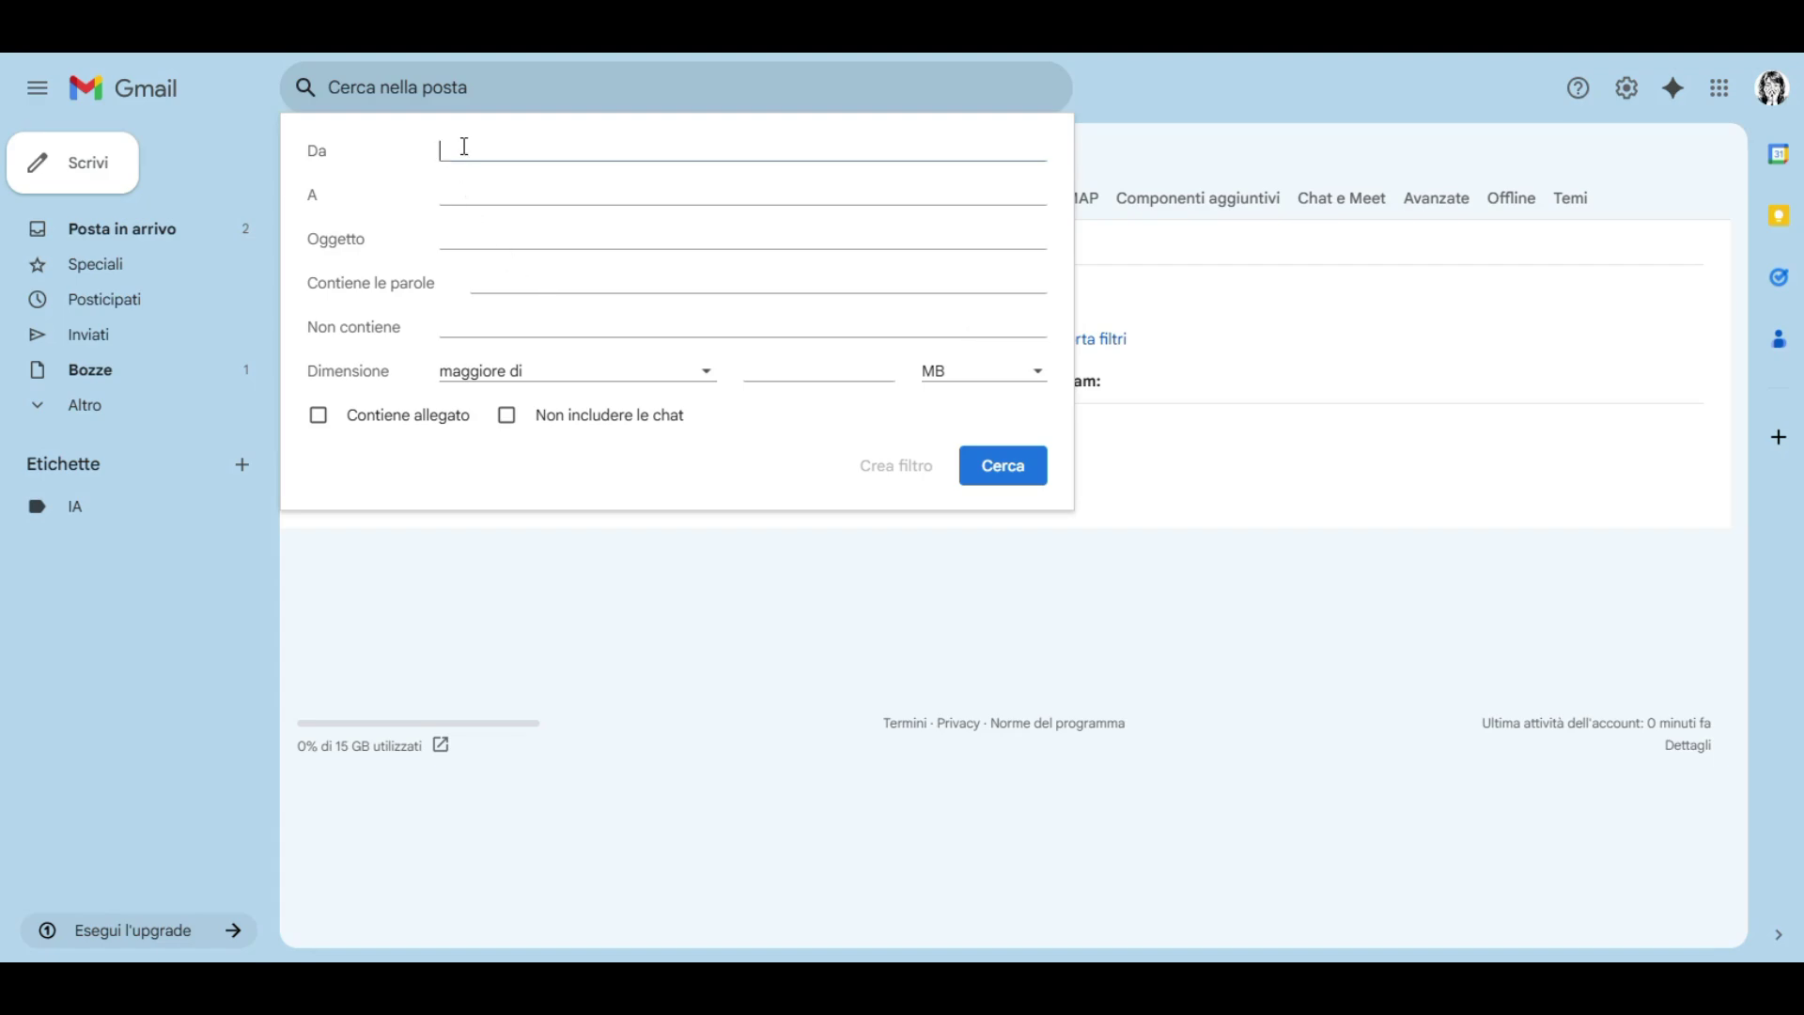
key(ctrl+v)
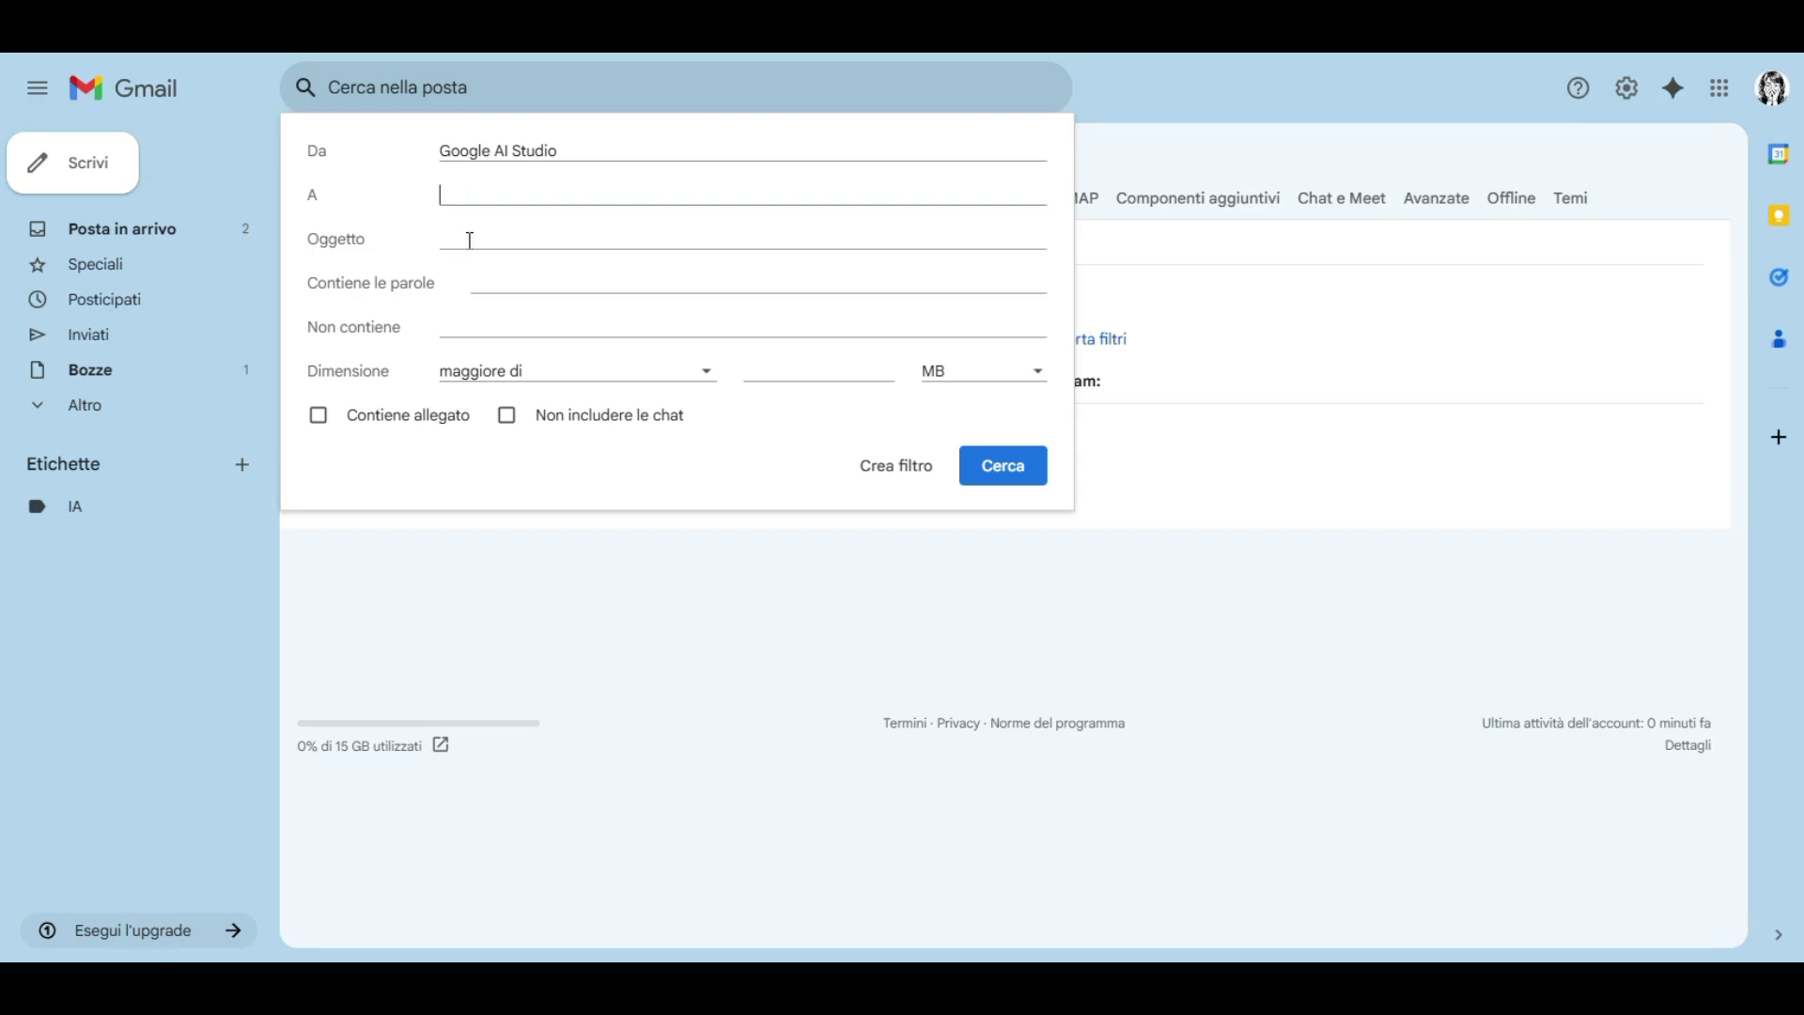
click(480, 278)
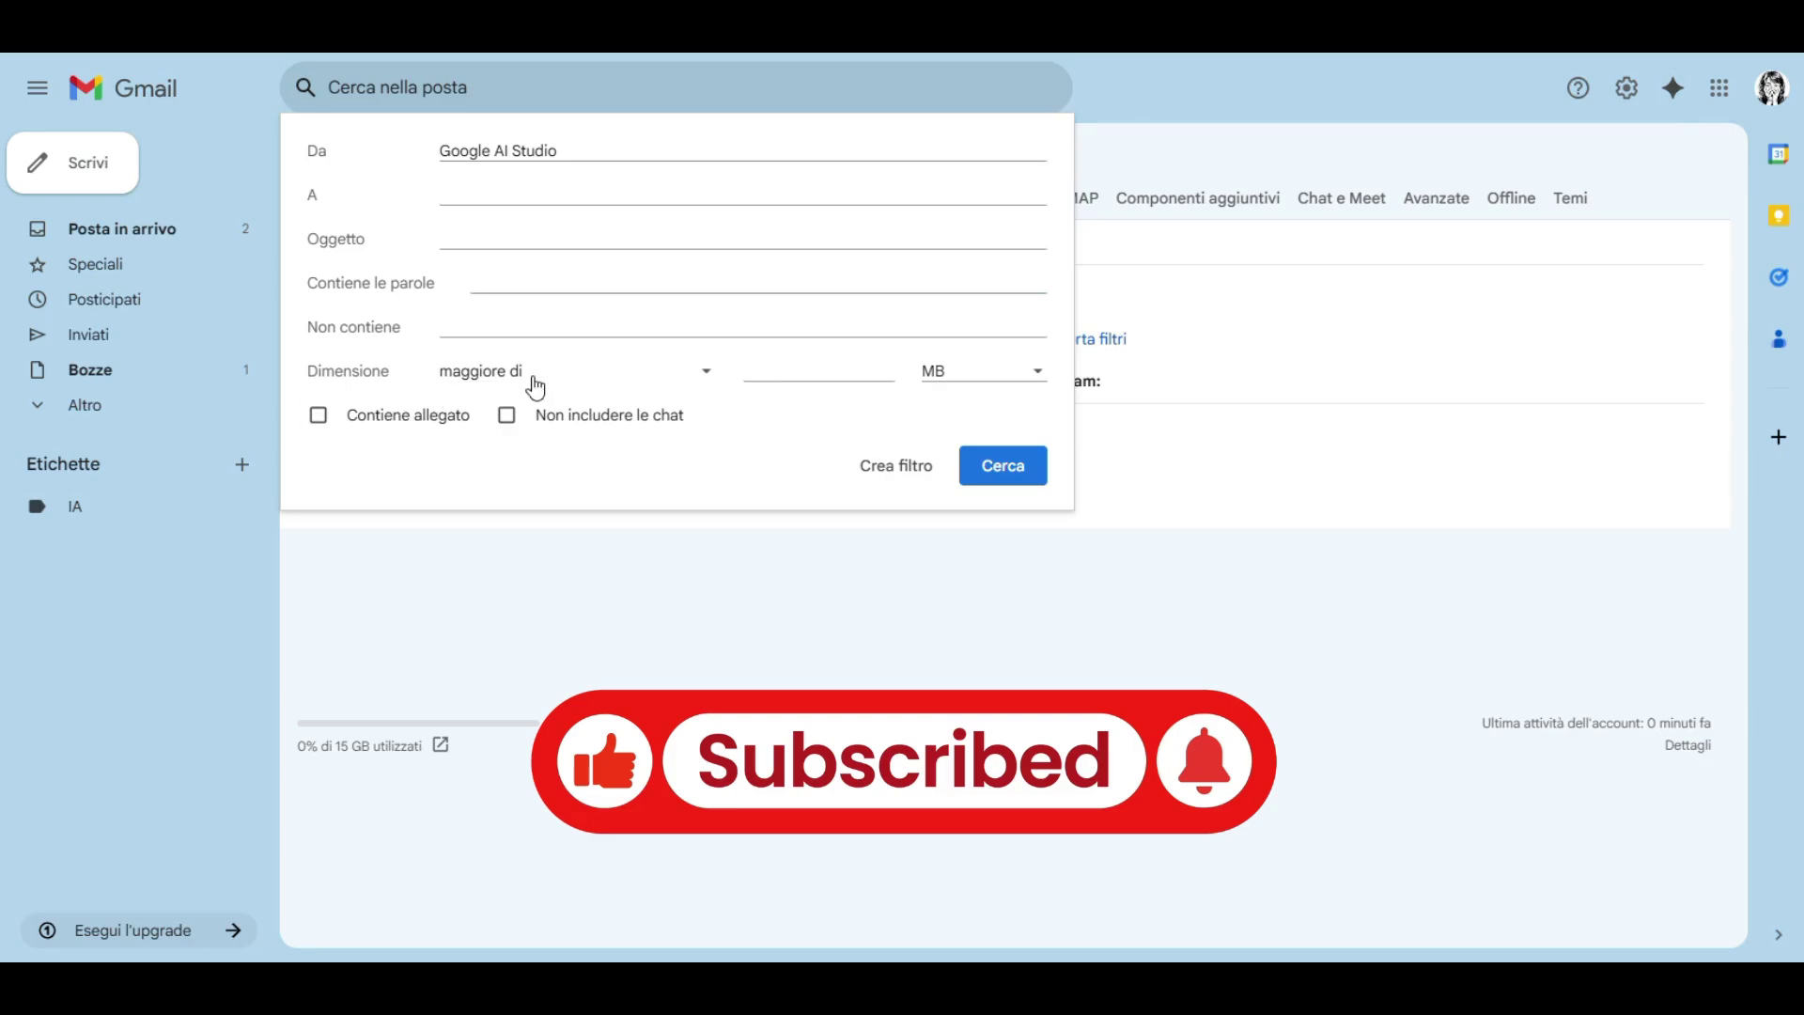
click(634, 376)
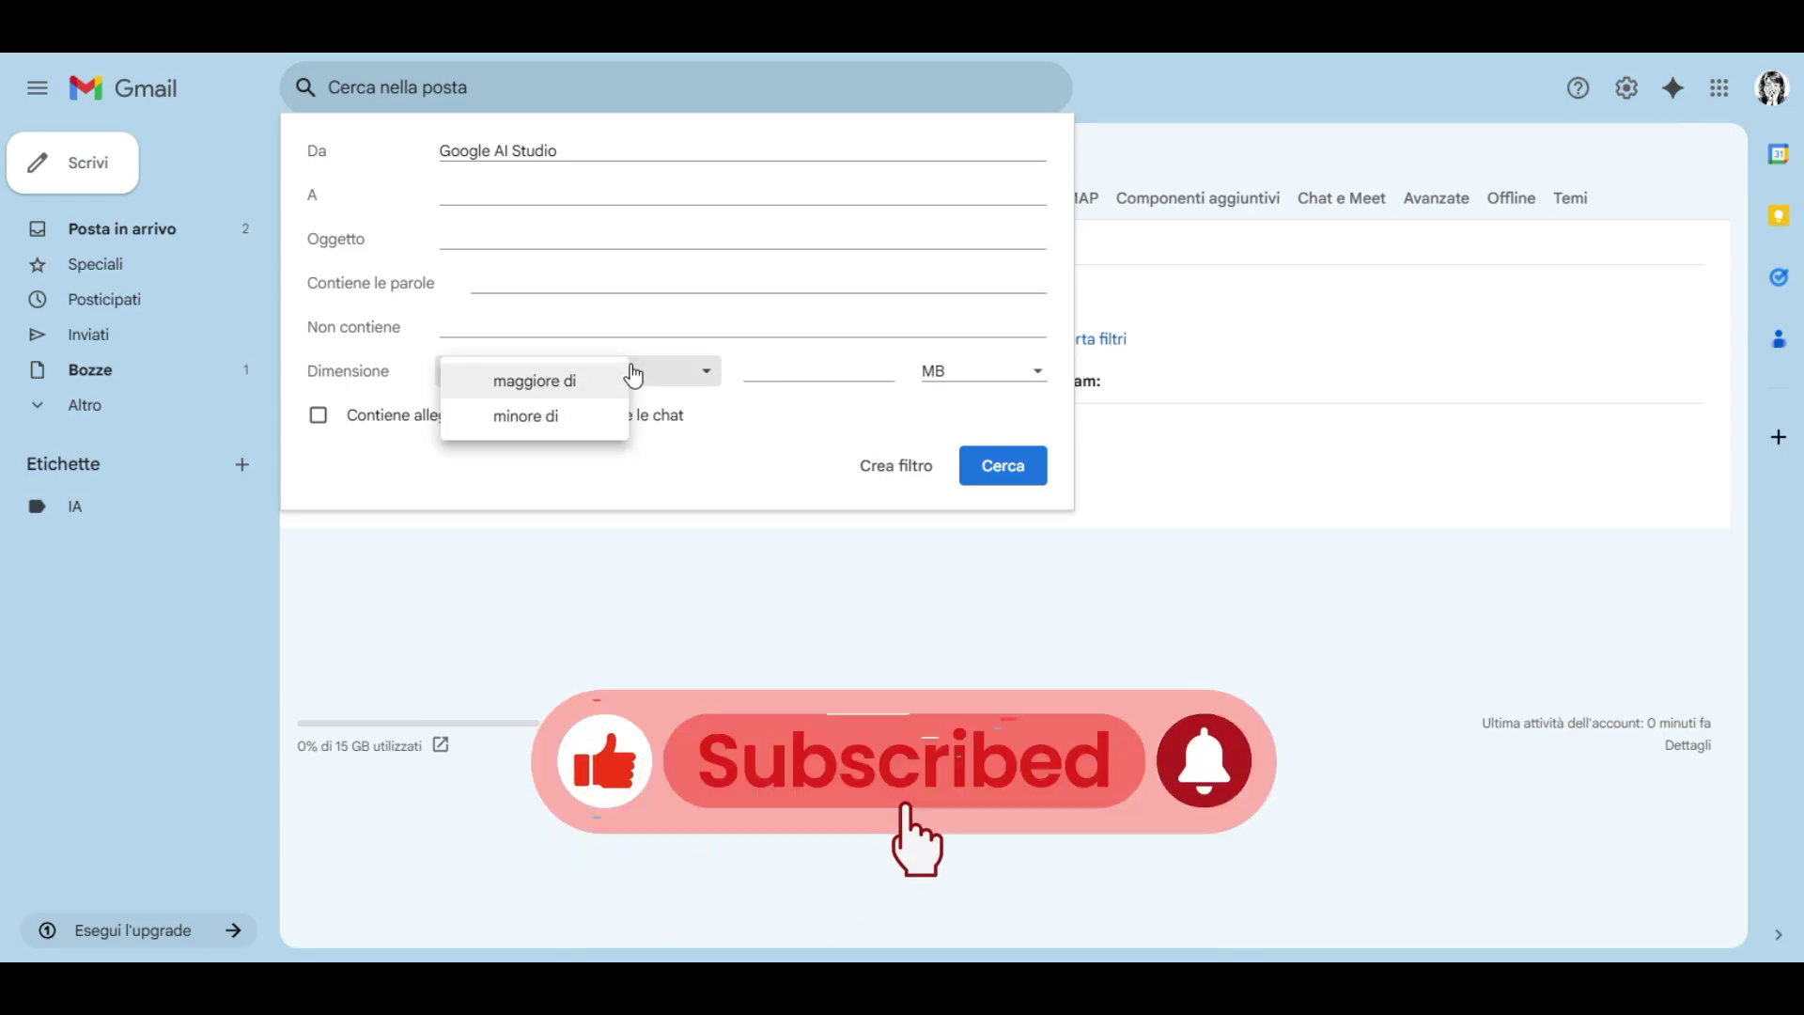
click(627, 378)
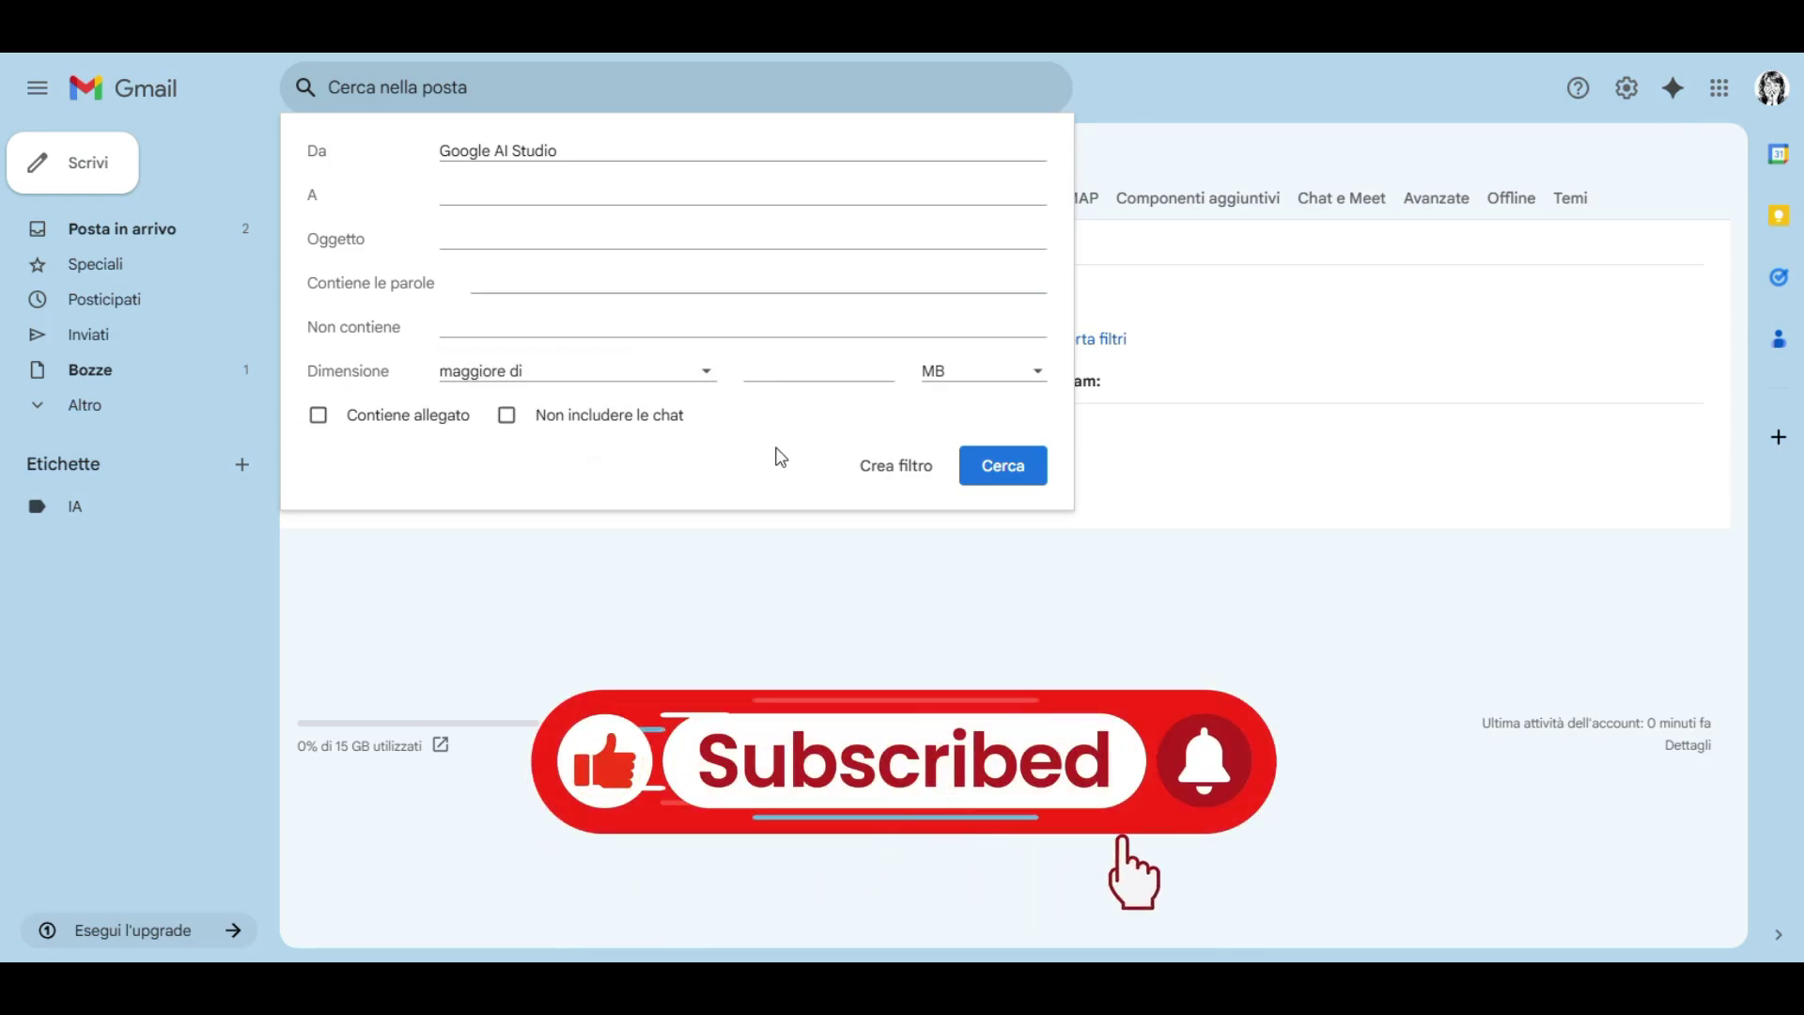
Step: Create the Google AI Studio filter so that it applies the IA label, including to the existing matching conversations
click(901, 470)
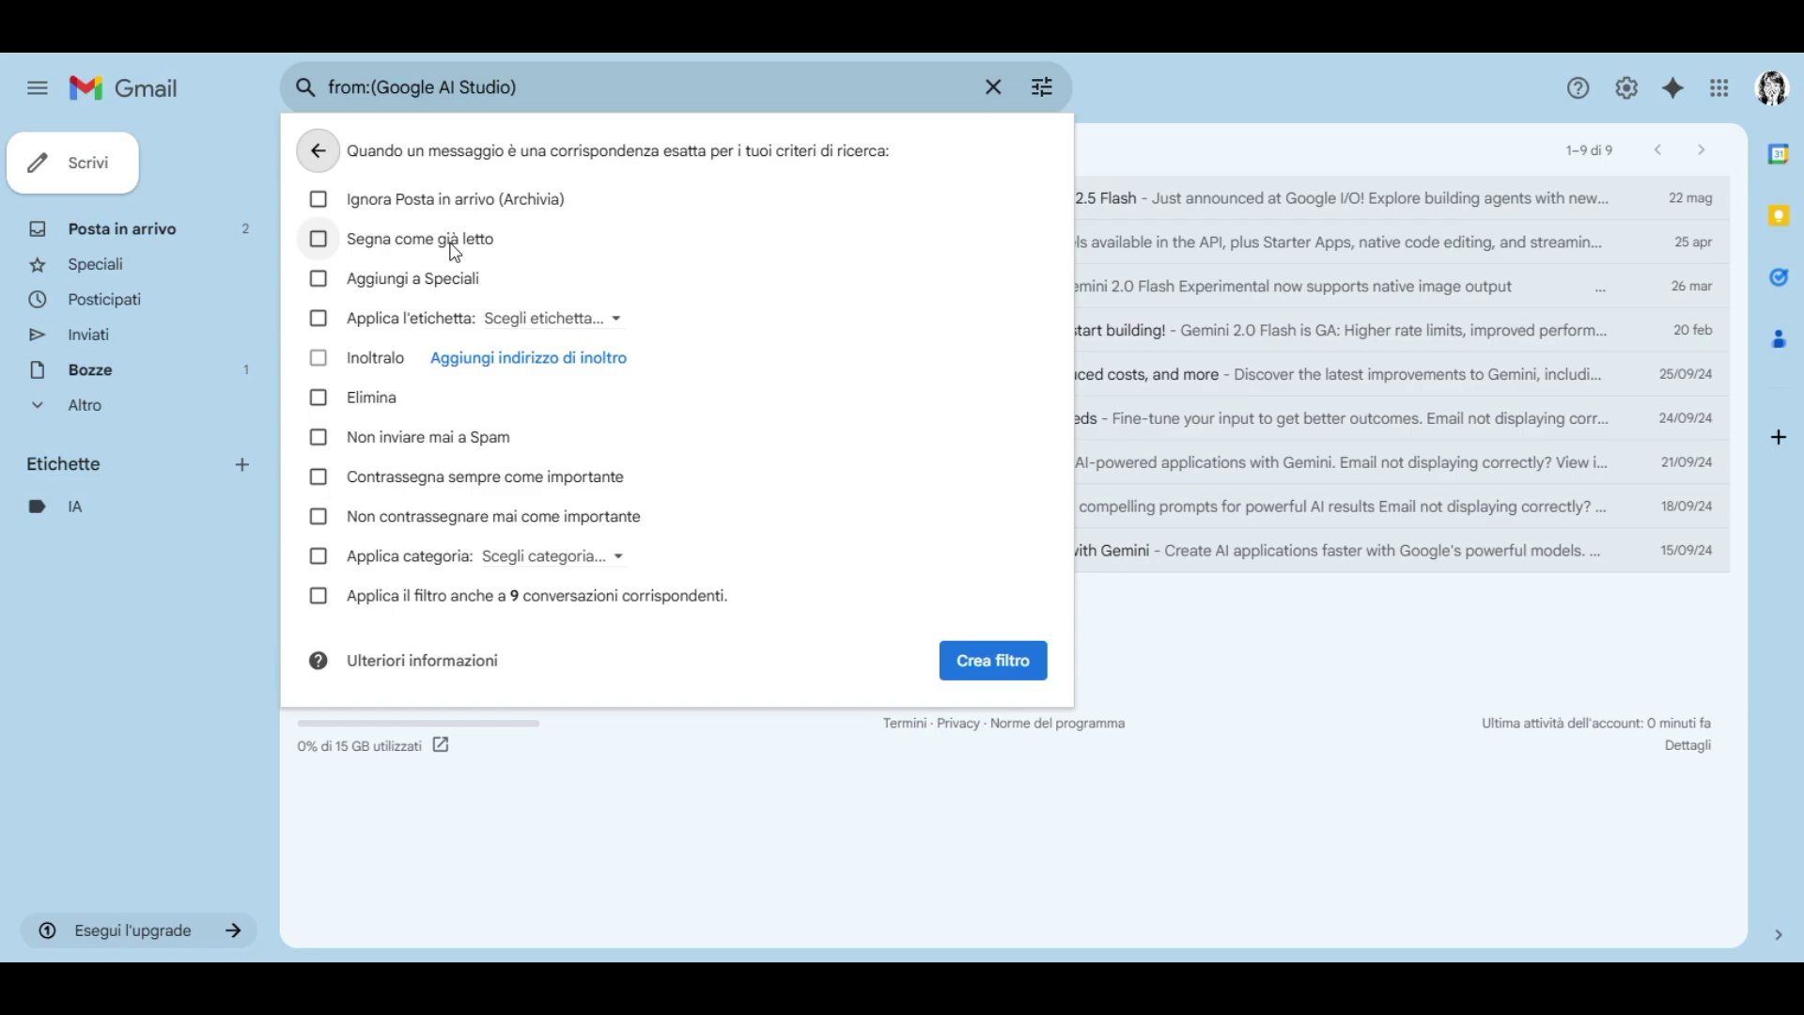
click(410, 331)
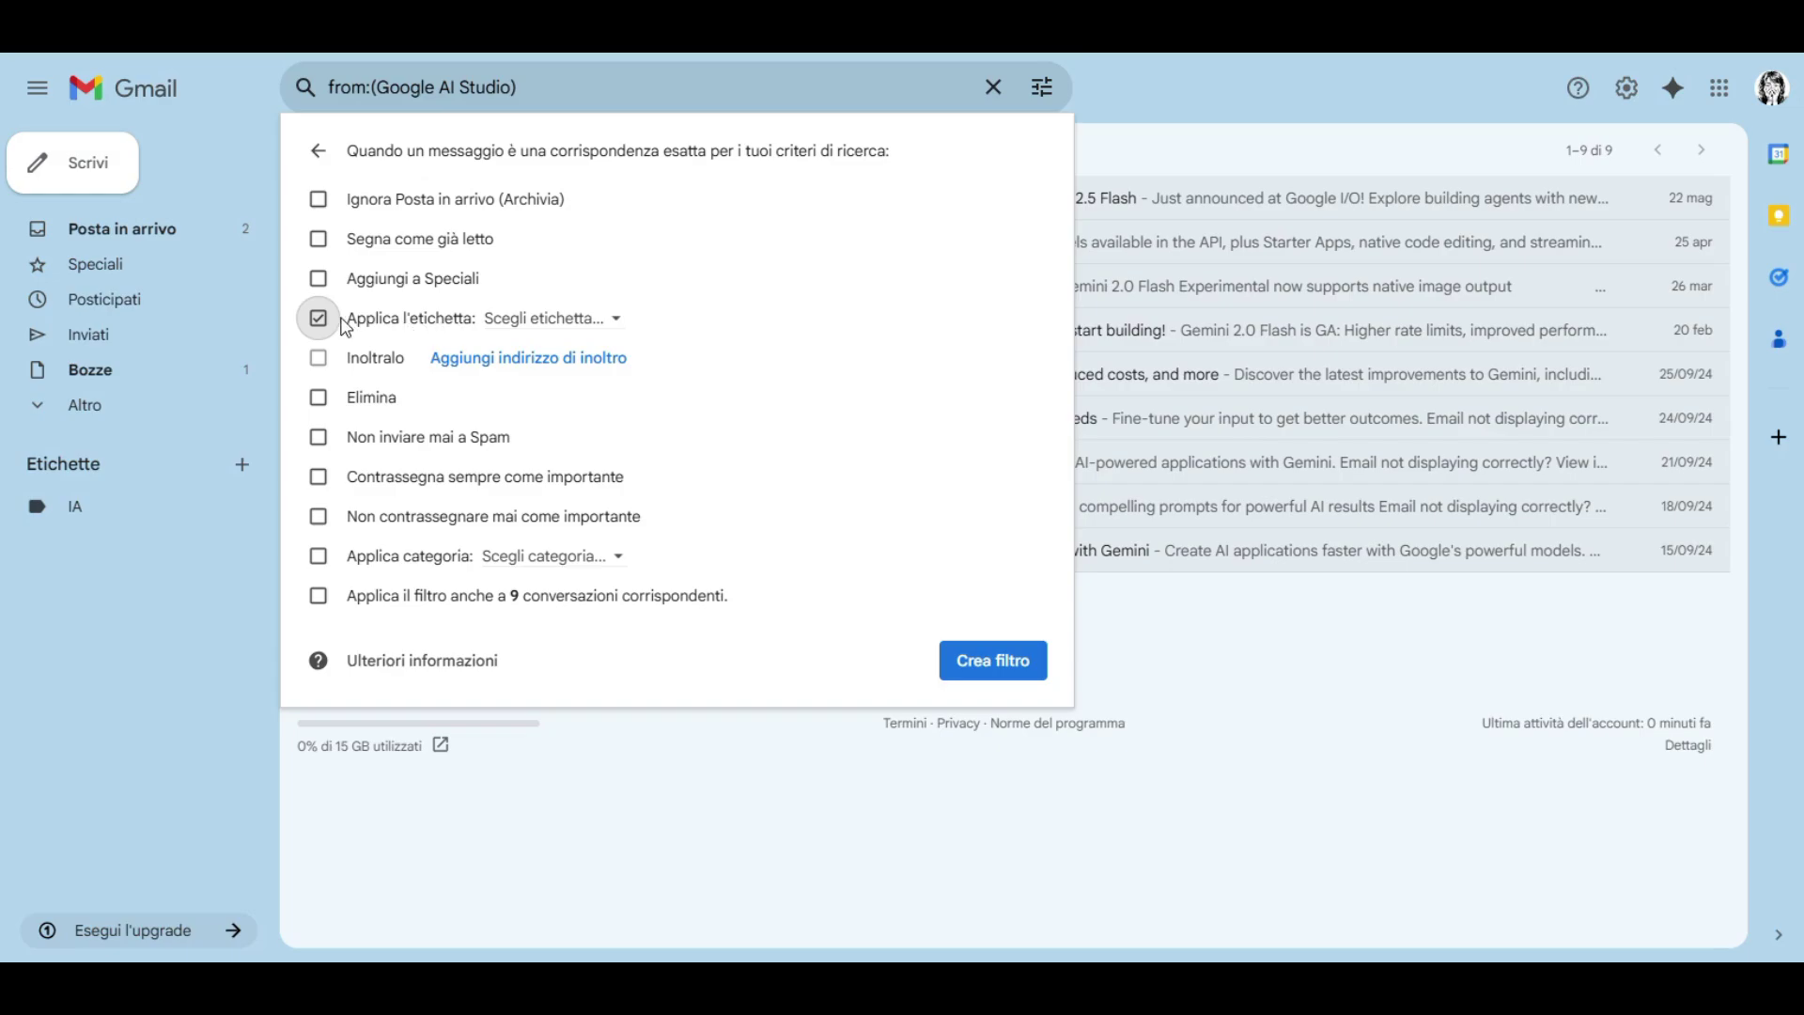
click(589, 318)
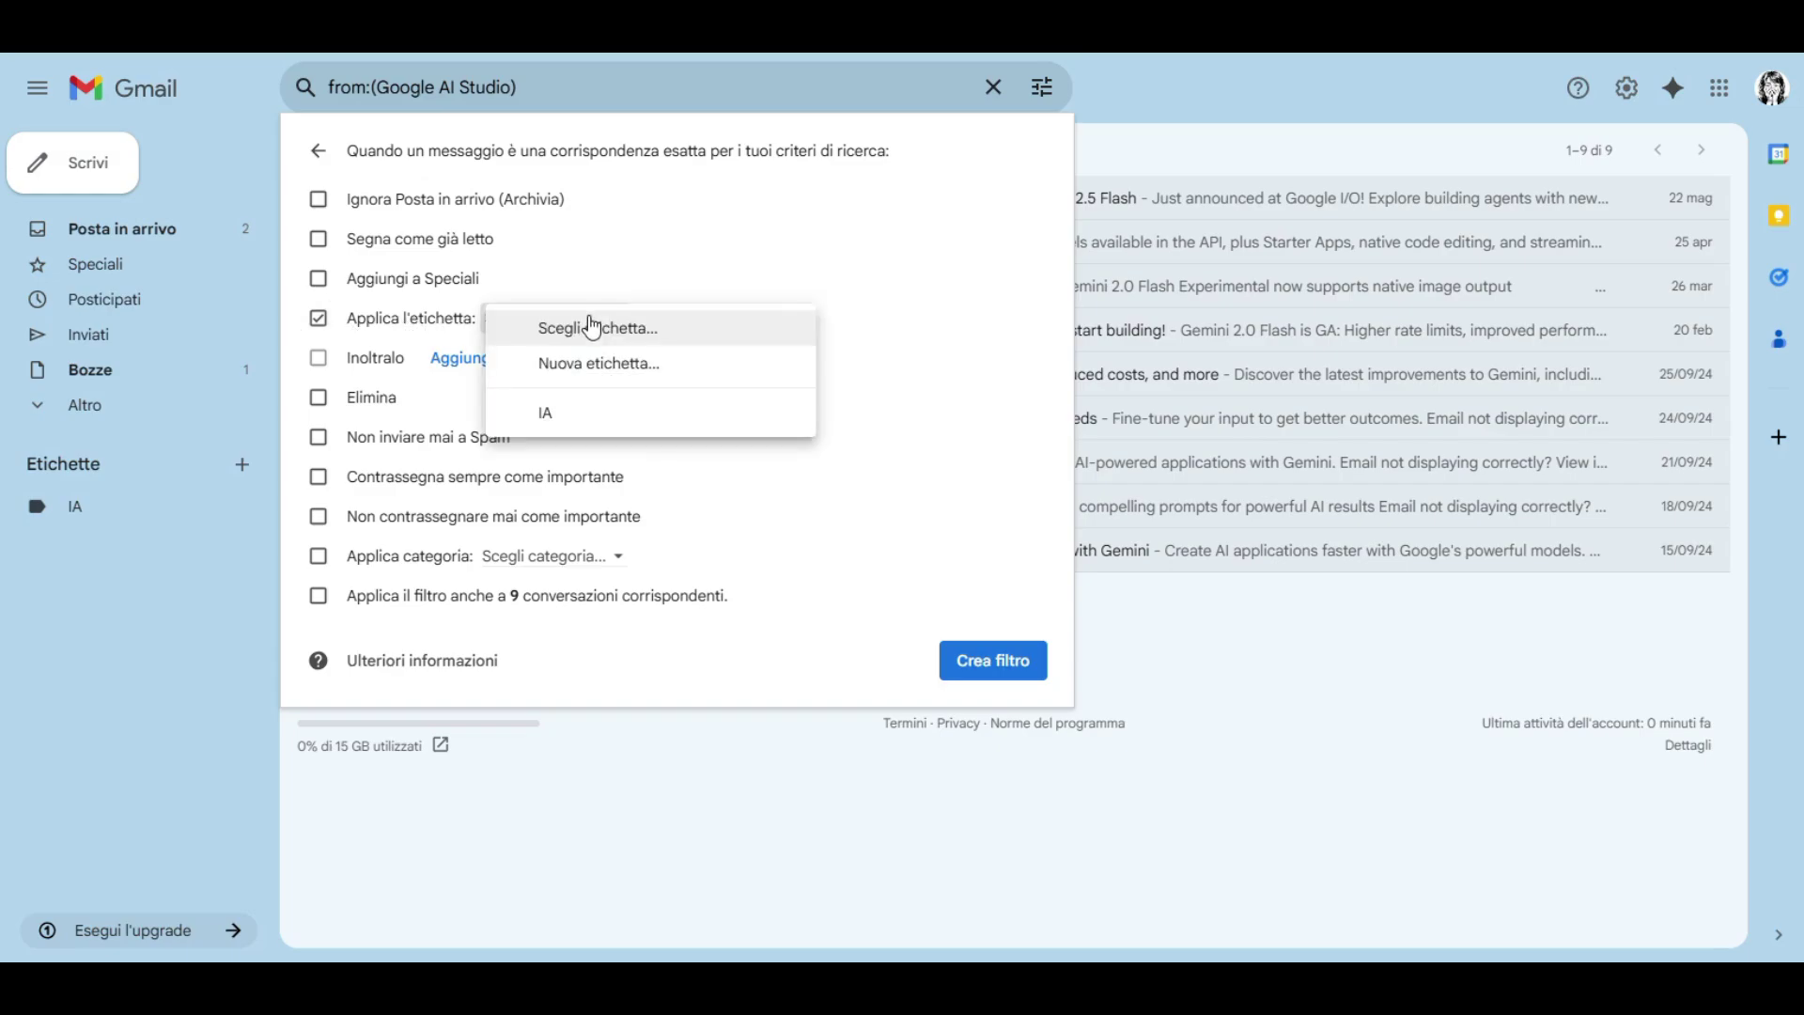
click(567, 413)
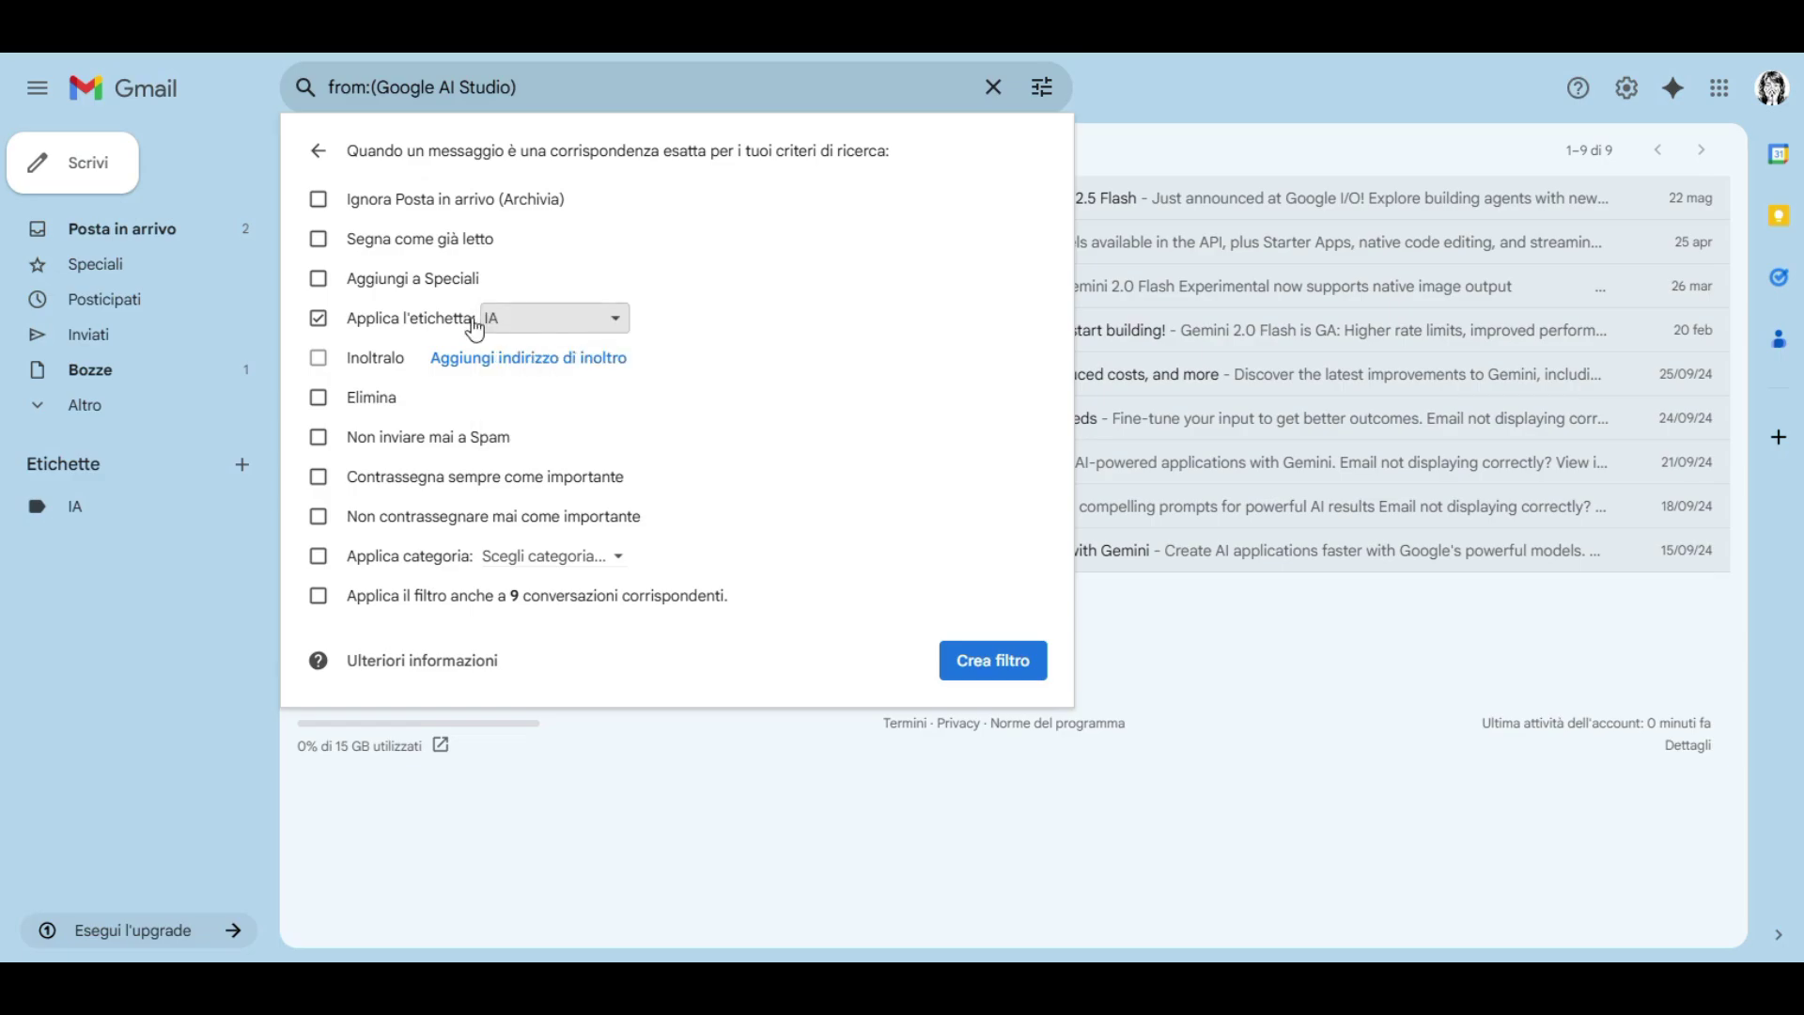
click(467, 605)
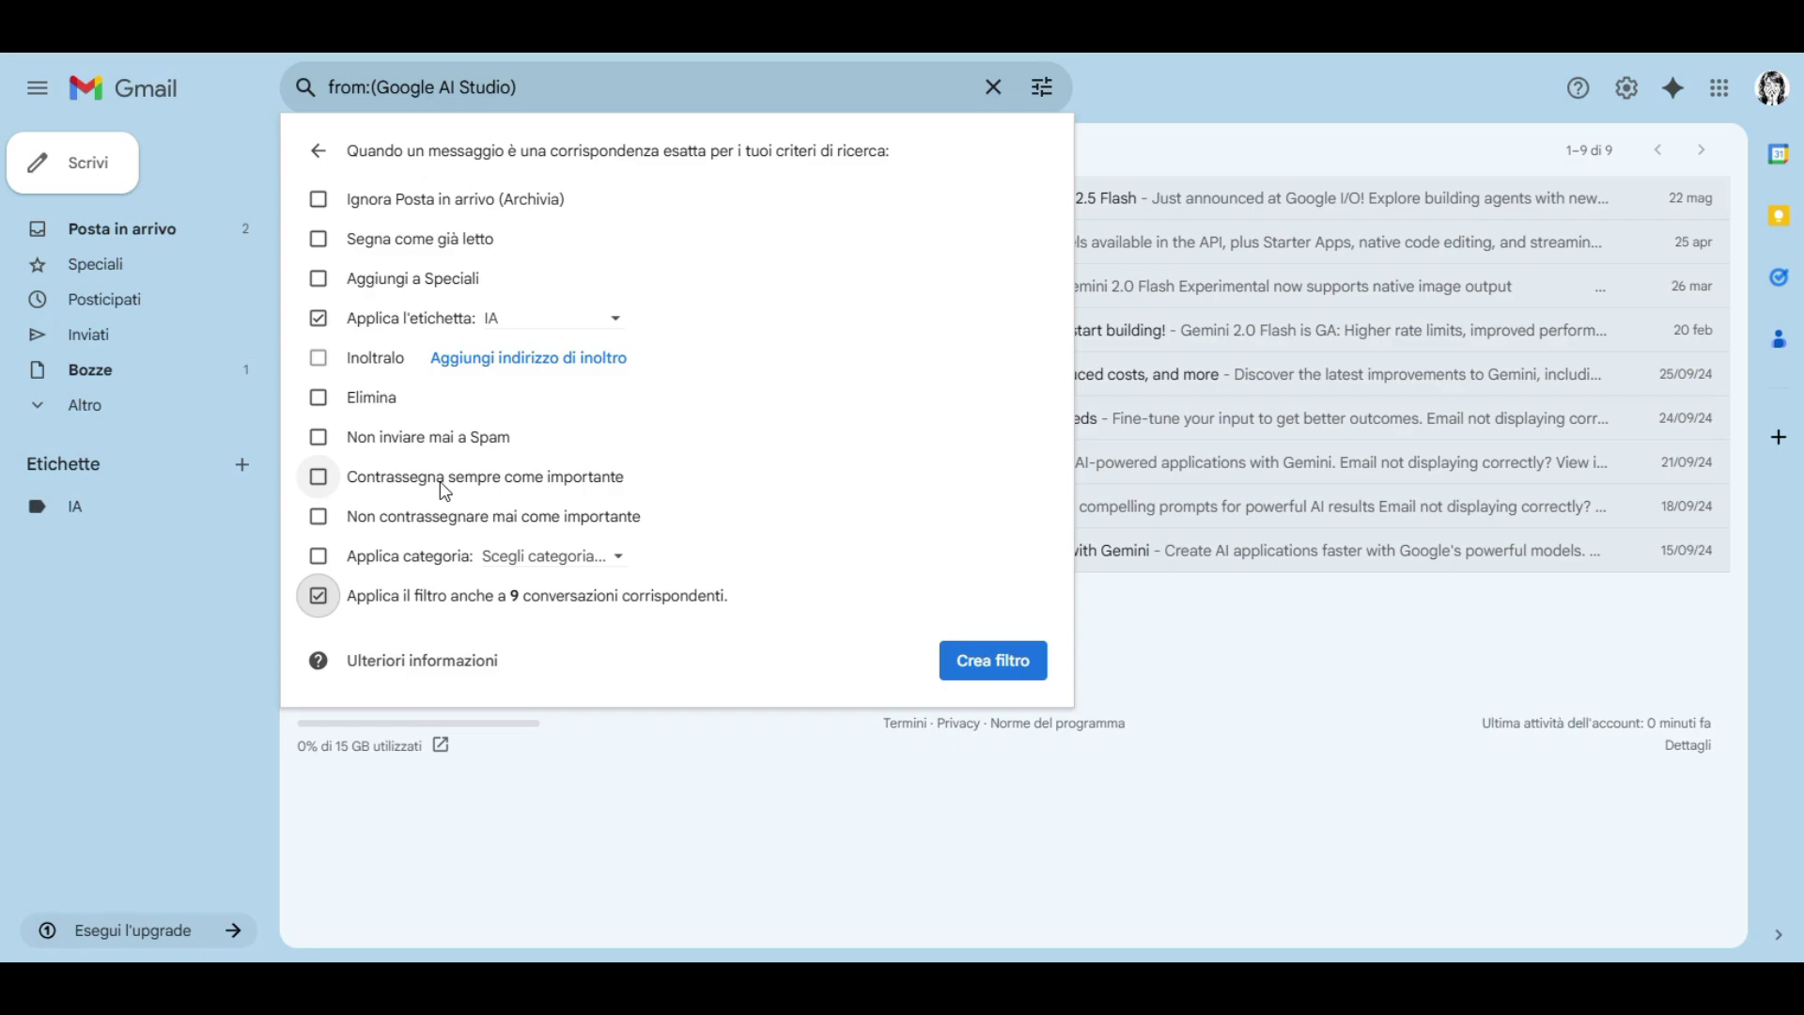
click(968, 670)
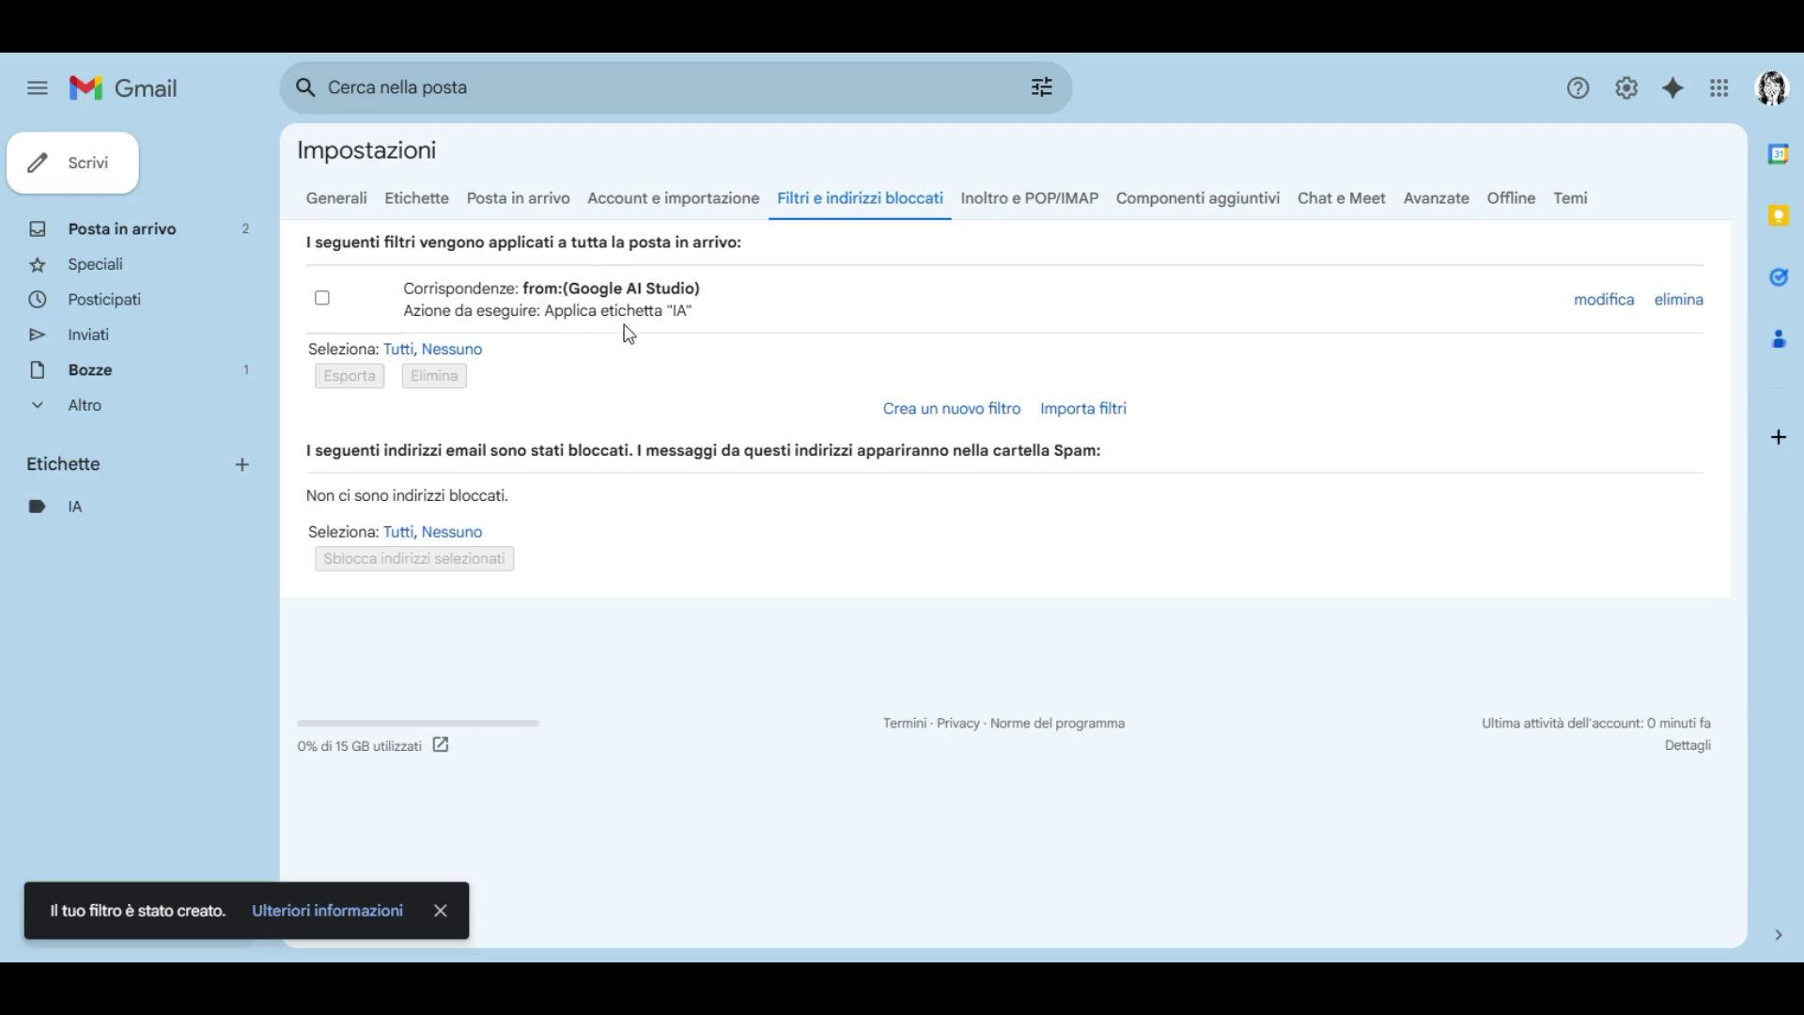
Step: Check the inbox categories and the IA label's message list for labelled Google AI Studio messages, and return to the inbox
click(126, 229)
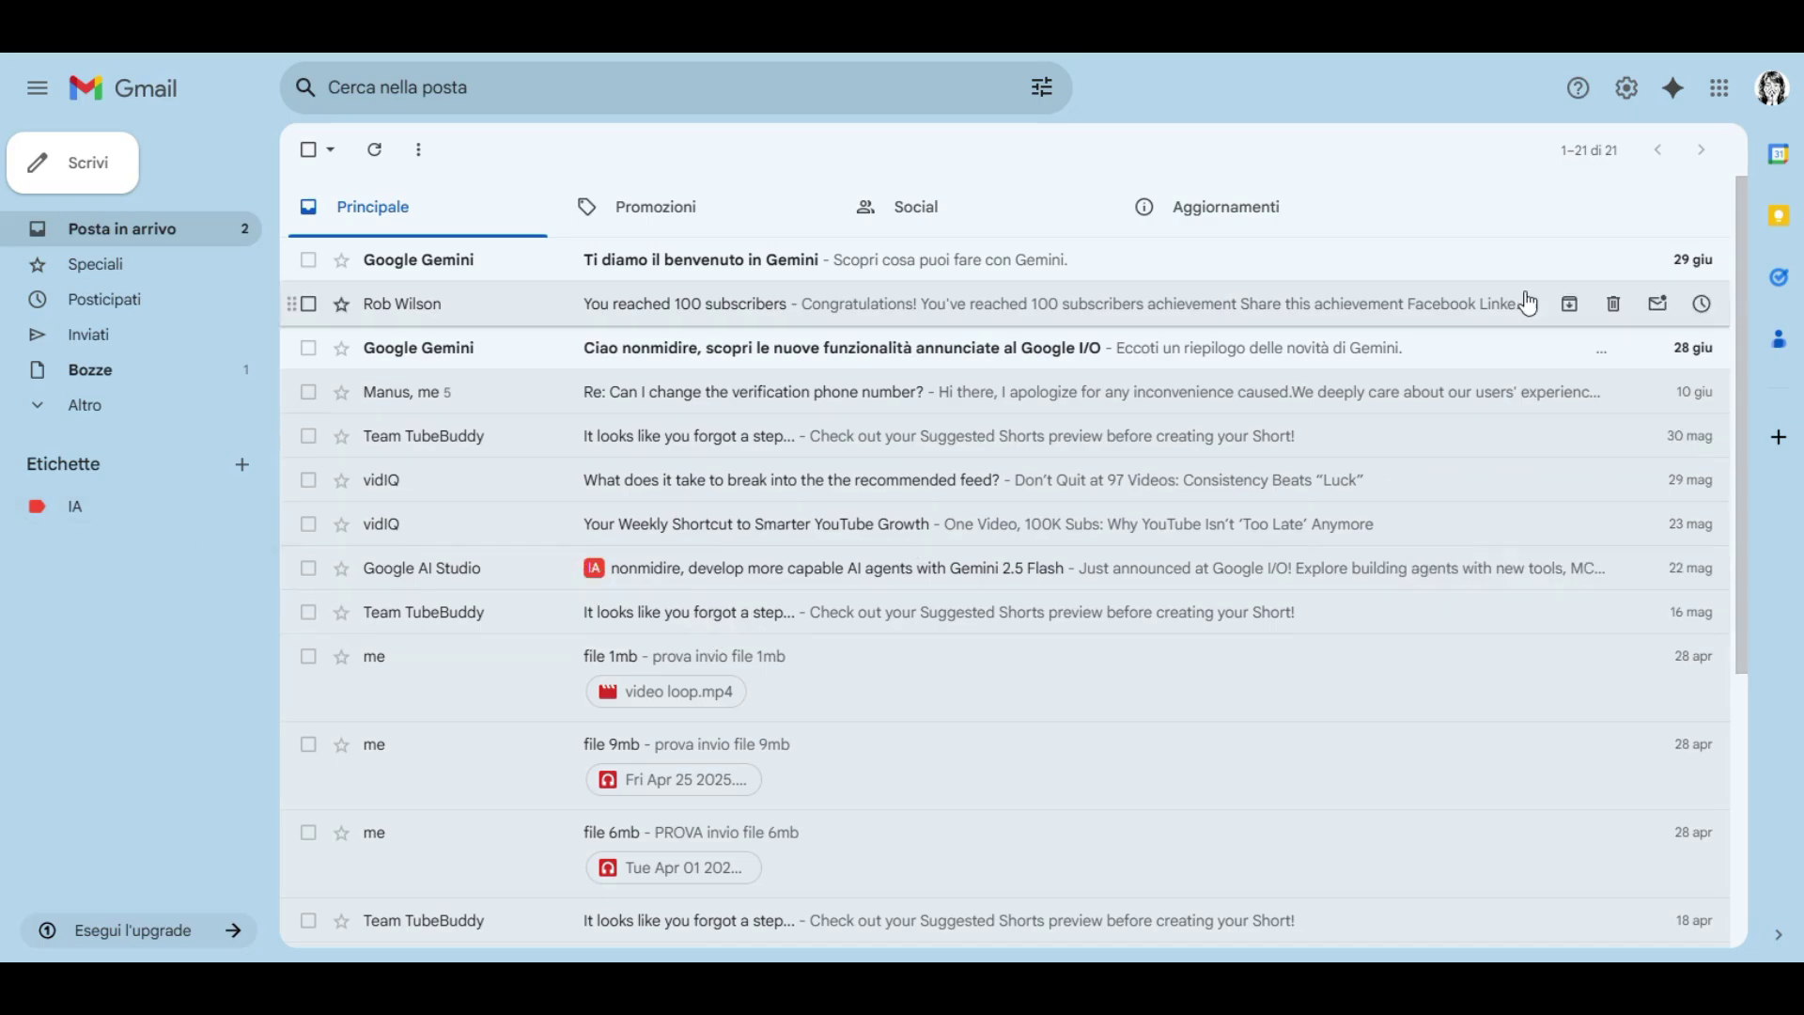
click(662, 233)
click(967, 201)
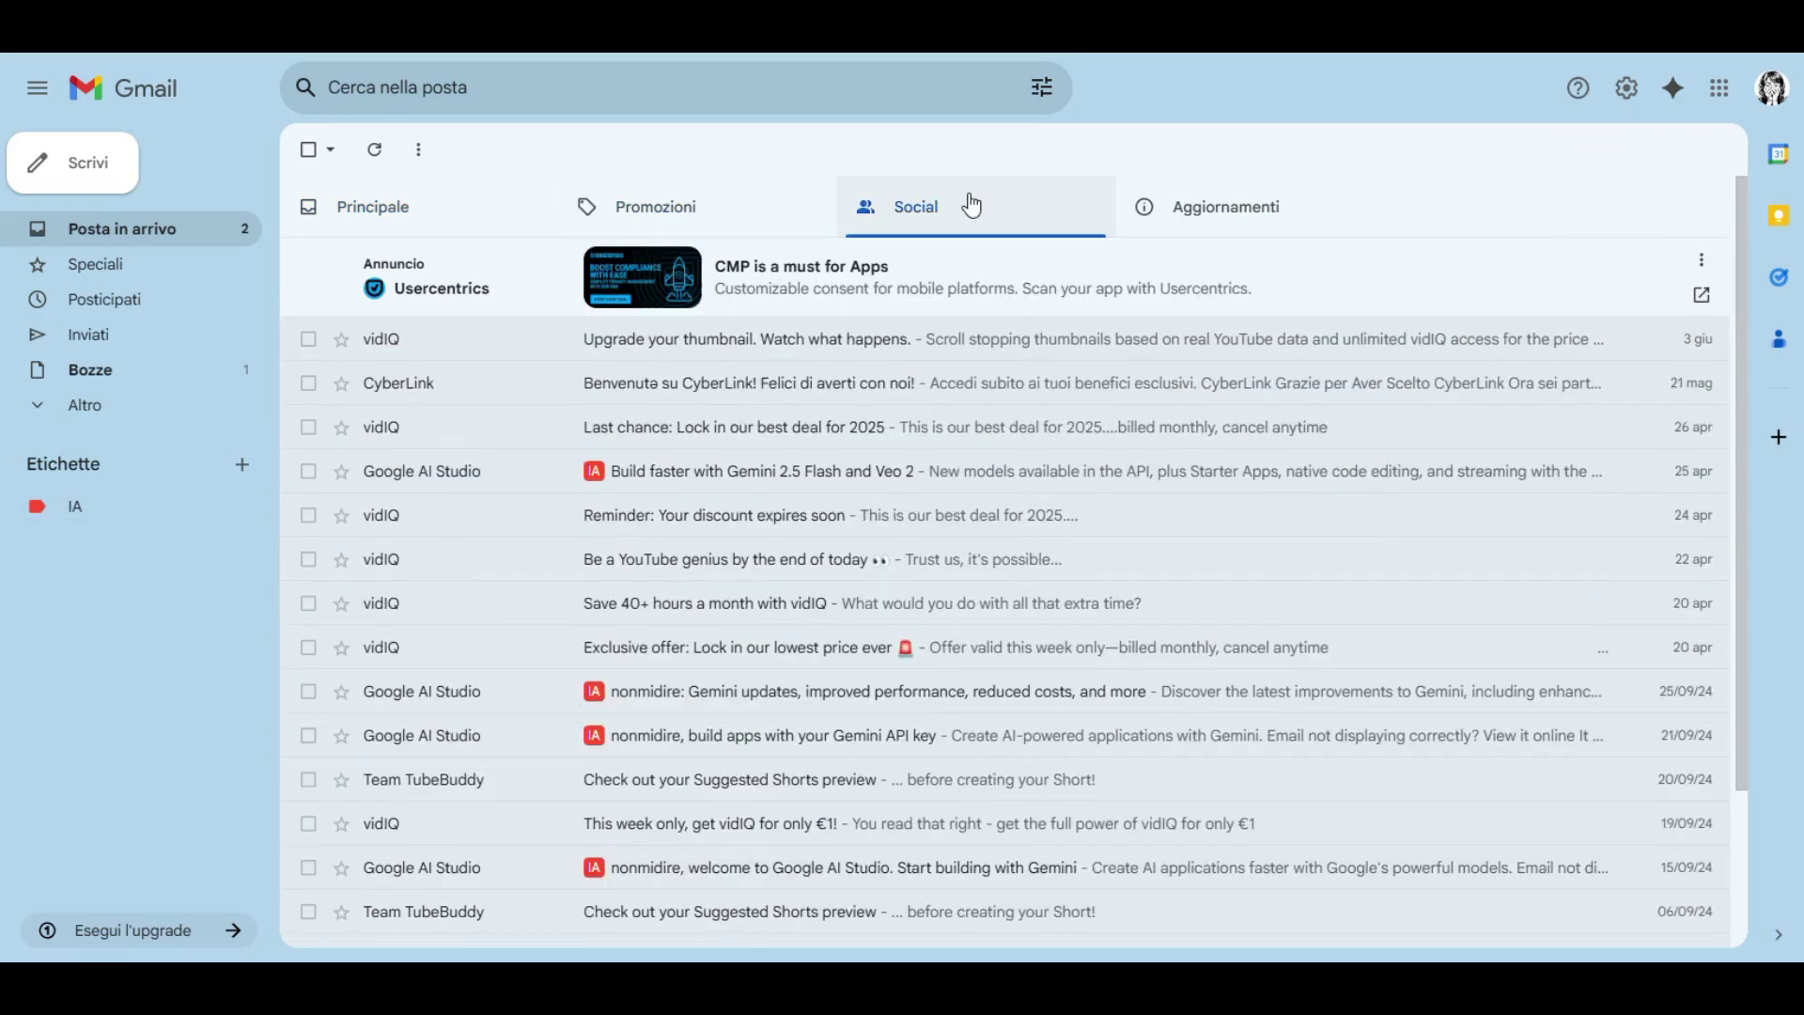
click(1232, 214)
click(742, 223)
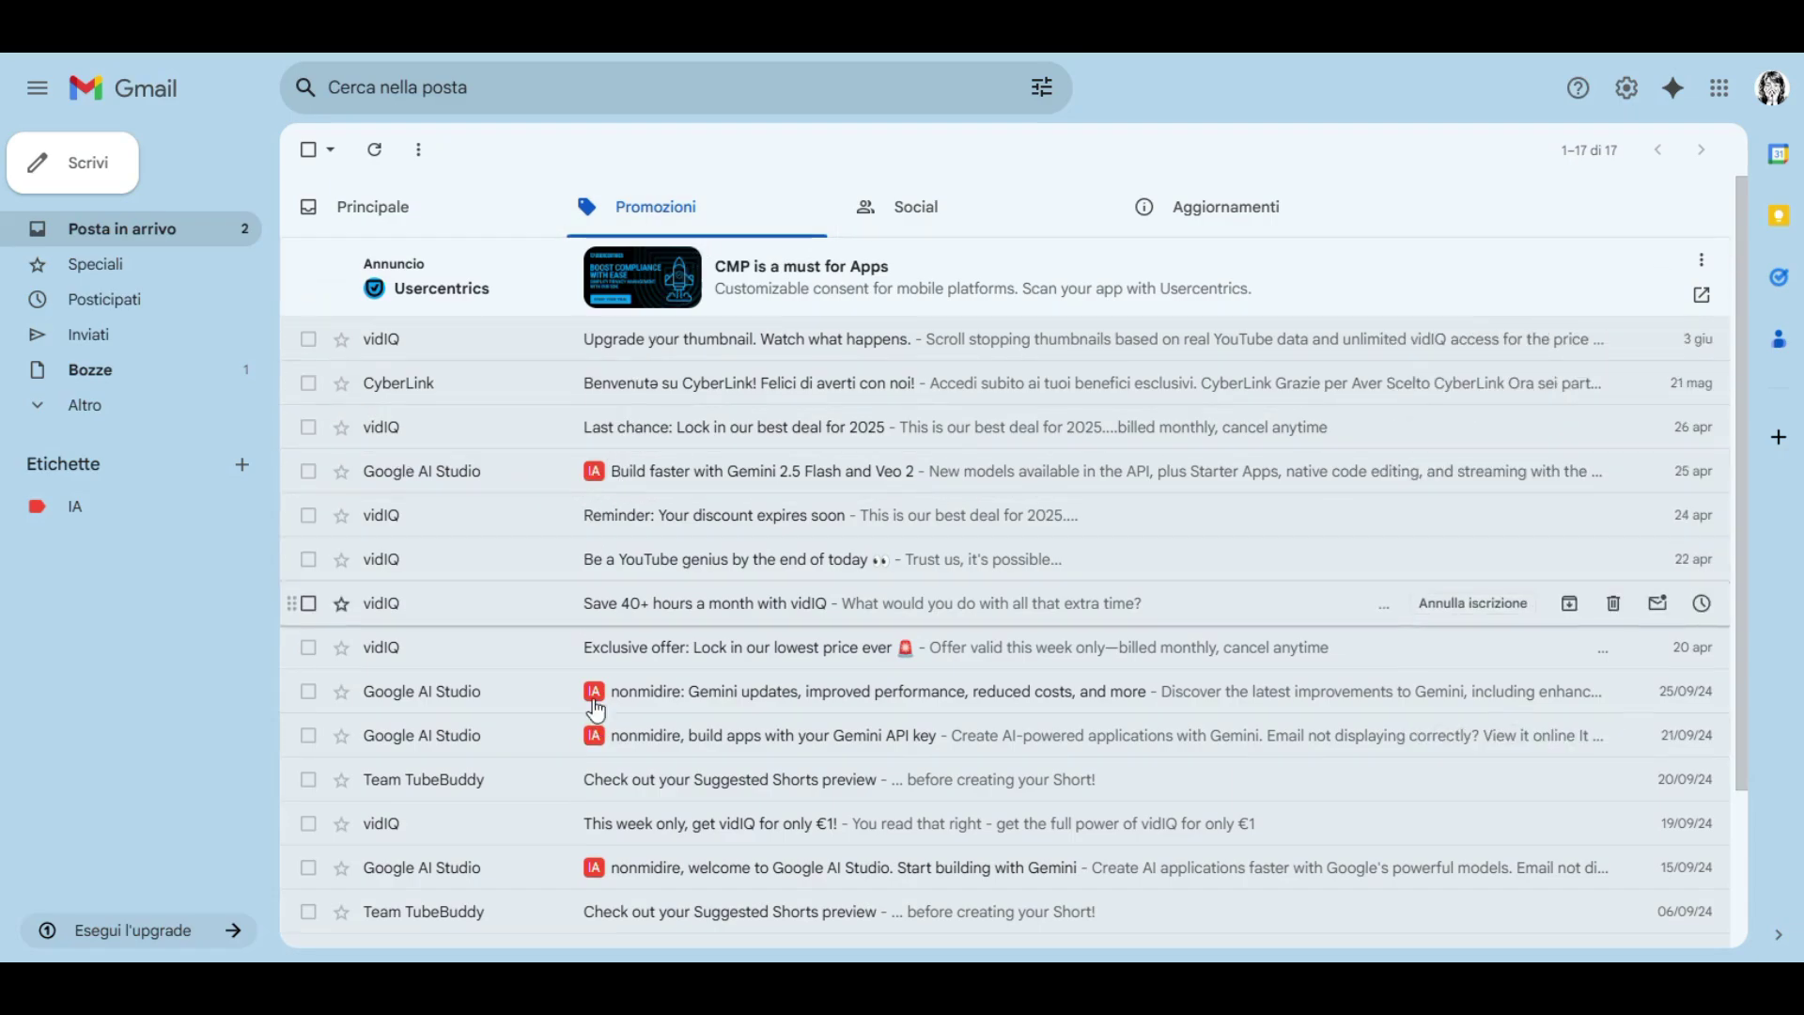
click(132, 510)
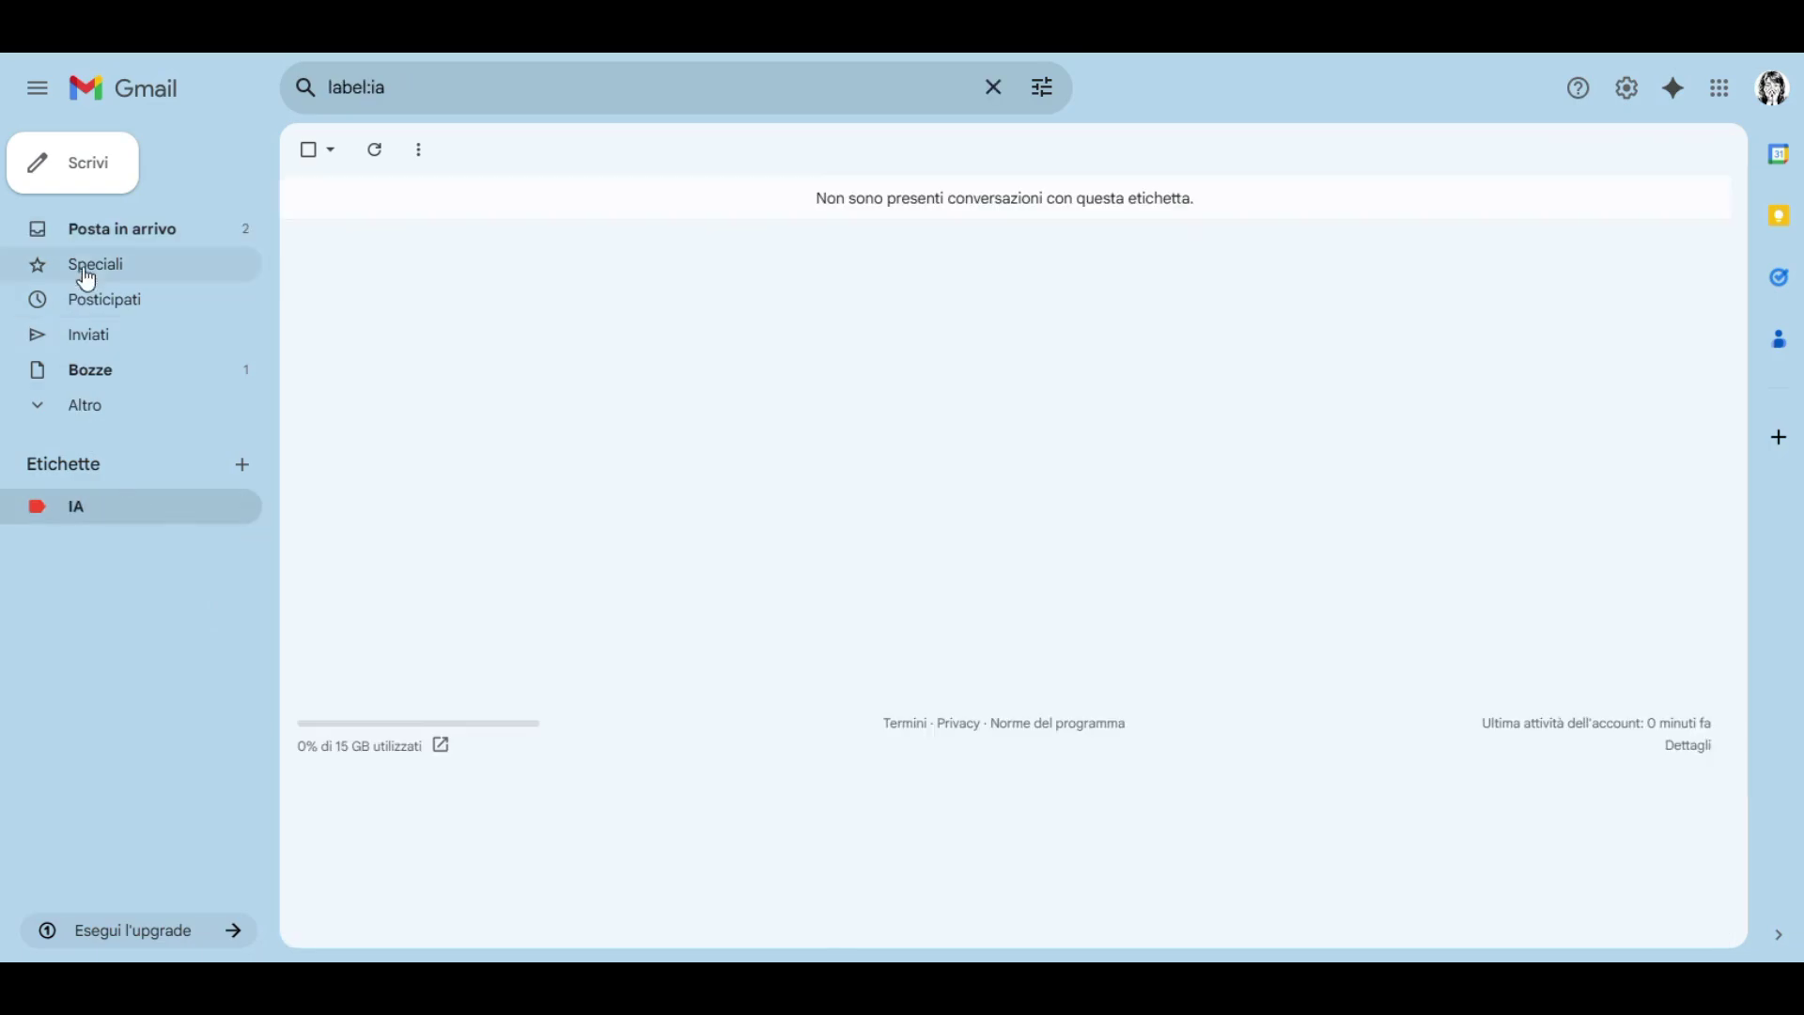
click(92, 233)
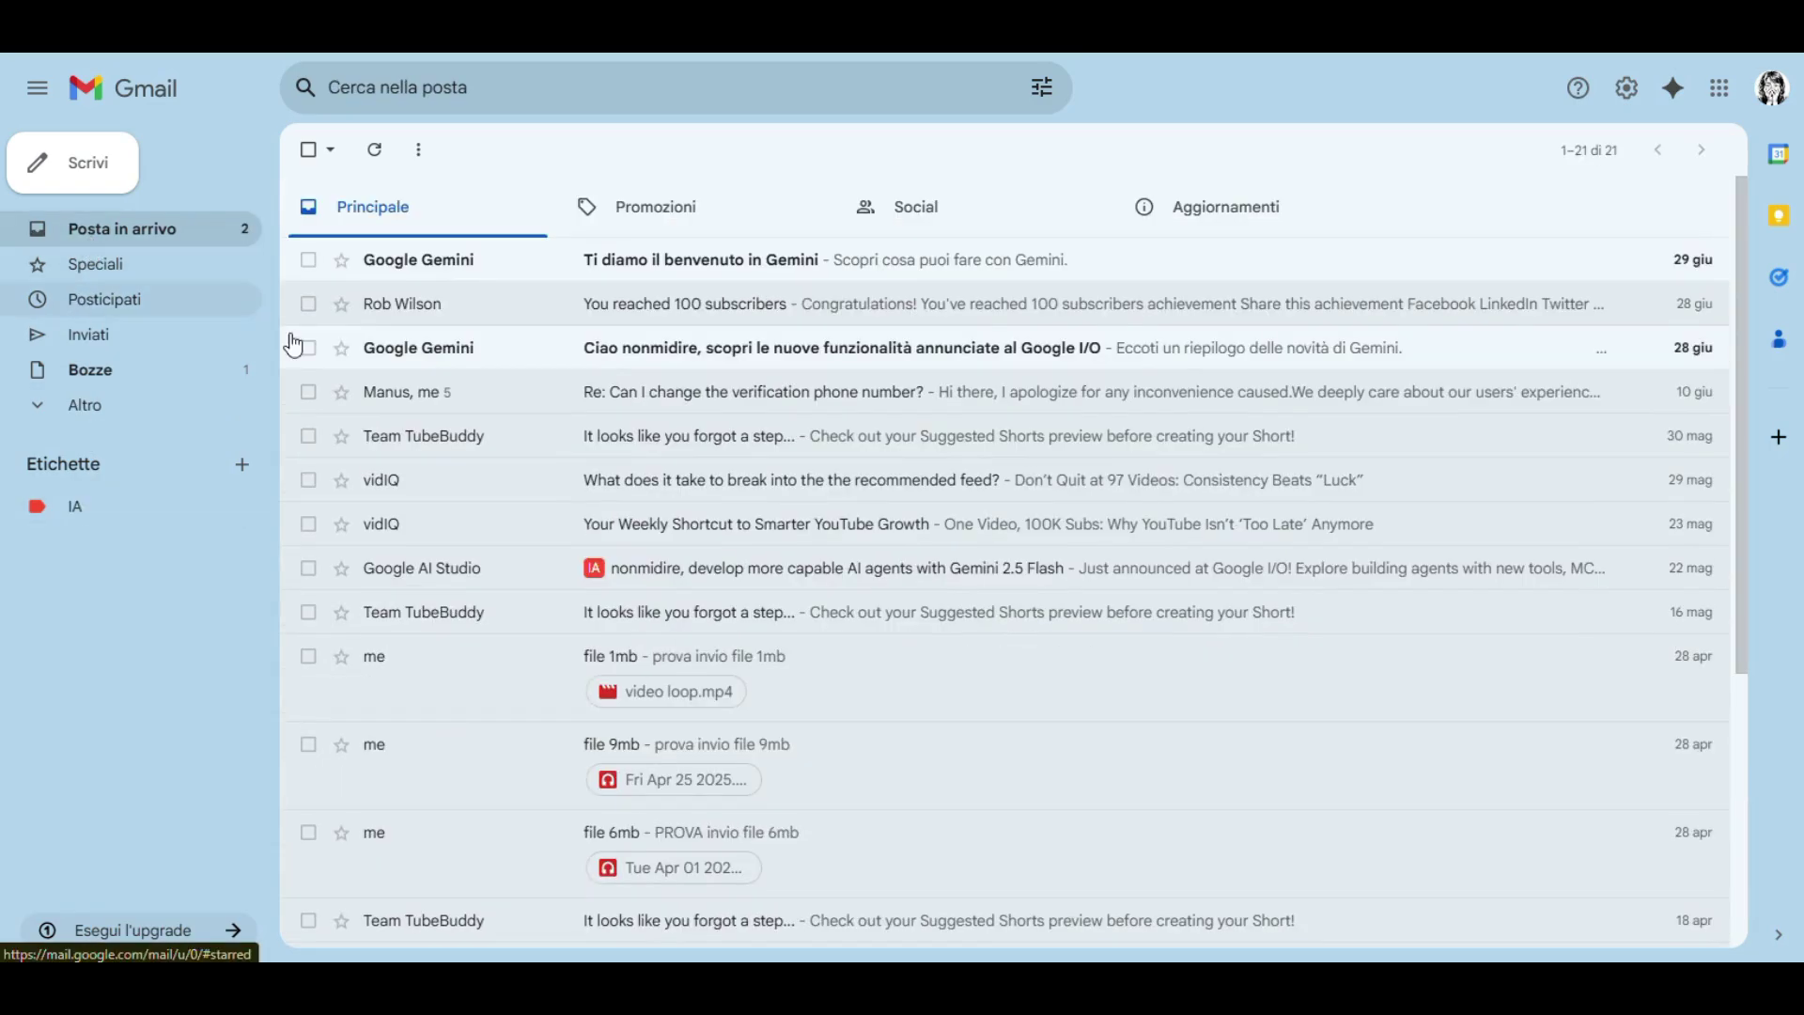
Step: Edit the Google AI Studio filter in the settings to also skip the inbox (Ignora Posta in arrivo), and update it
click(1626, 87)
click(1587, 209)
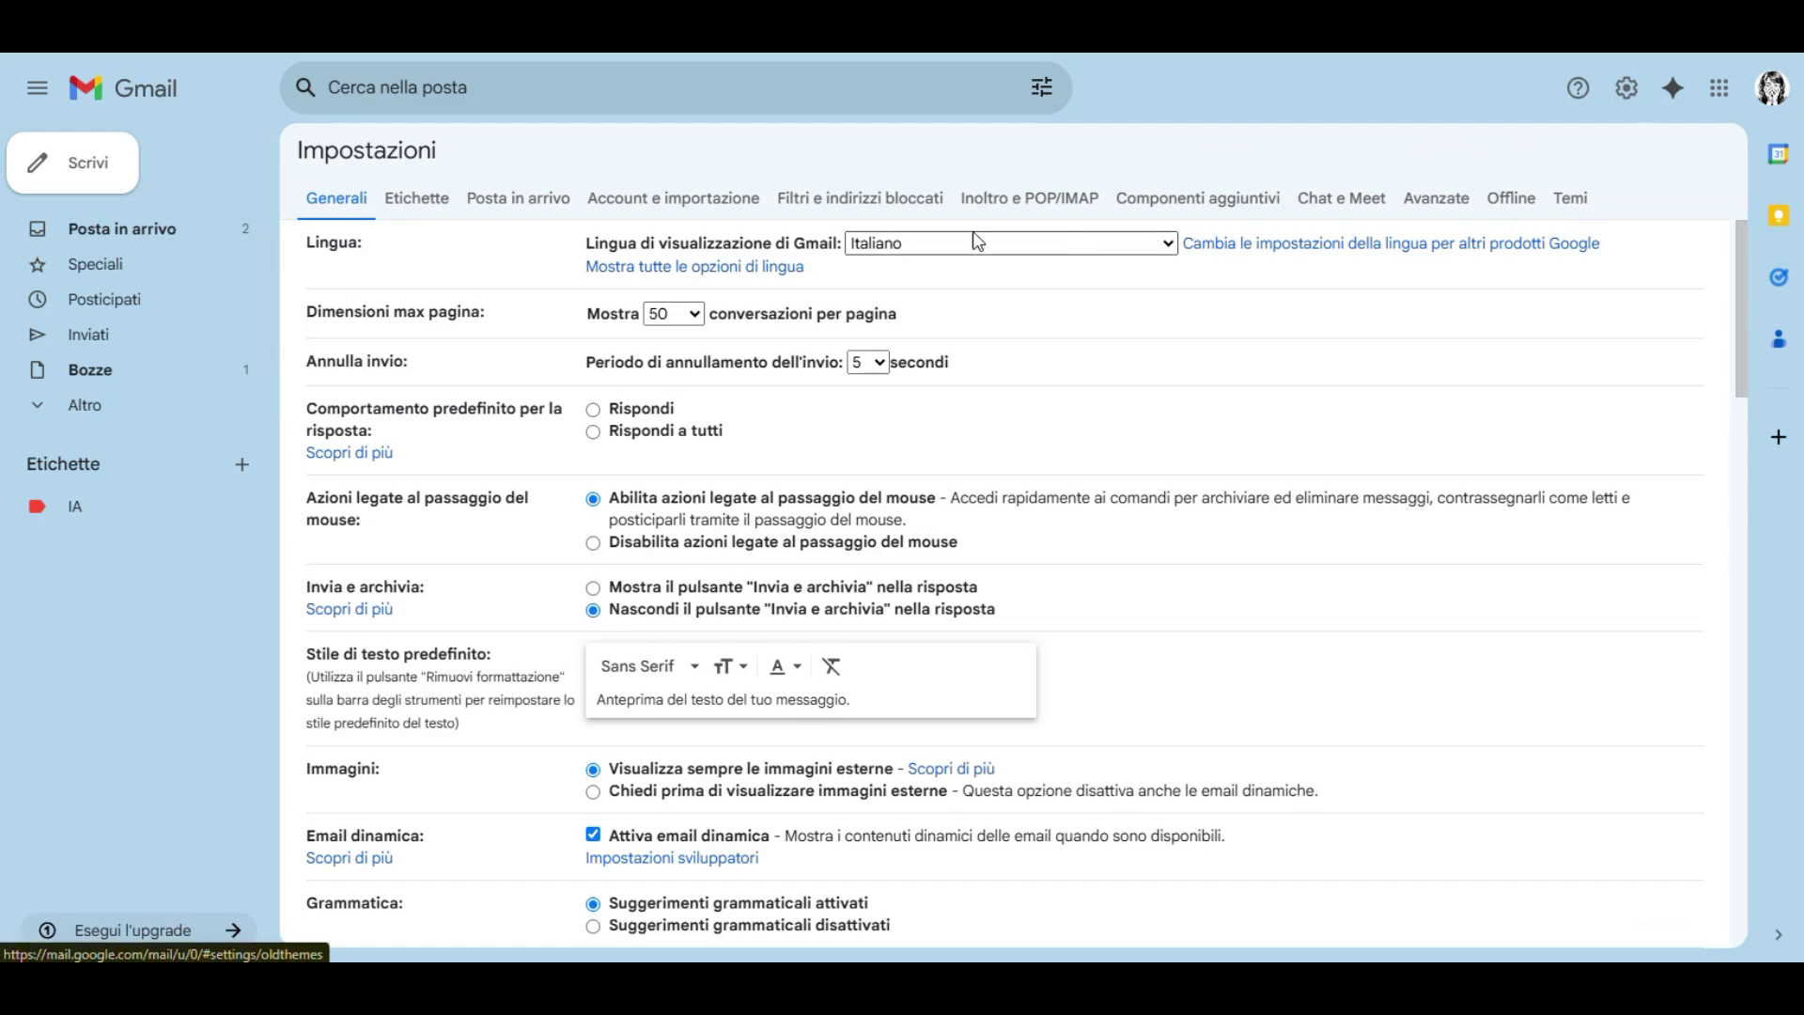
click(894, 201)
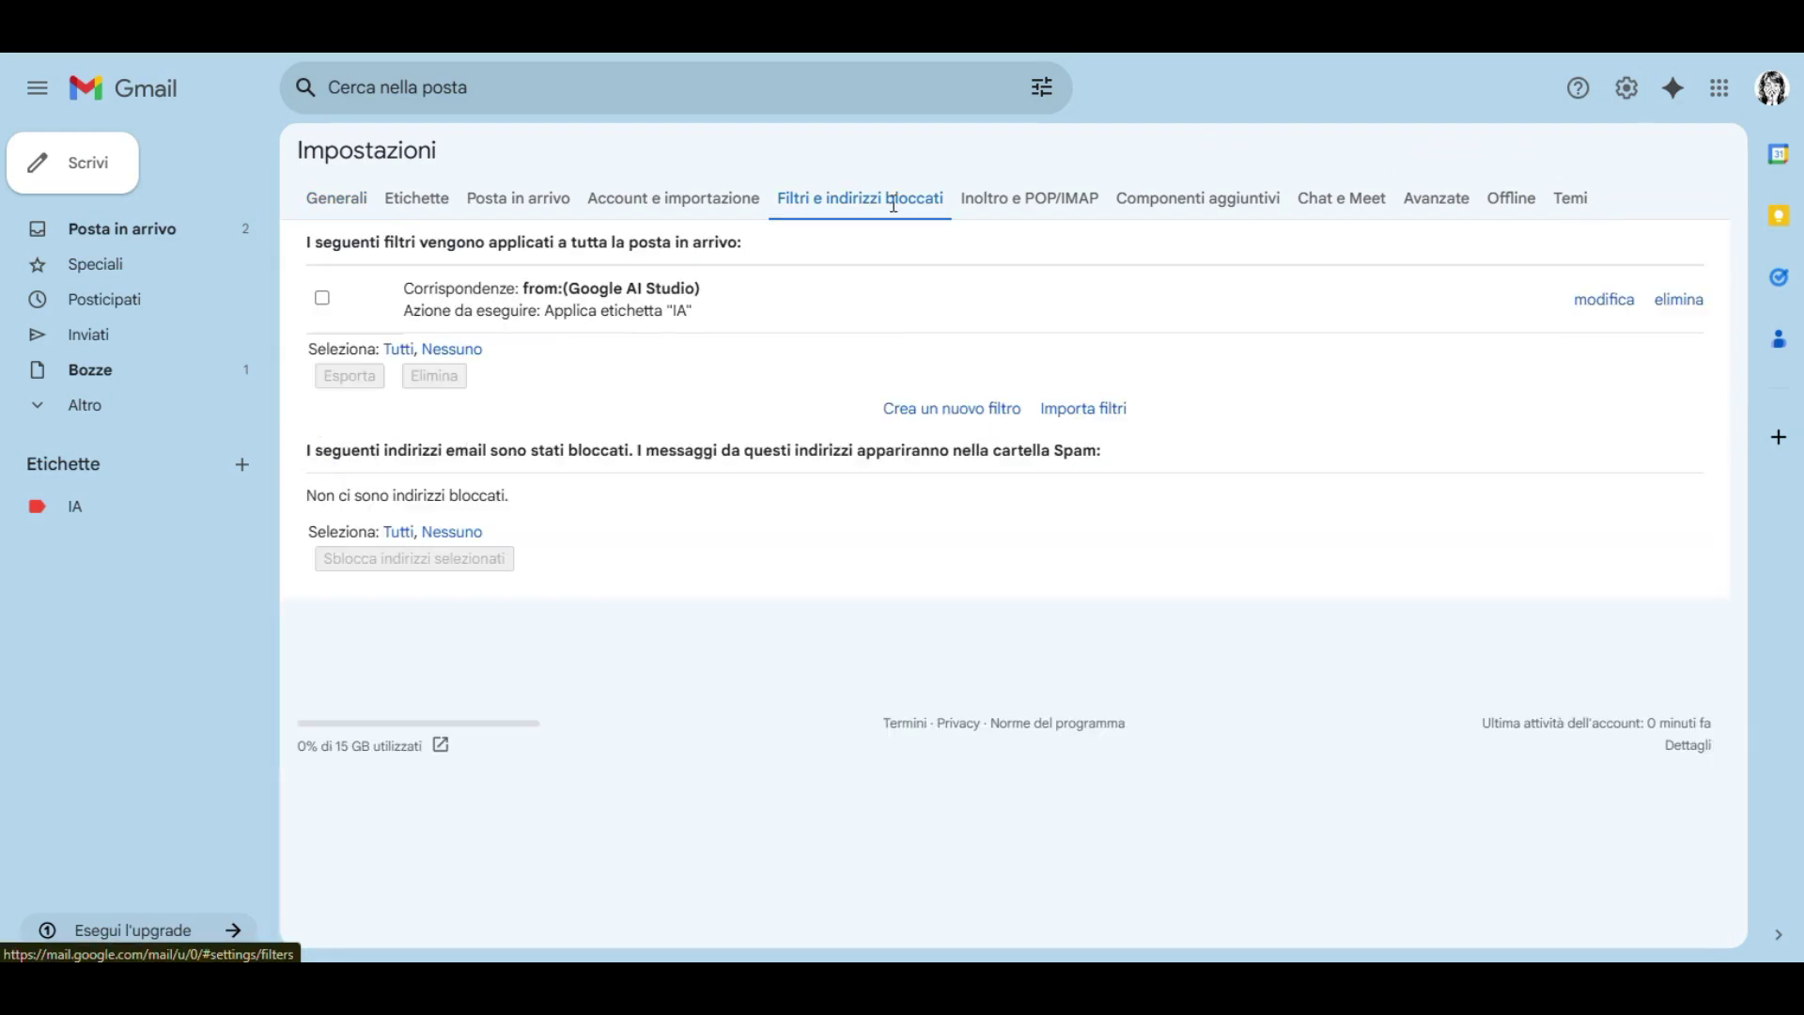
click(1598, 303)
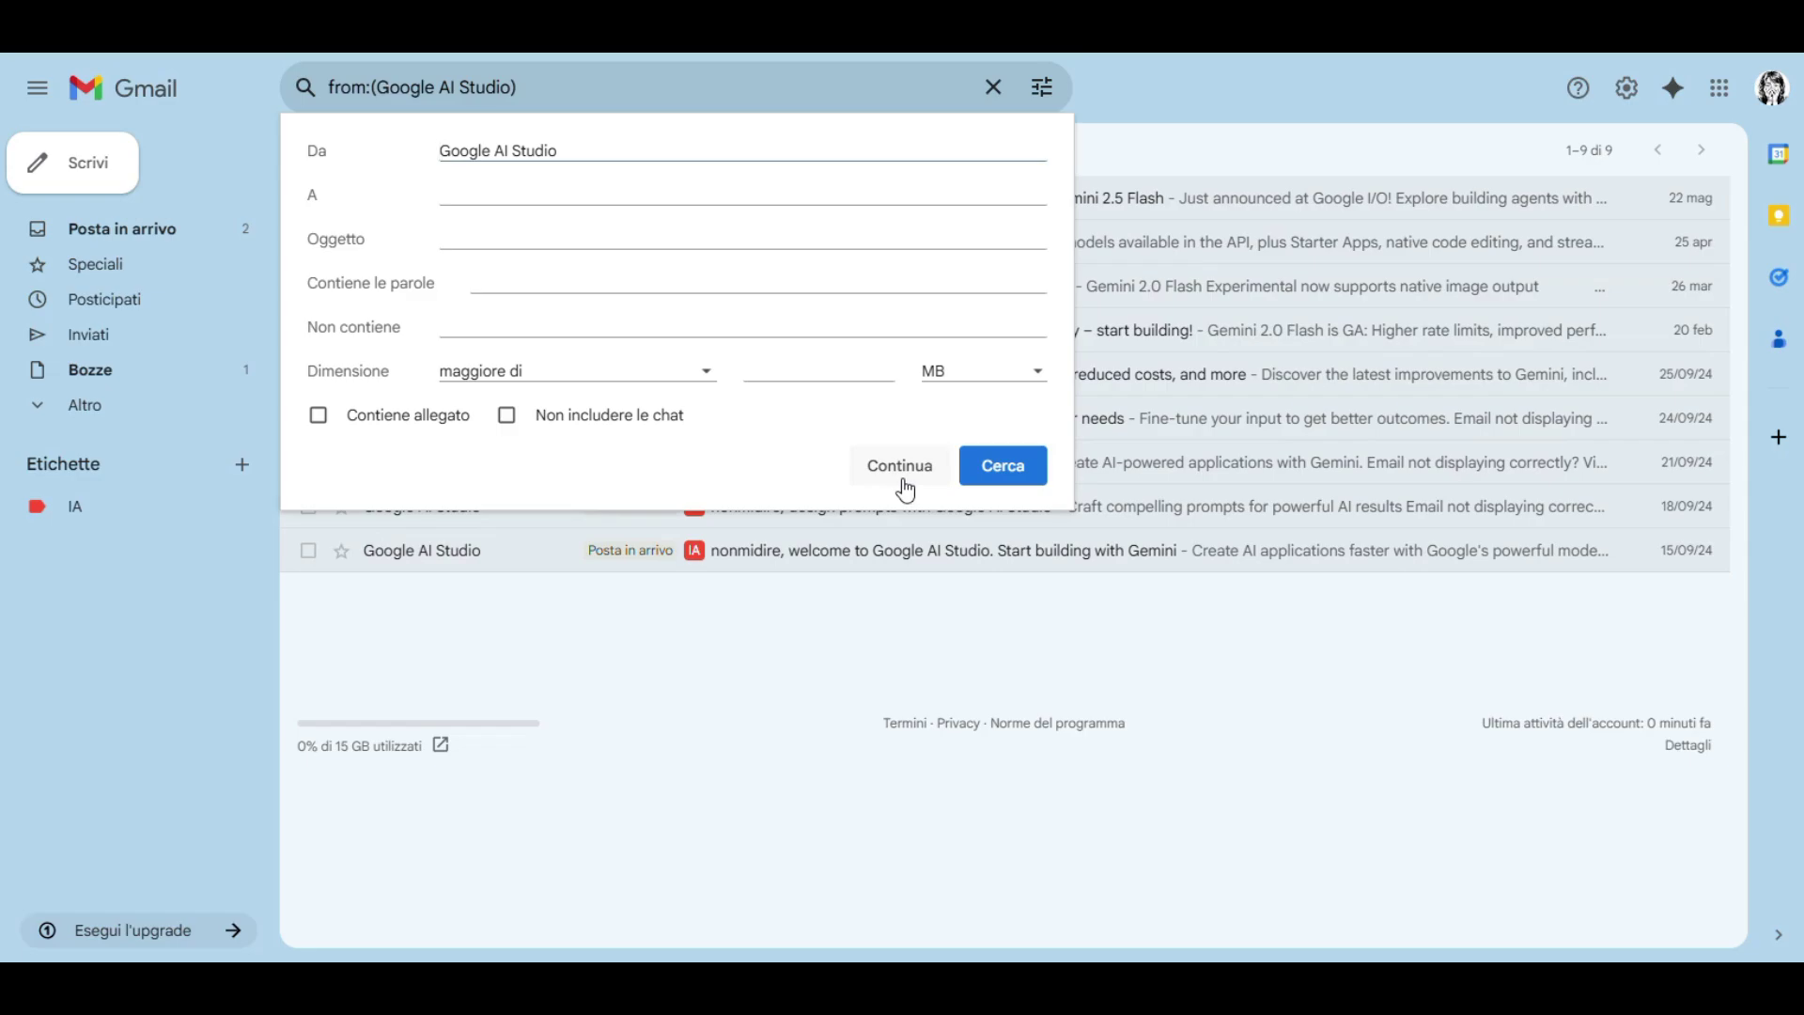
click(907, 479)
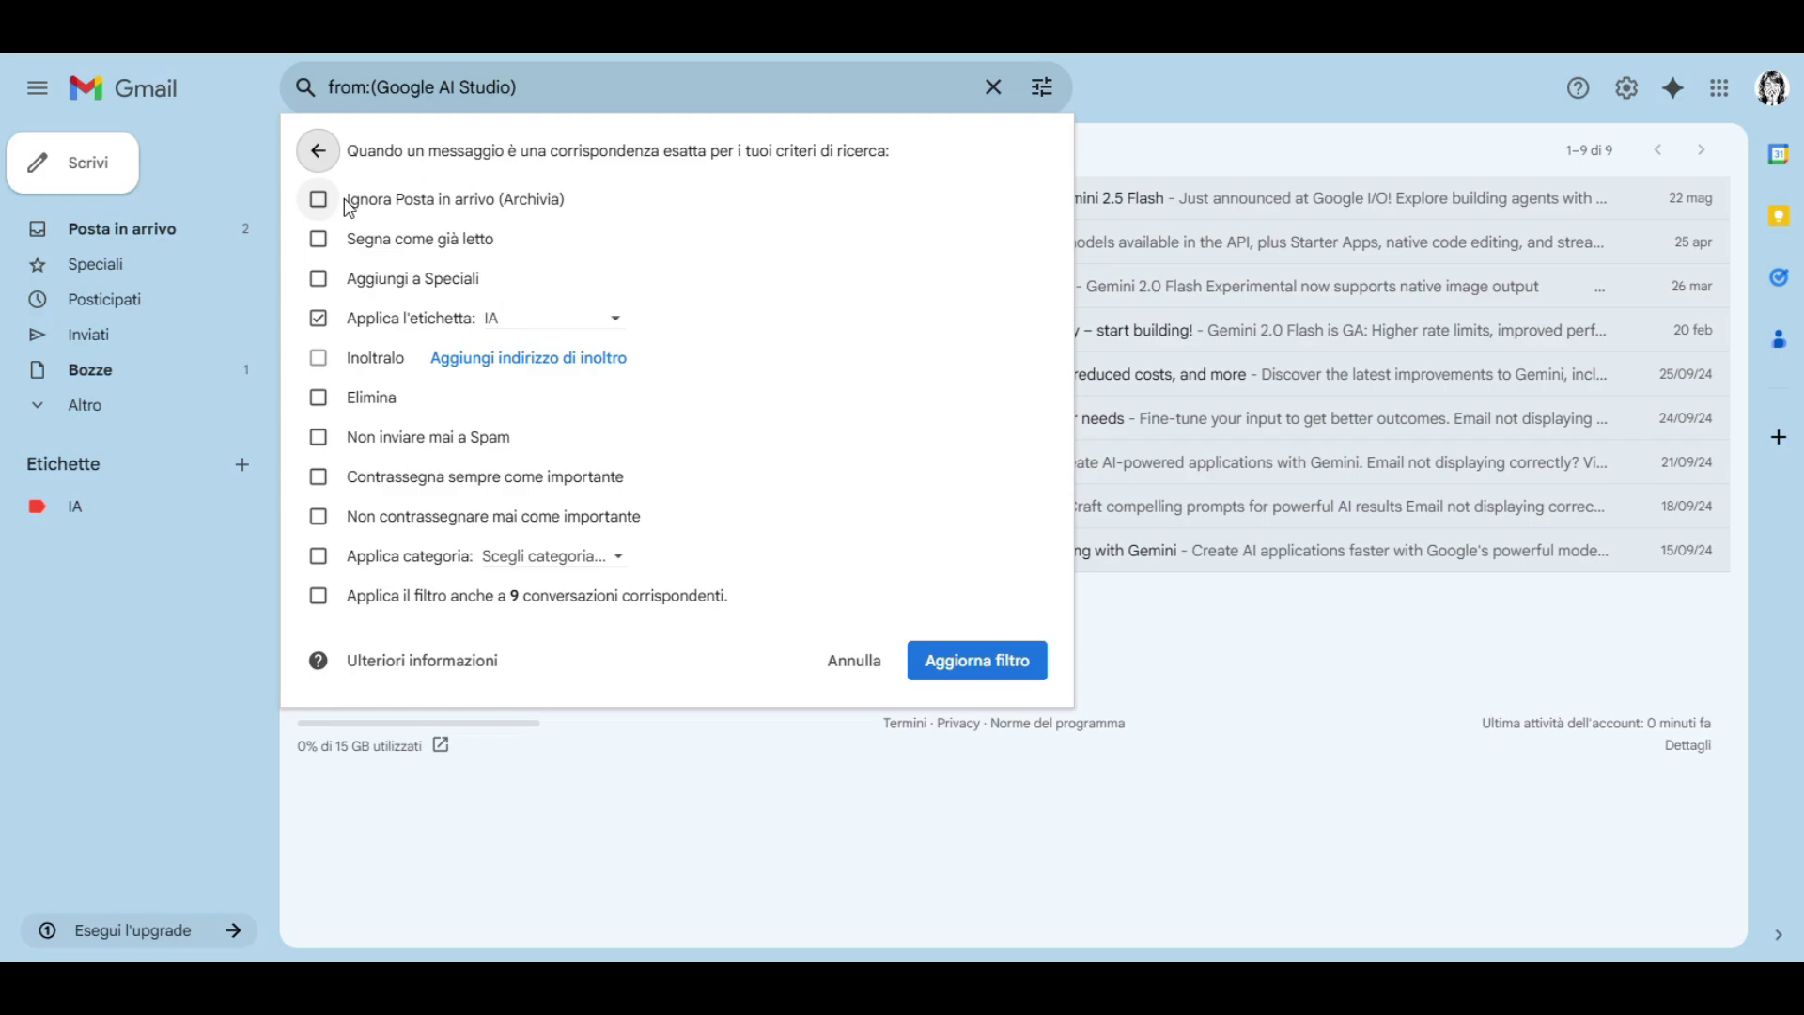
click(429, 205)
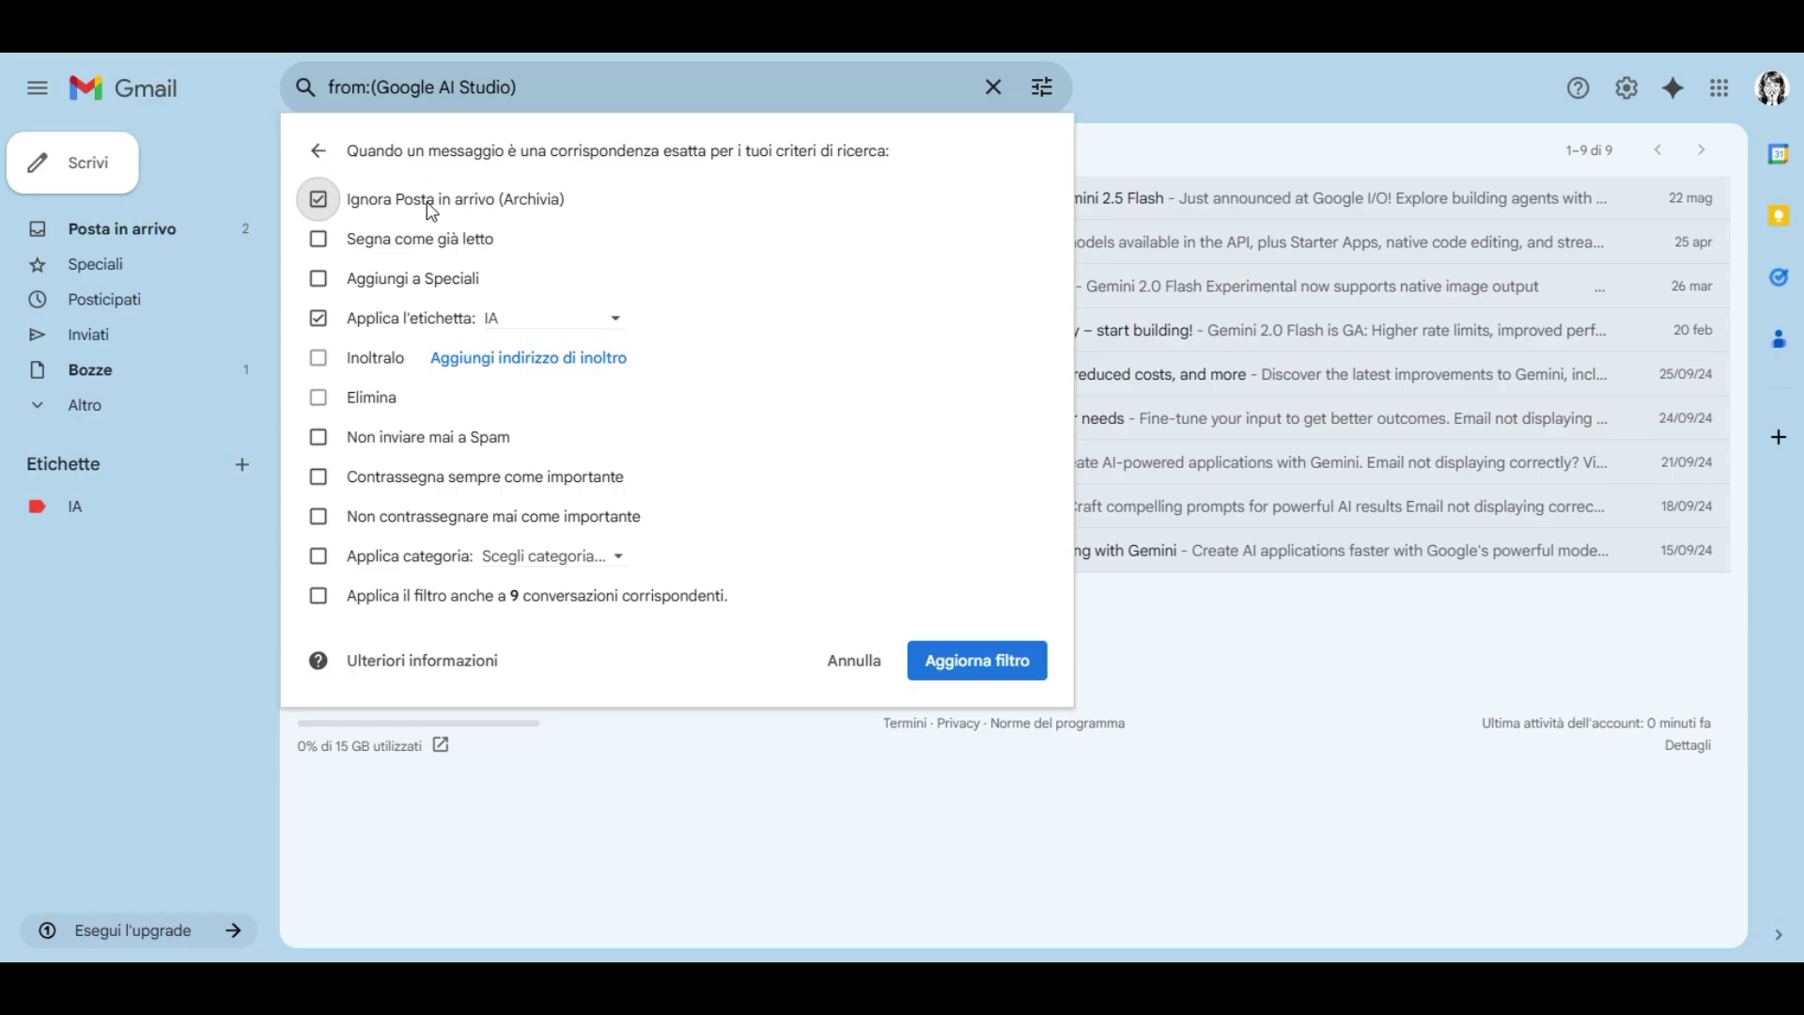
click(987, 669)
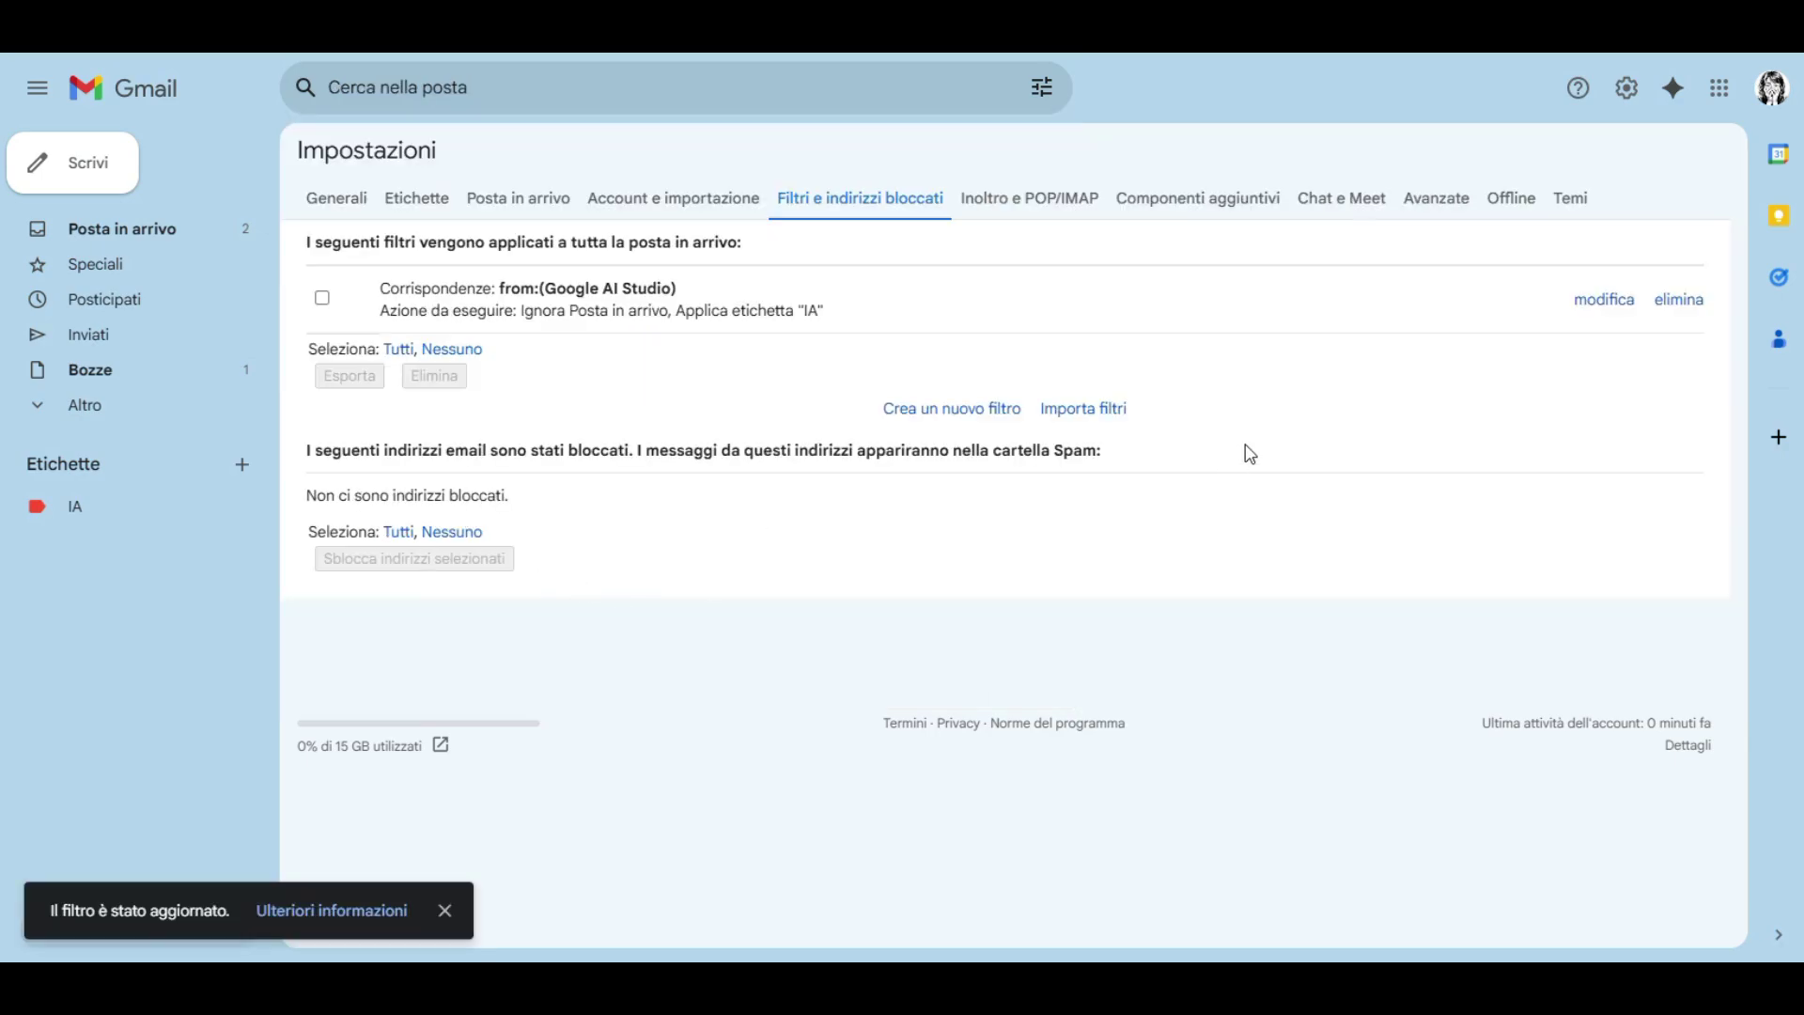
Step: Compare the inbox with the list of messages labelled IA, and return to the inbox
click(106, 243)
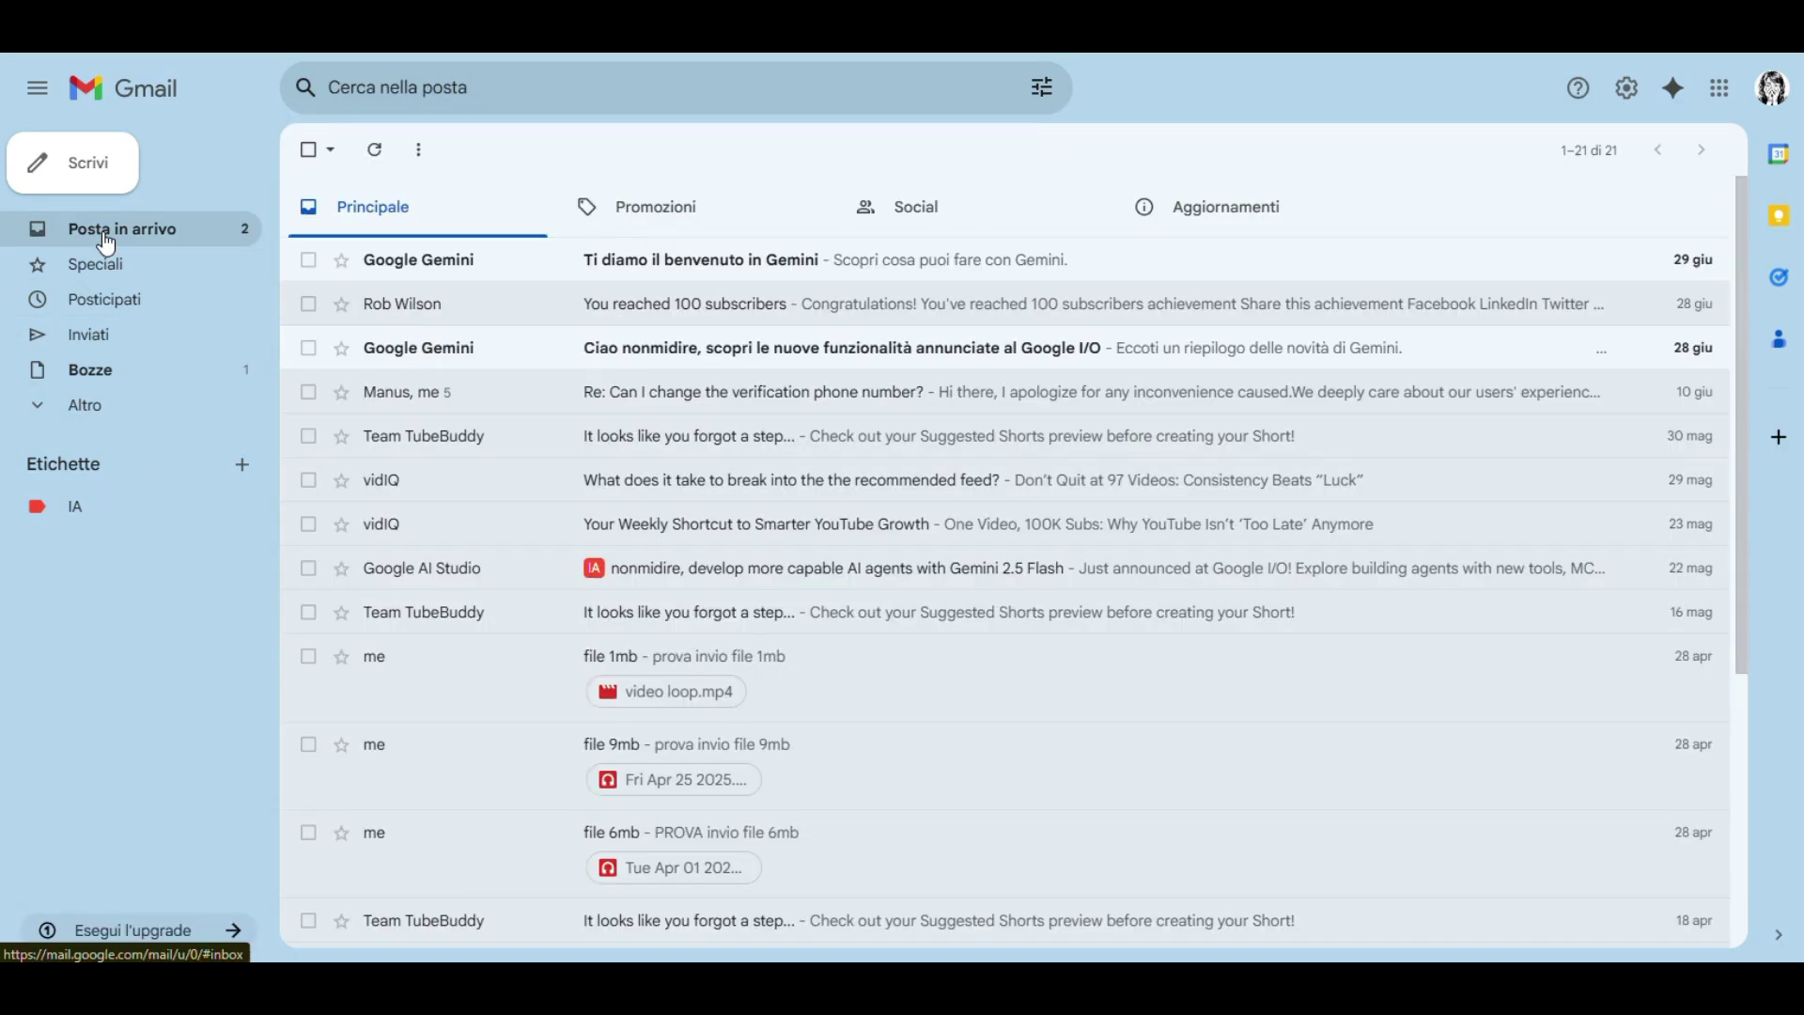
click(97, 513)
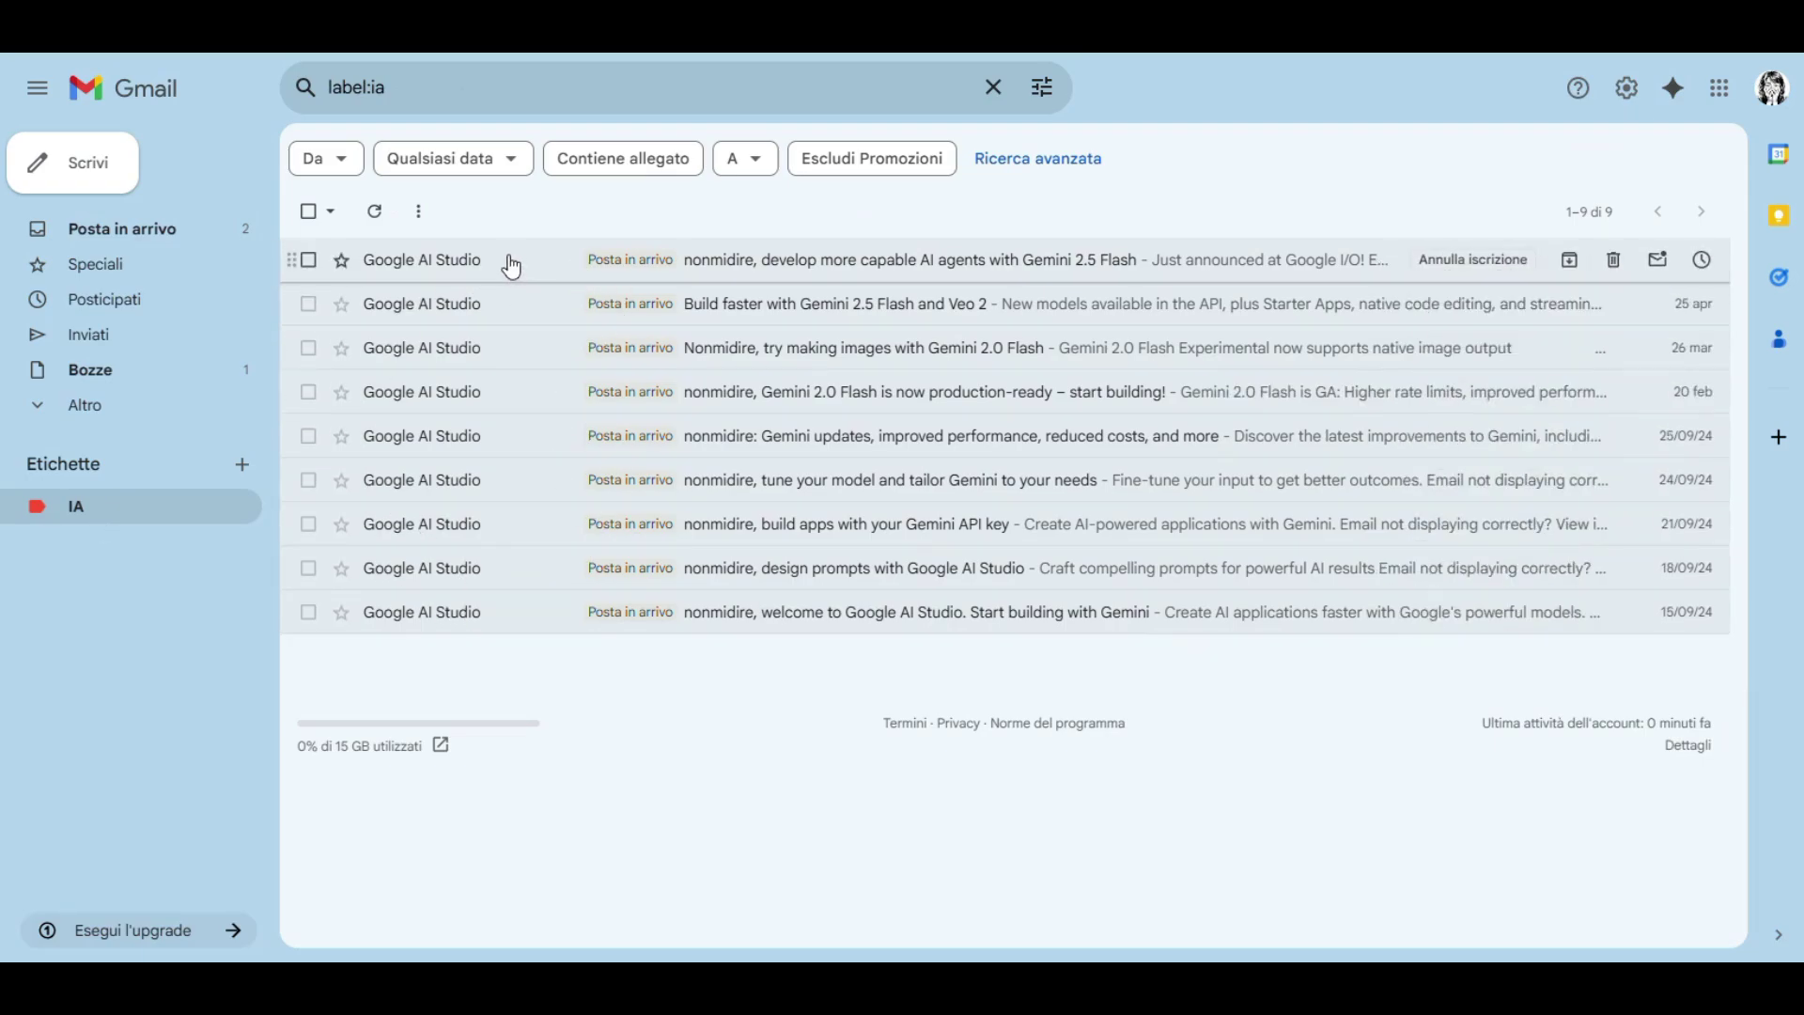
click(117, 233)
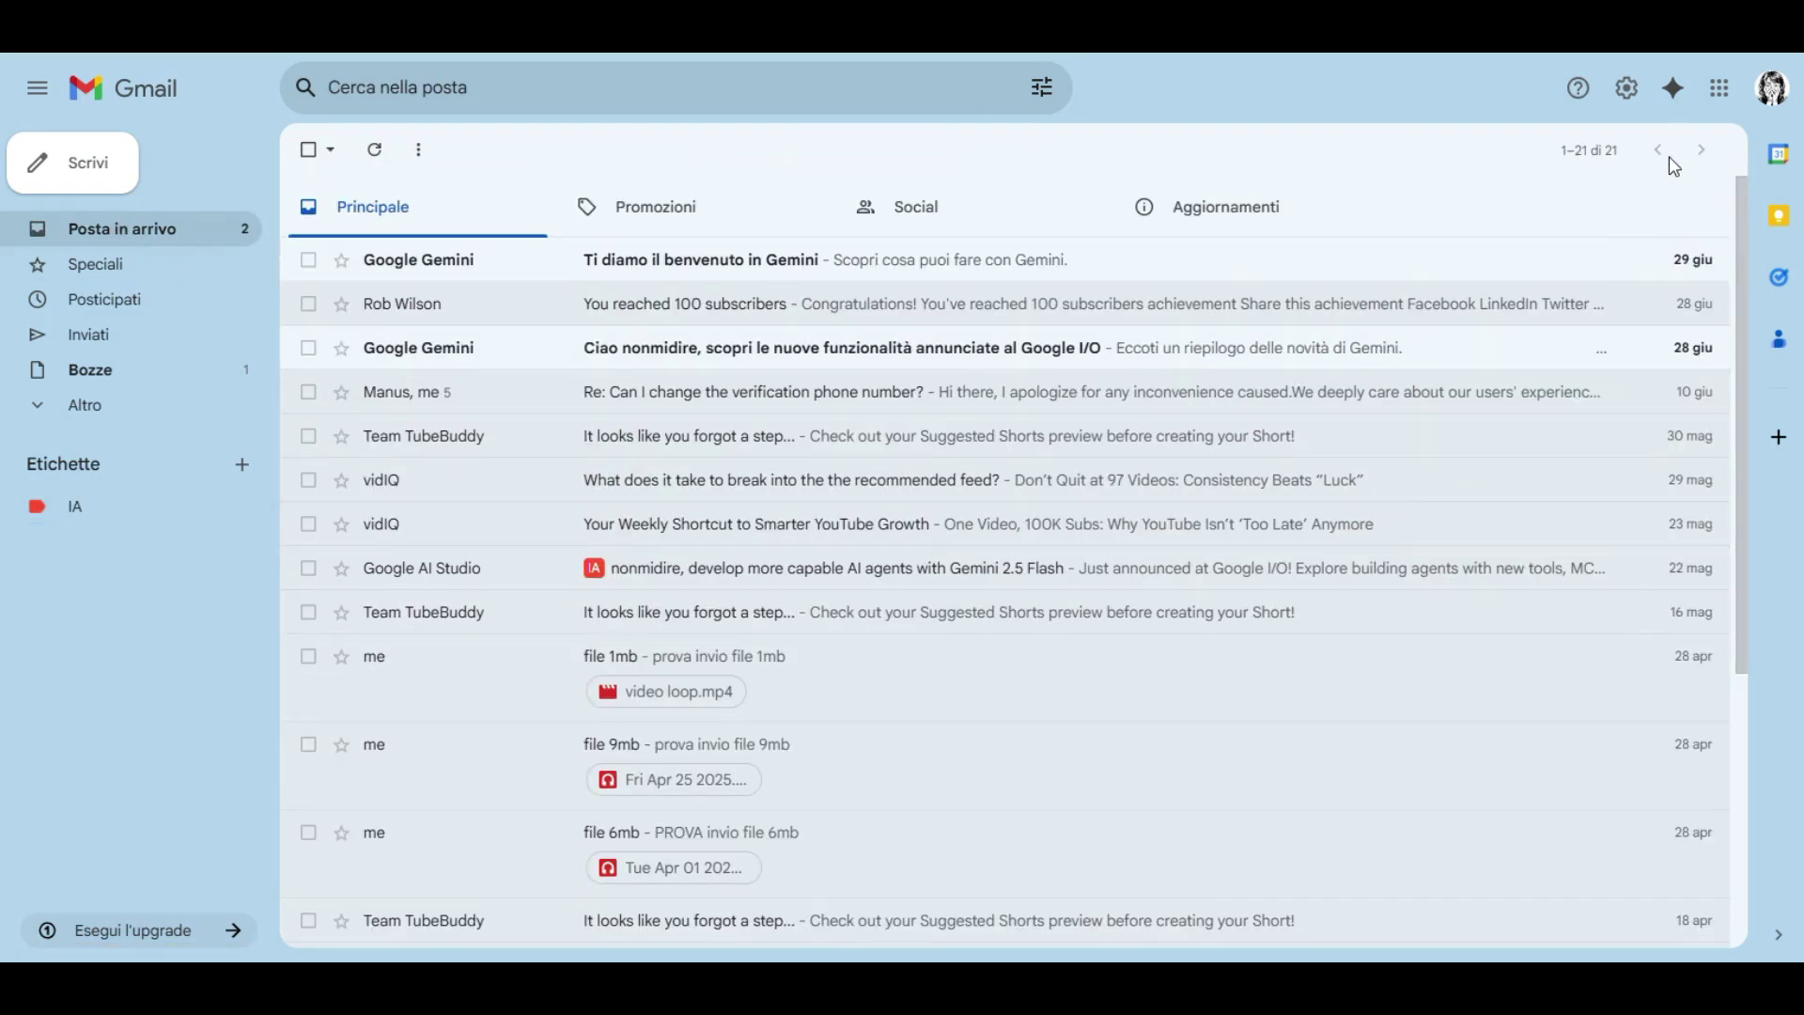
Step: Review the actions set for the Google AI Studio filter in the settings, and leave its editor without changing anything
click(1628, 89)
click(1528, 207)
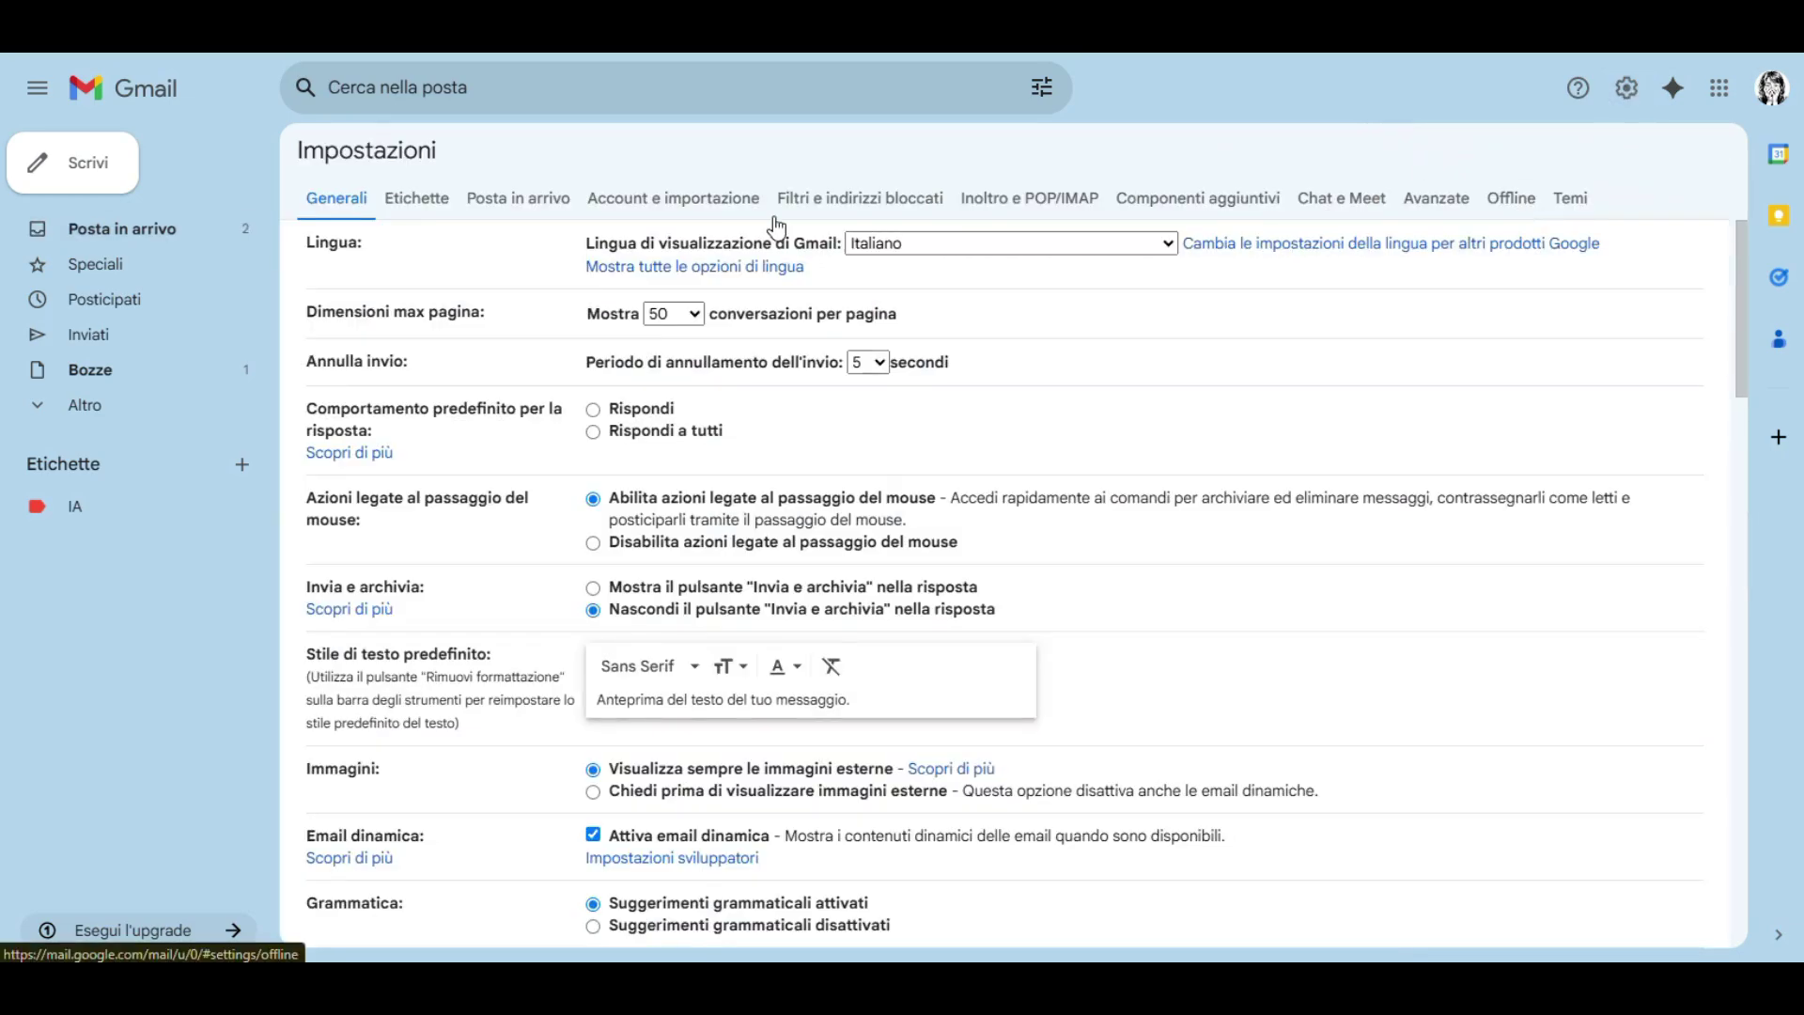
click(848, 201)
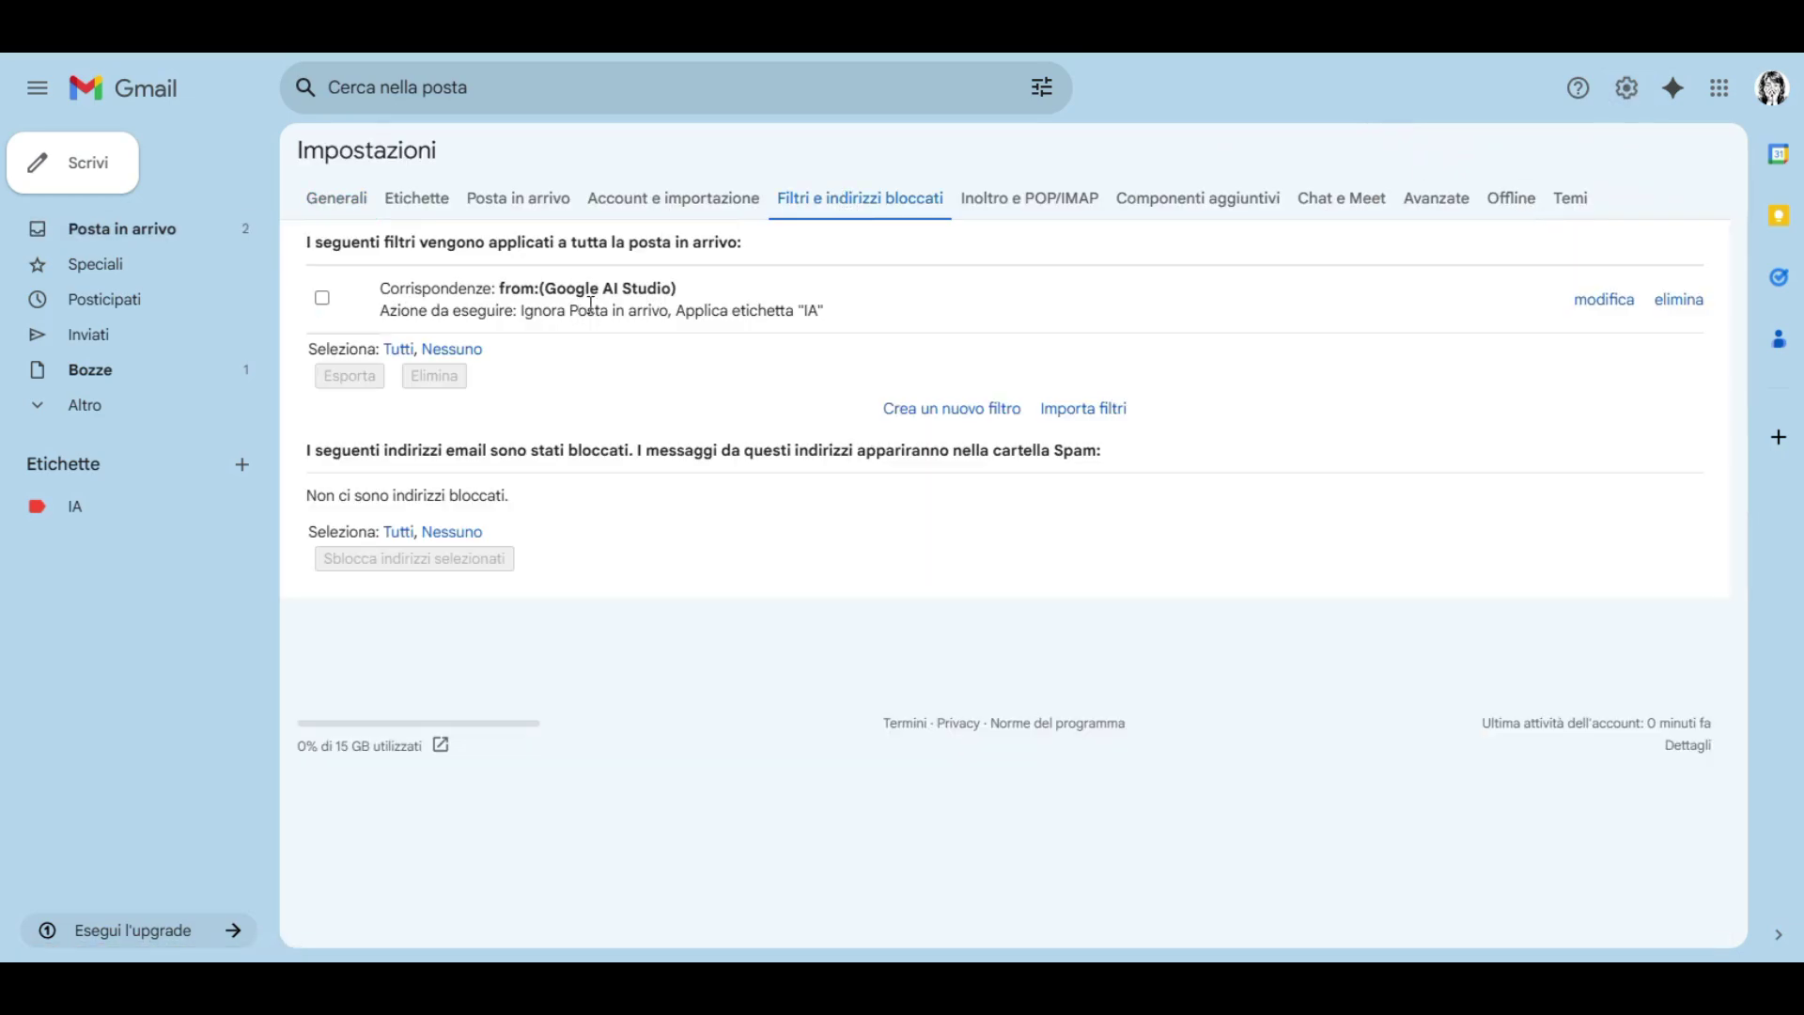
click(1597, 303)
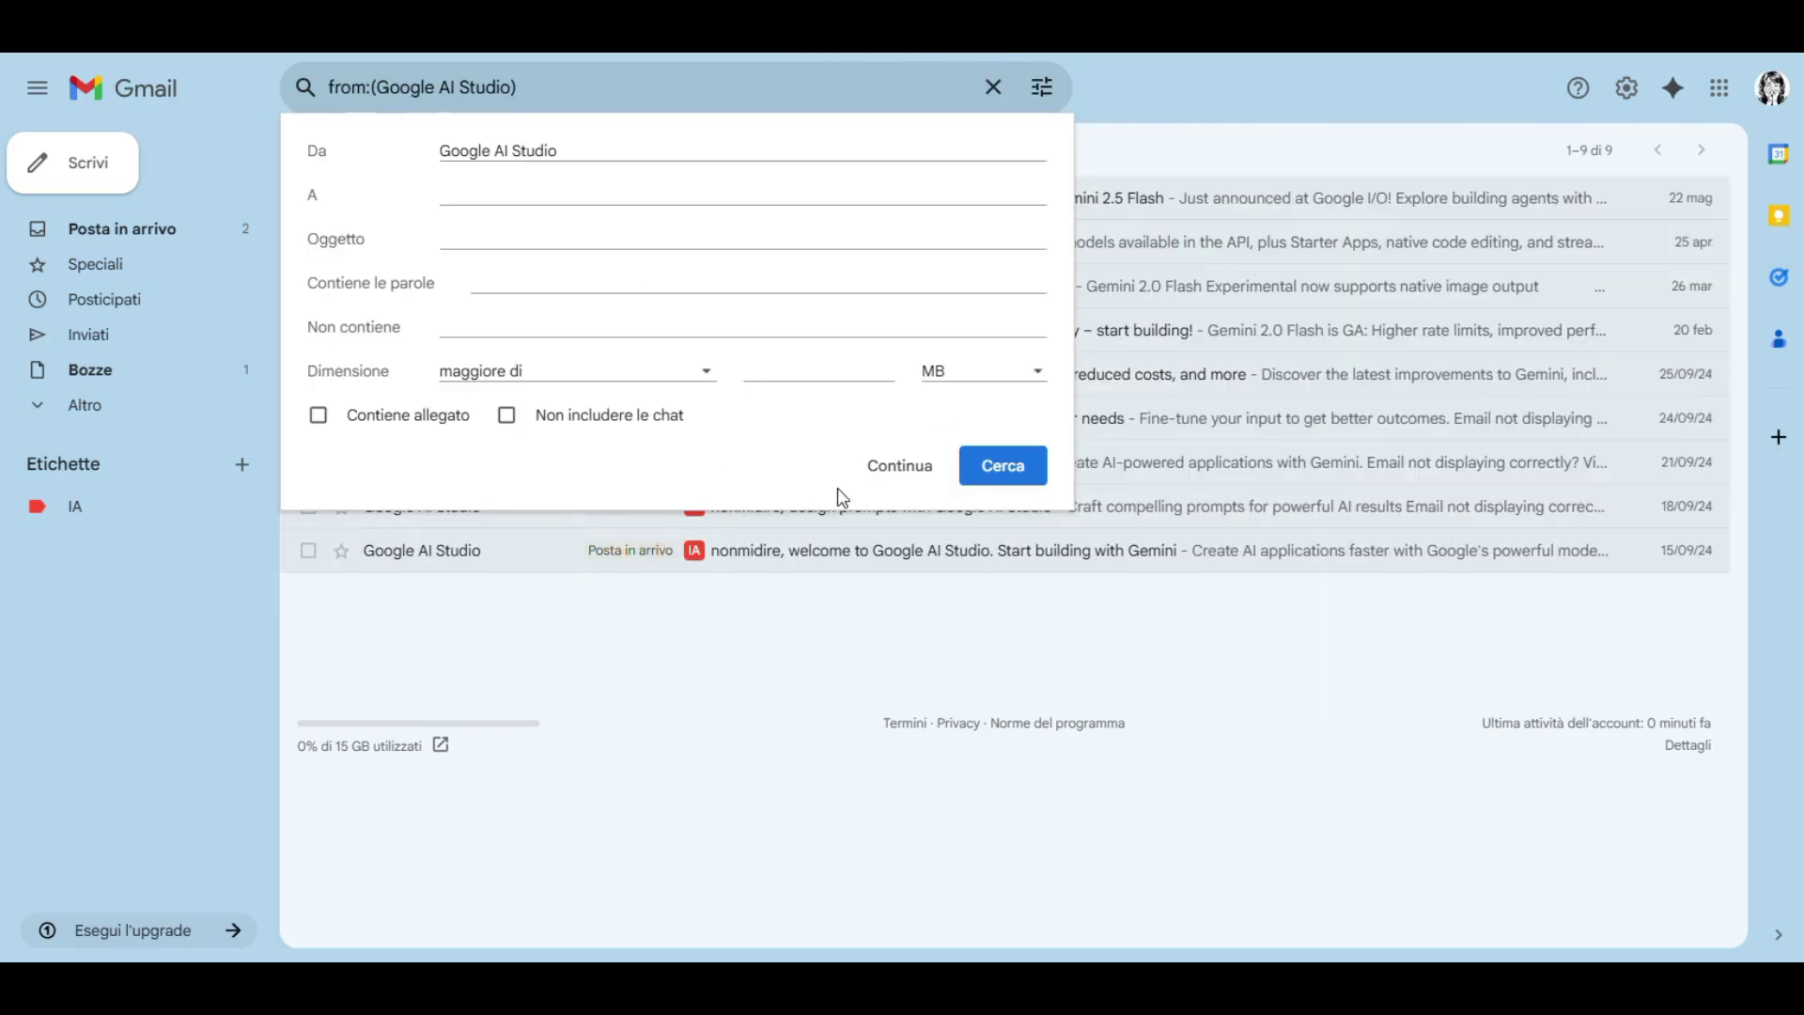
click(865, 485)
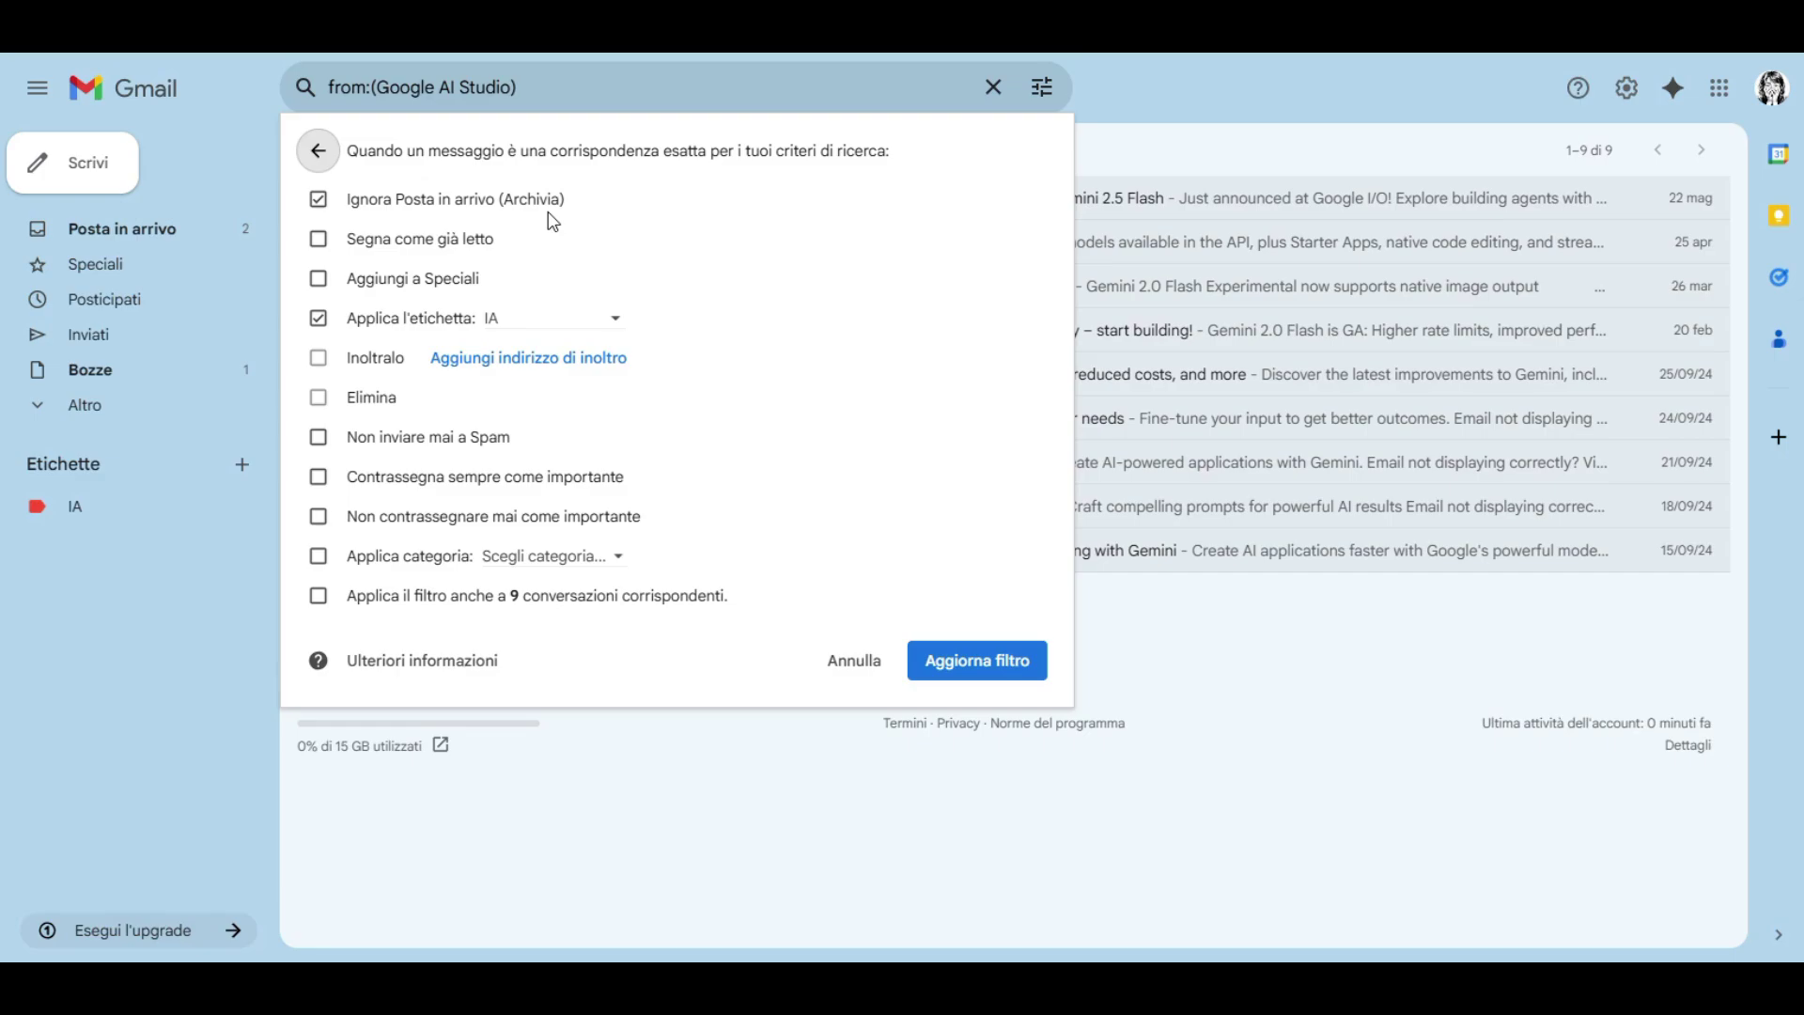
click(860, 669)
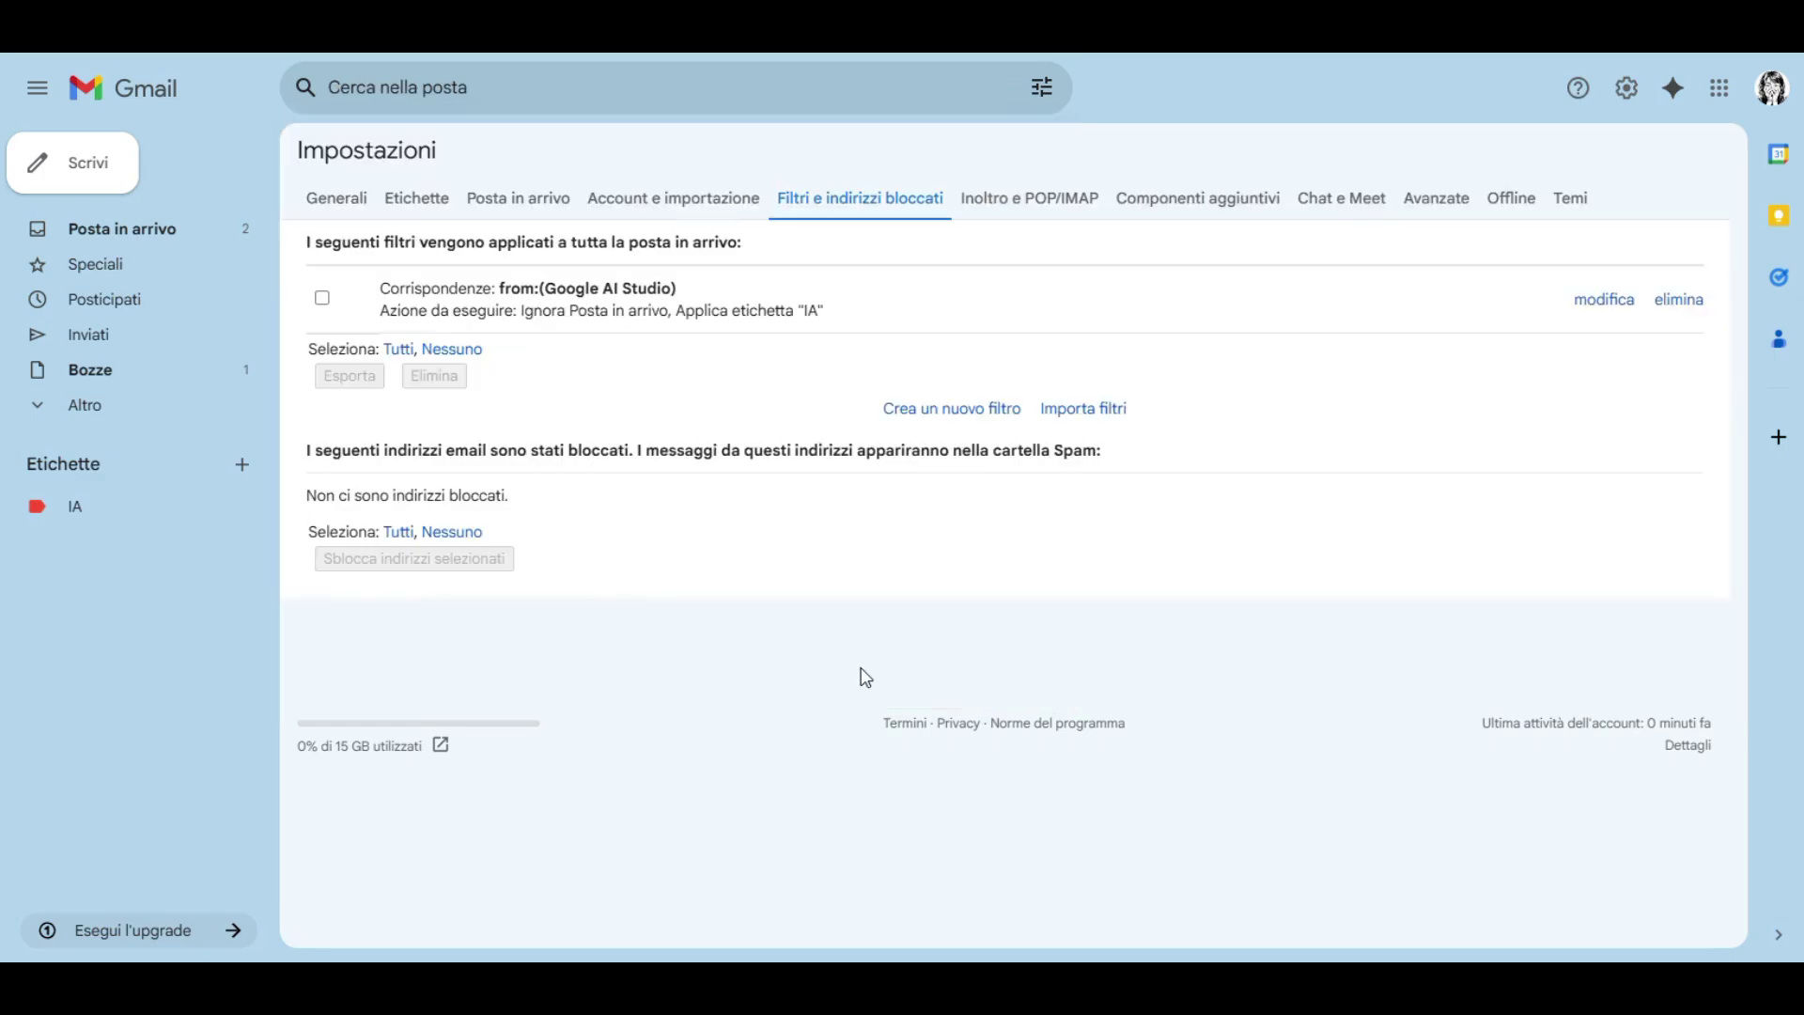
Step: Try selecting all messages under the IA label, clear the selection, and return to the inbox
click(101, 519)
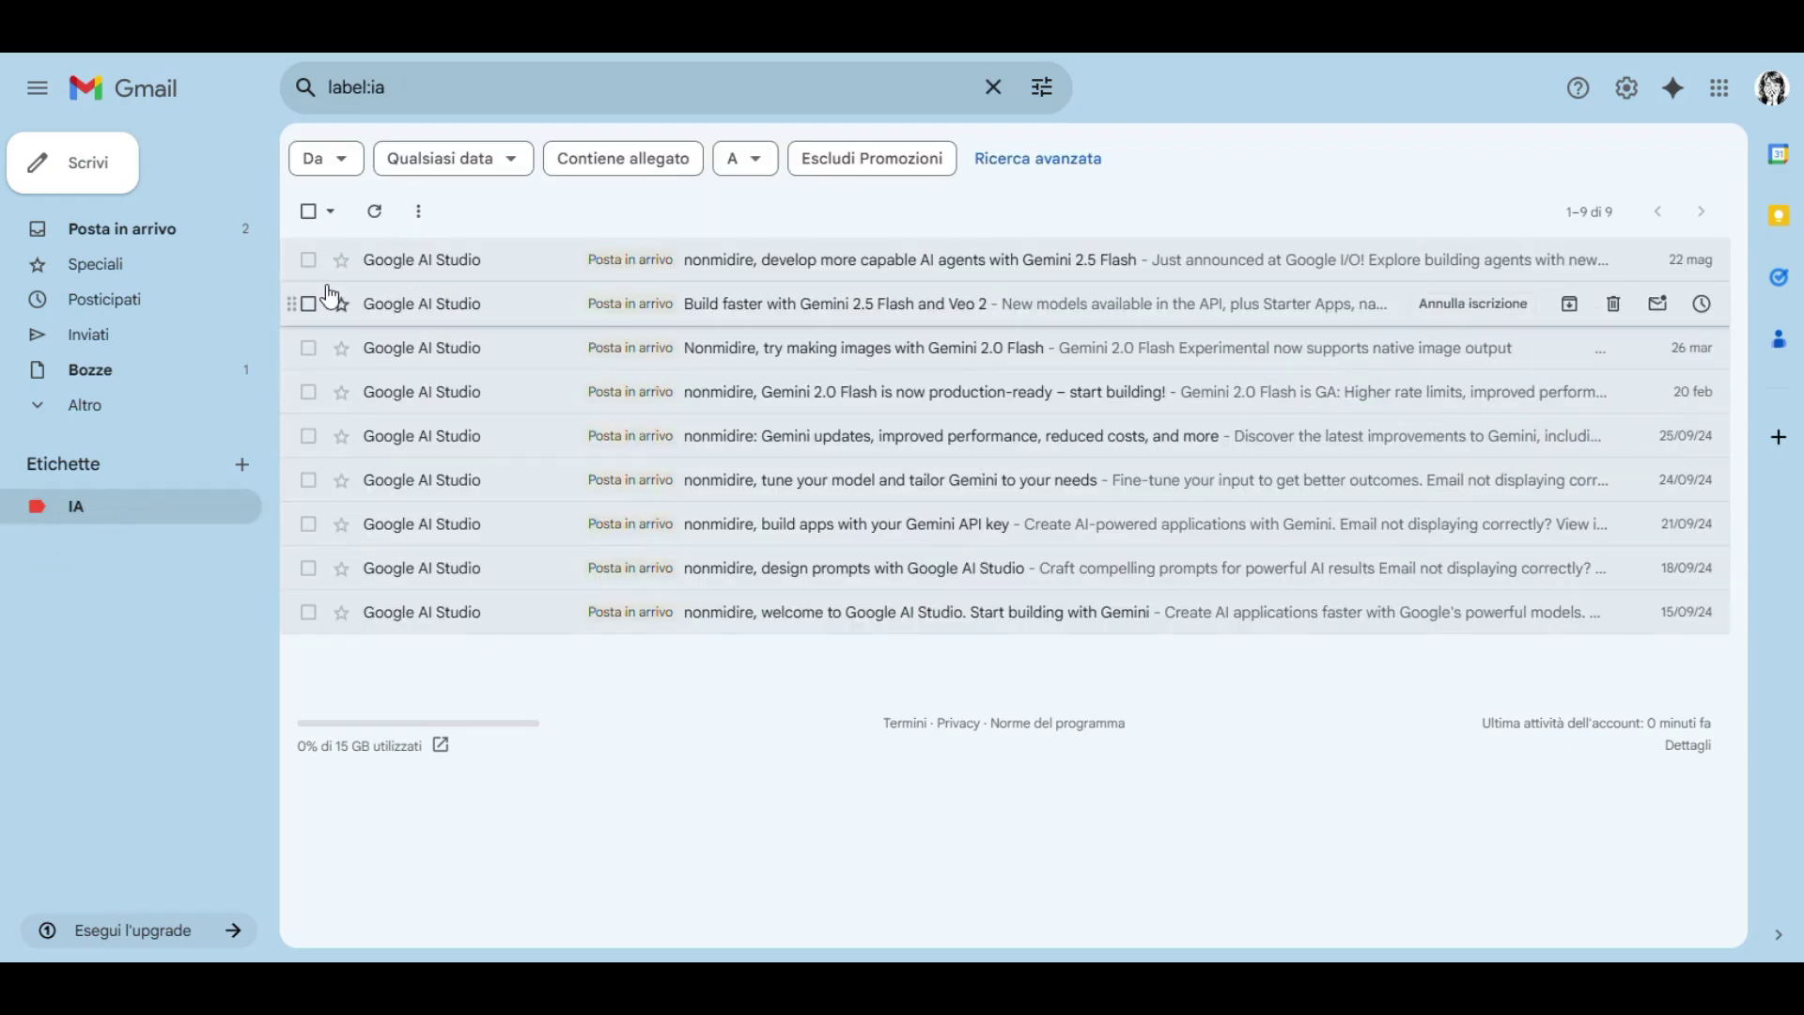
click(309, 212)
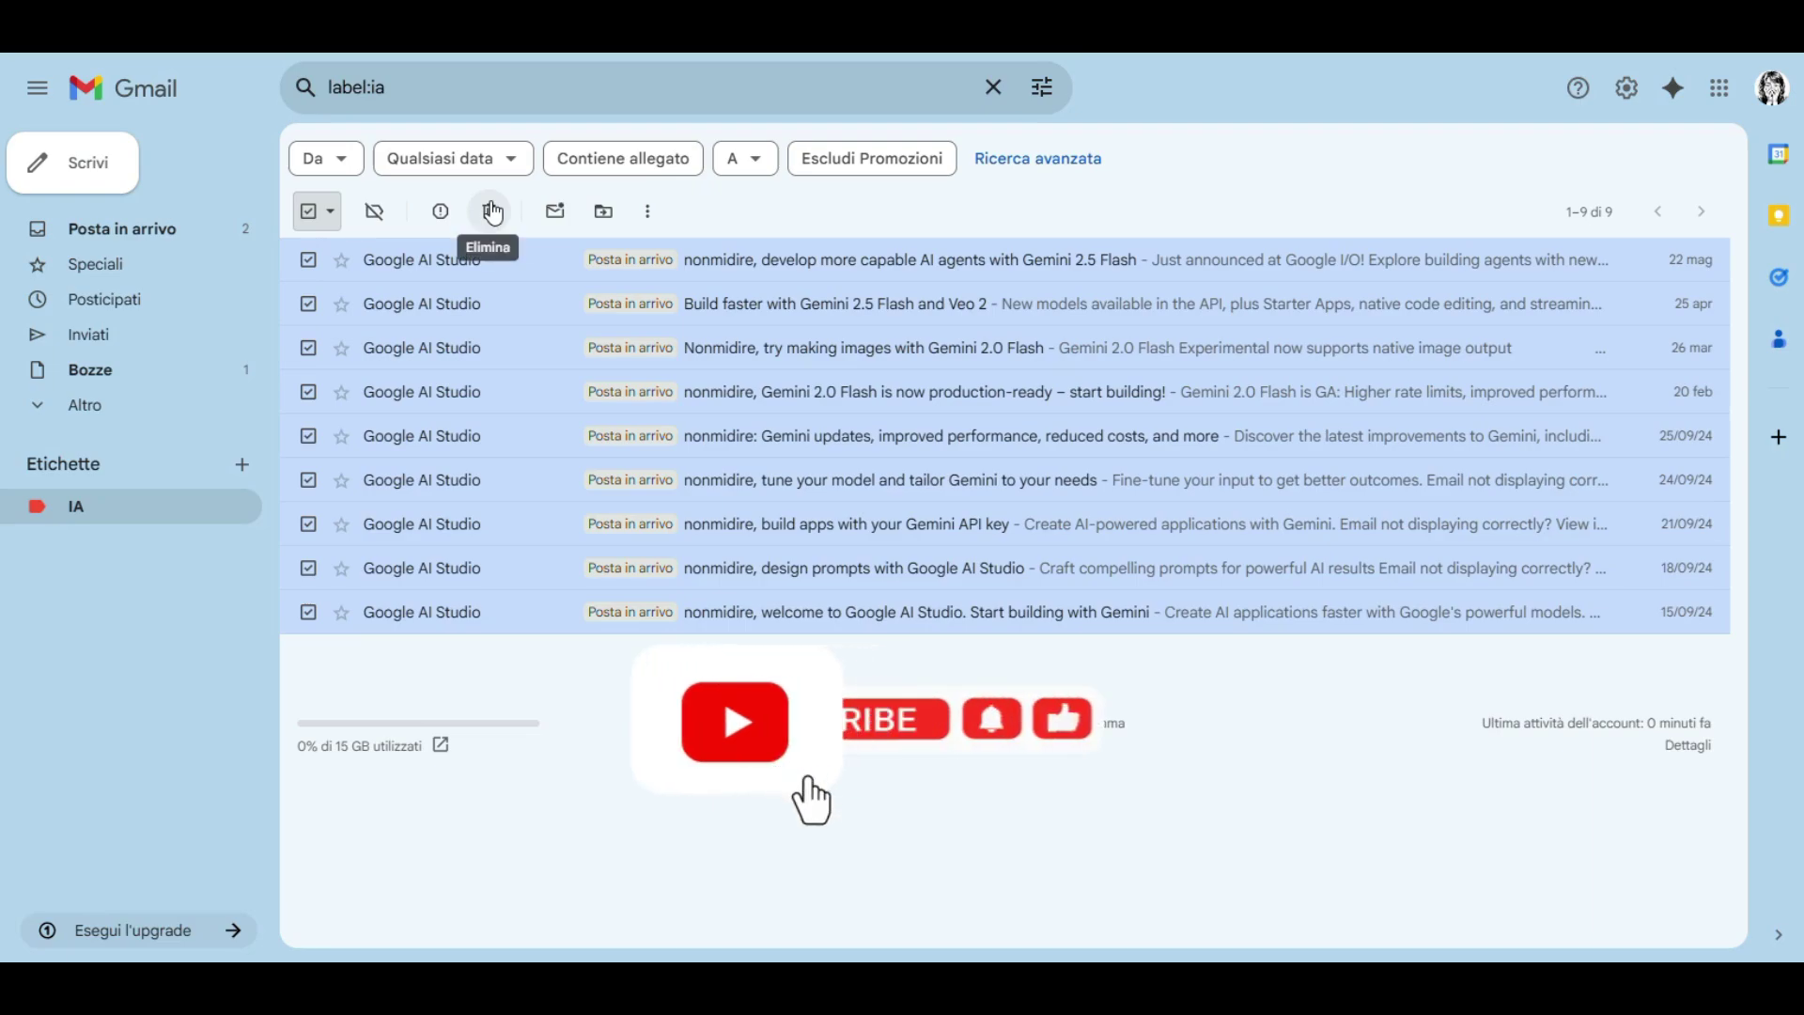
click(311, 212)
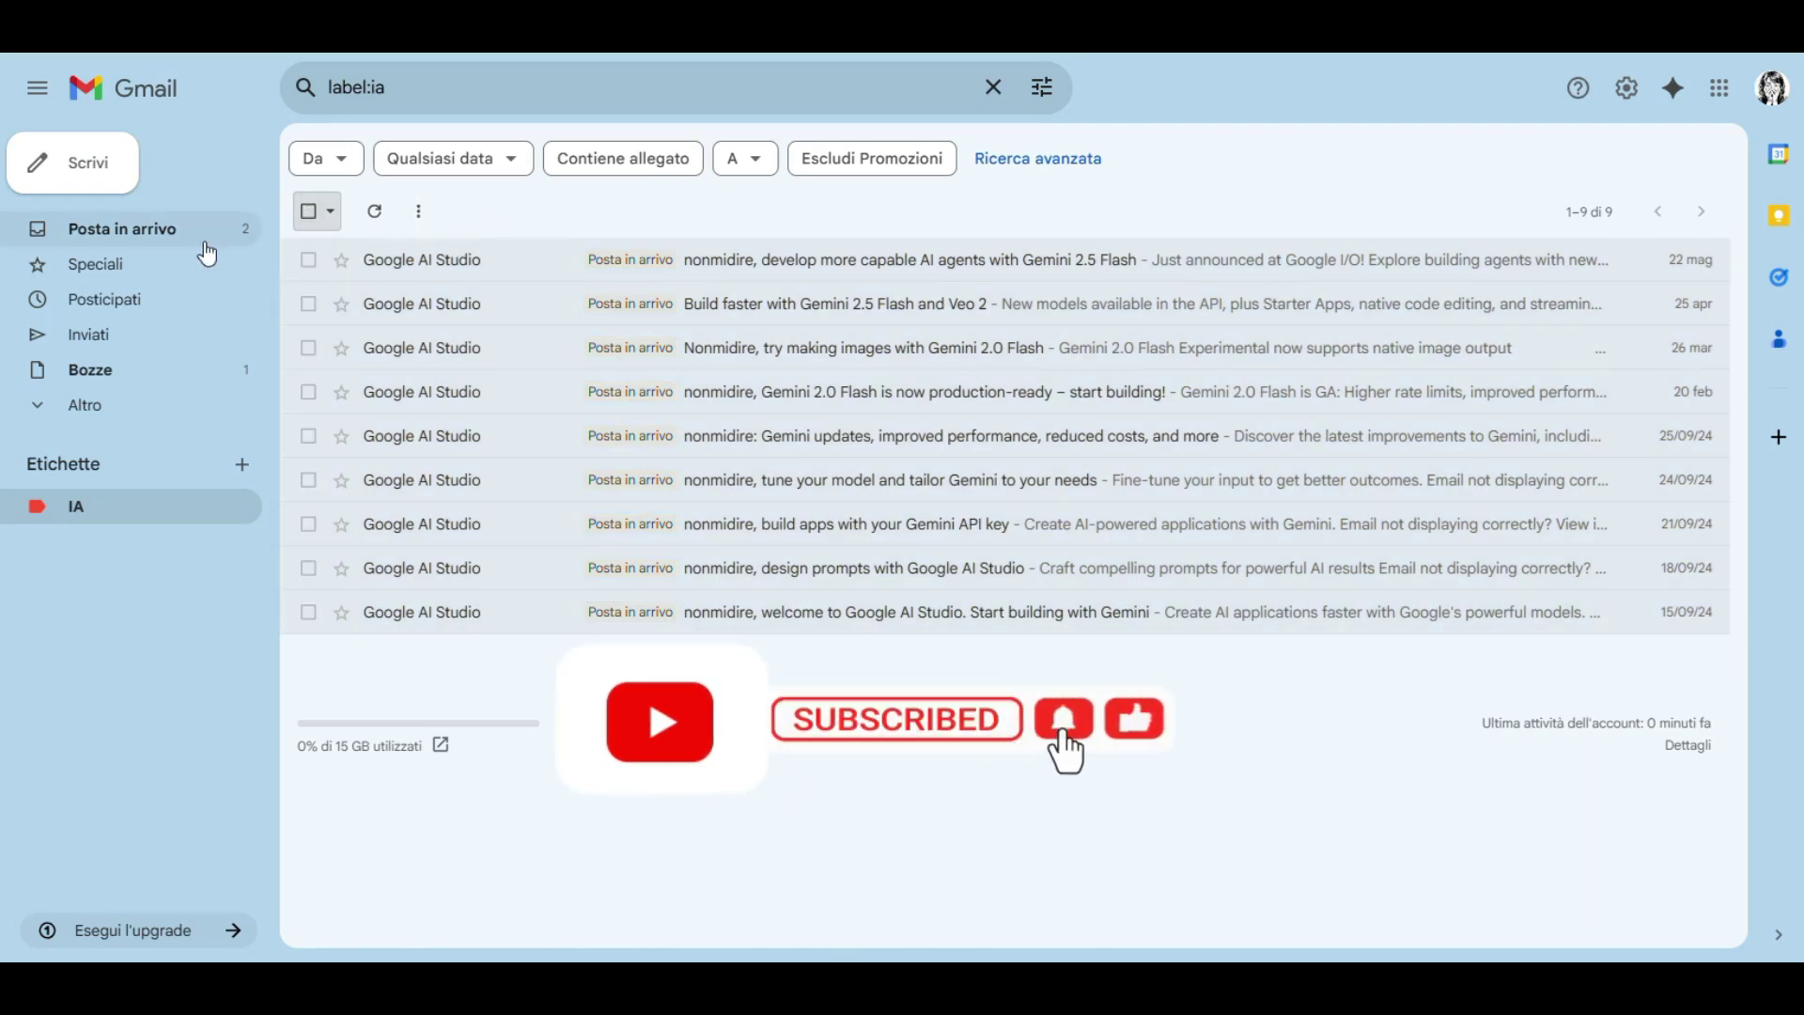
click(140, 247)
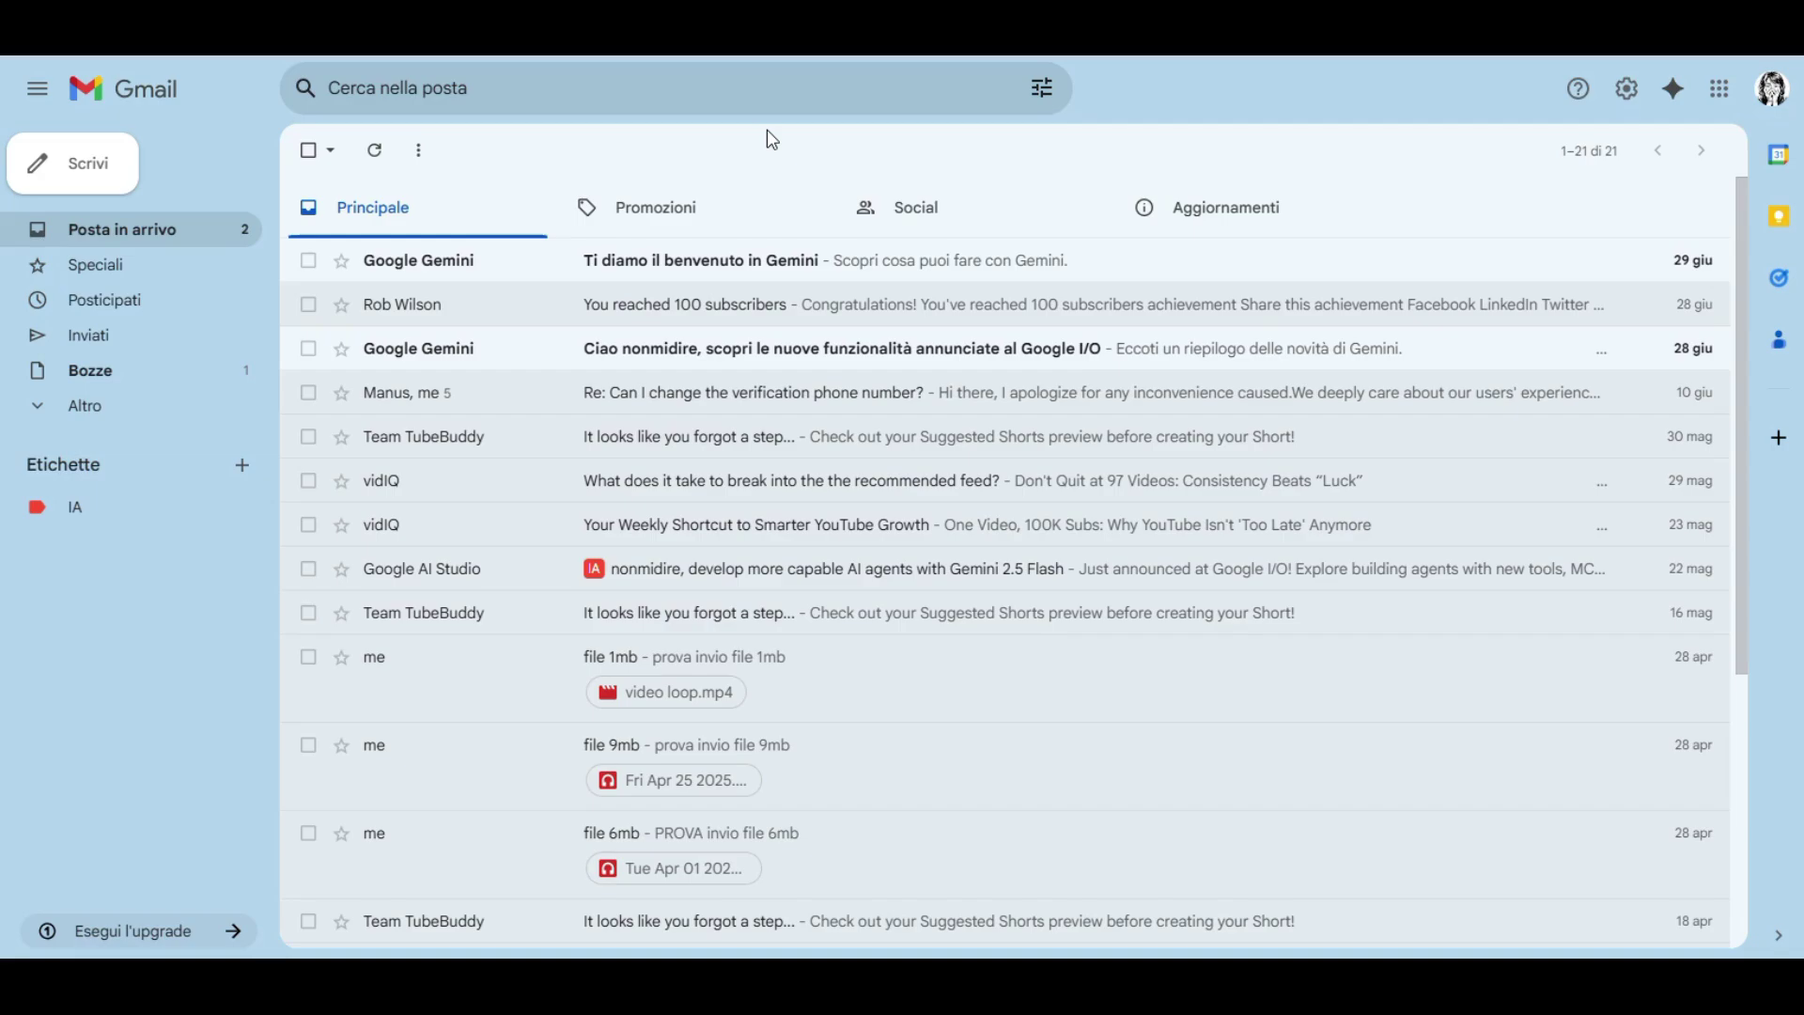
Step: Archive the inbox message "You reached 100 subscribers" and expand the full list of mail folders
click(310, 307)
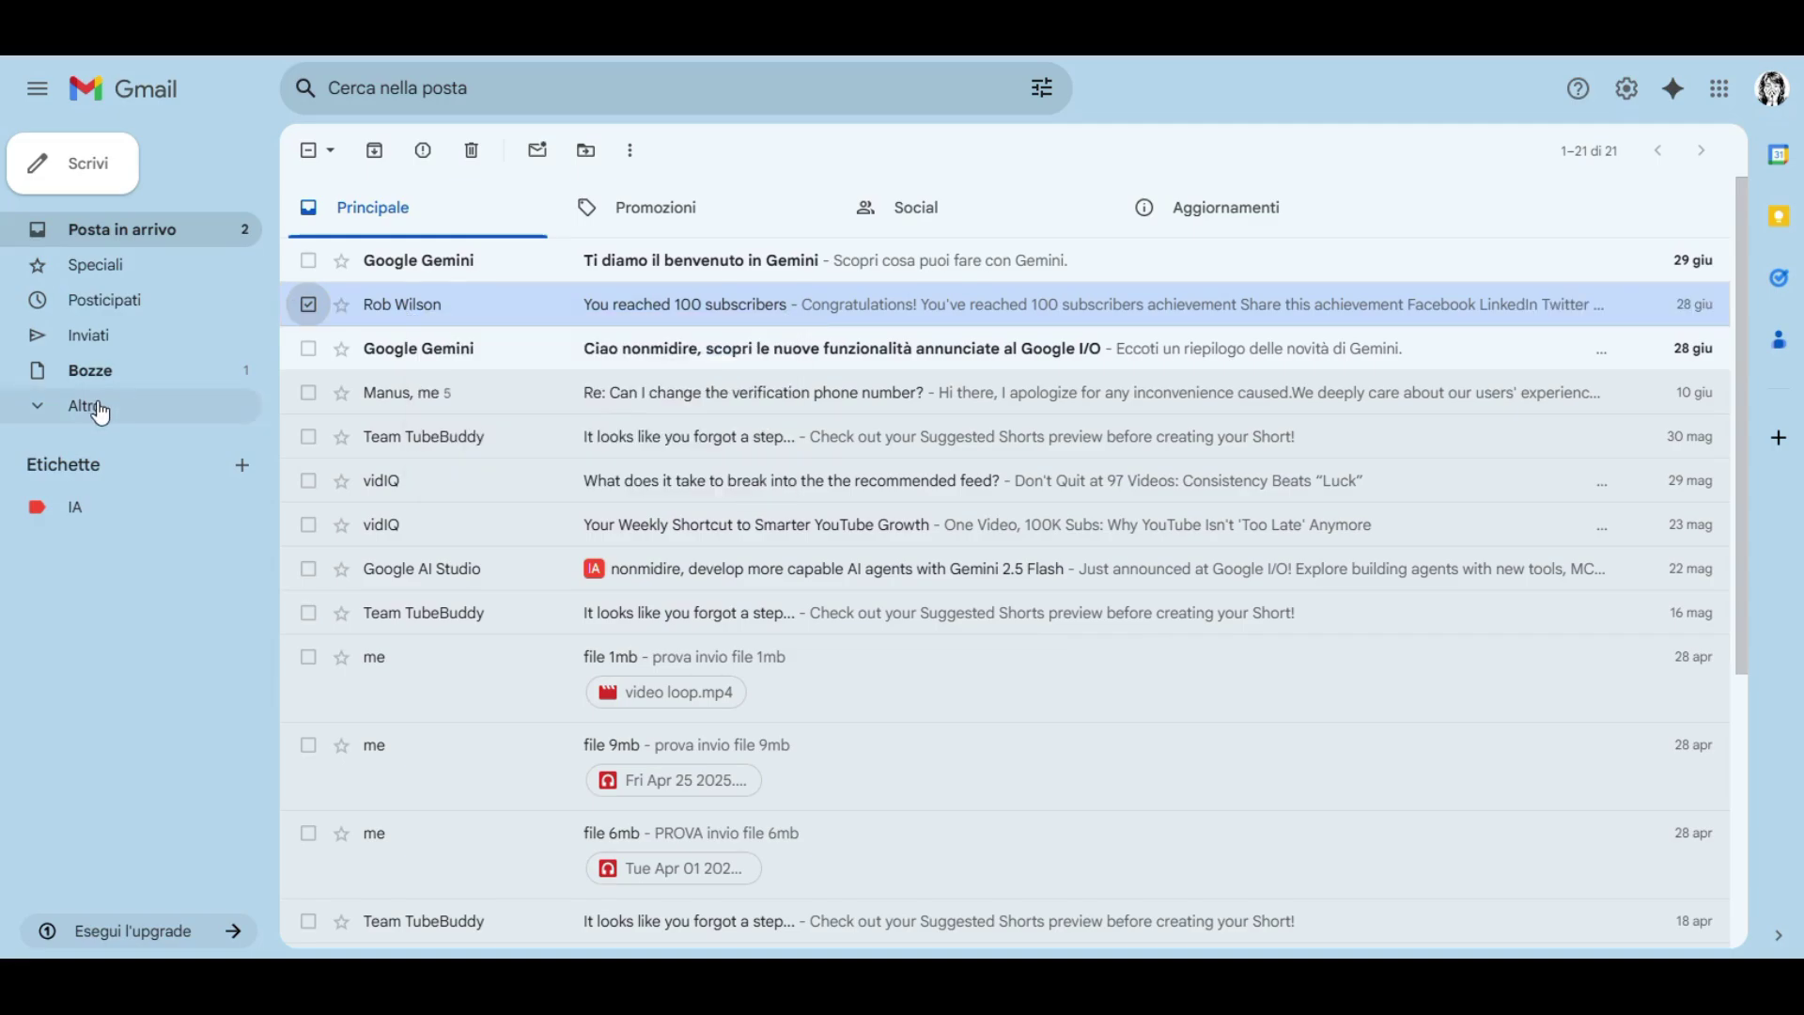
mouse_move(410, 316)
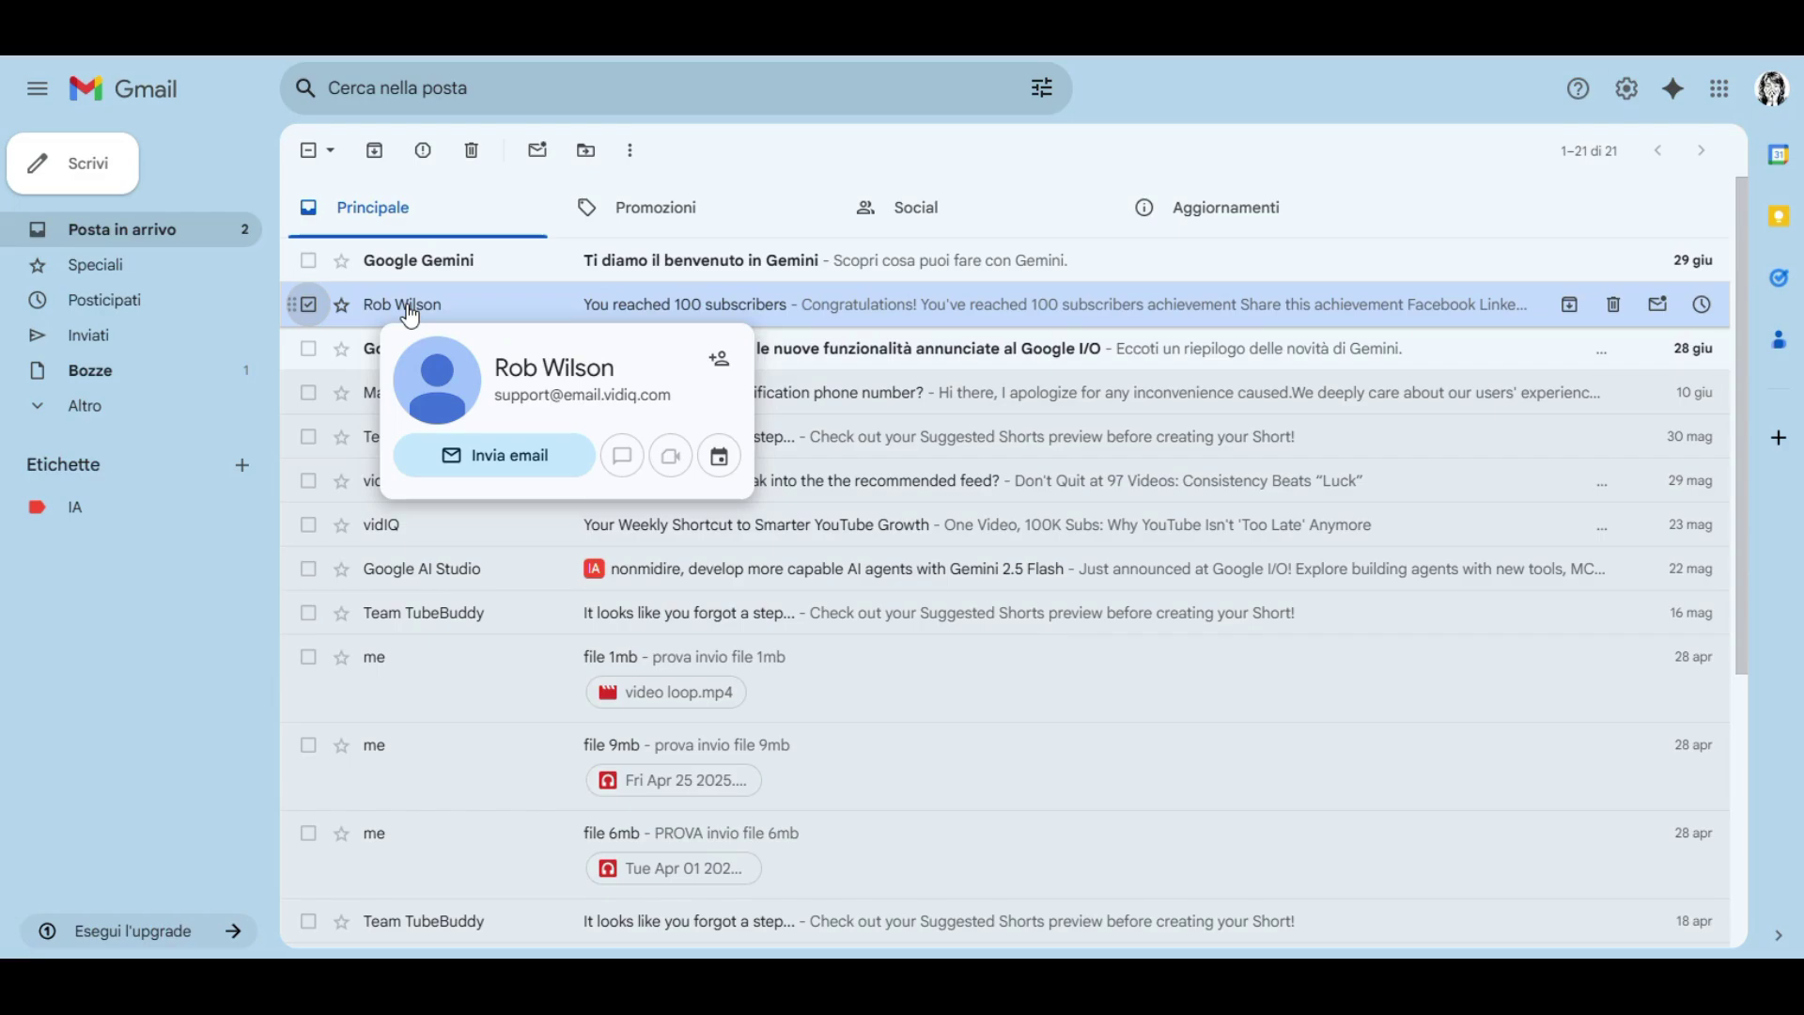
click(42, 422)
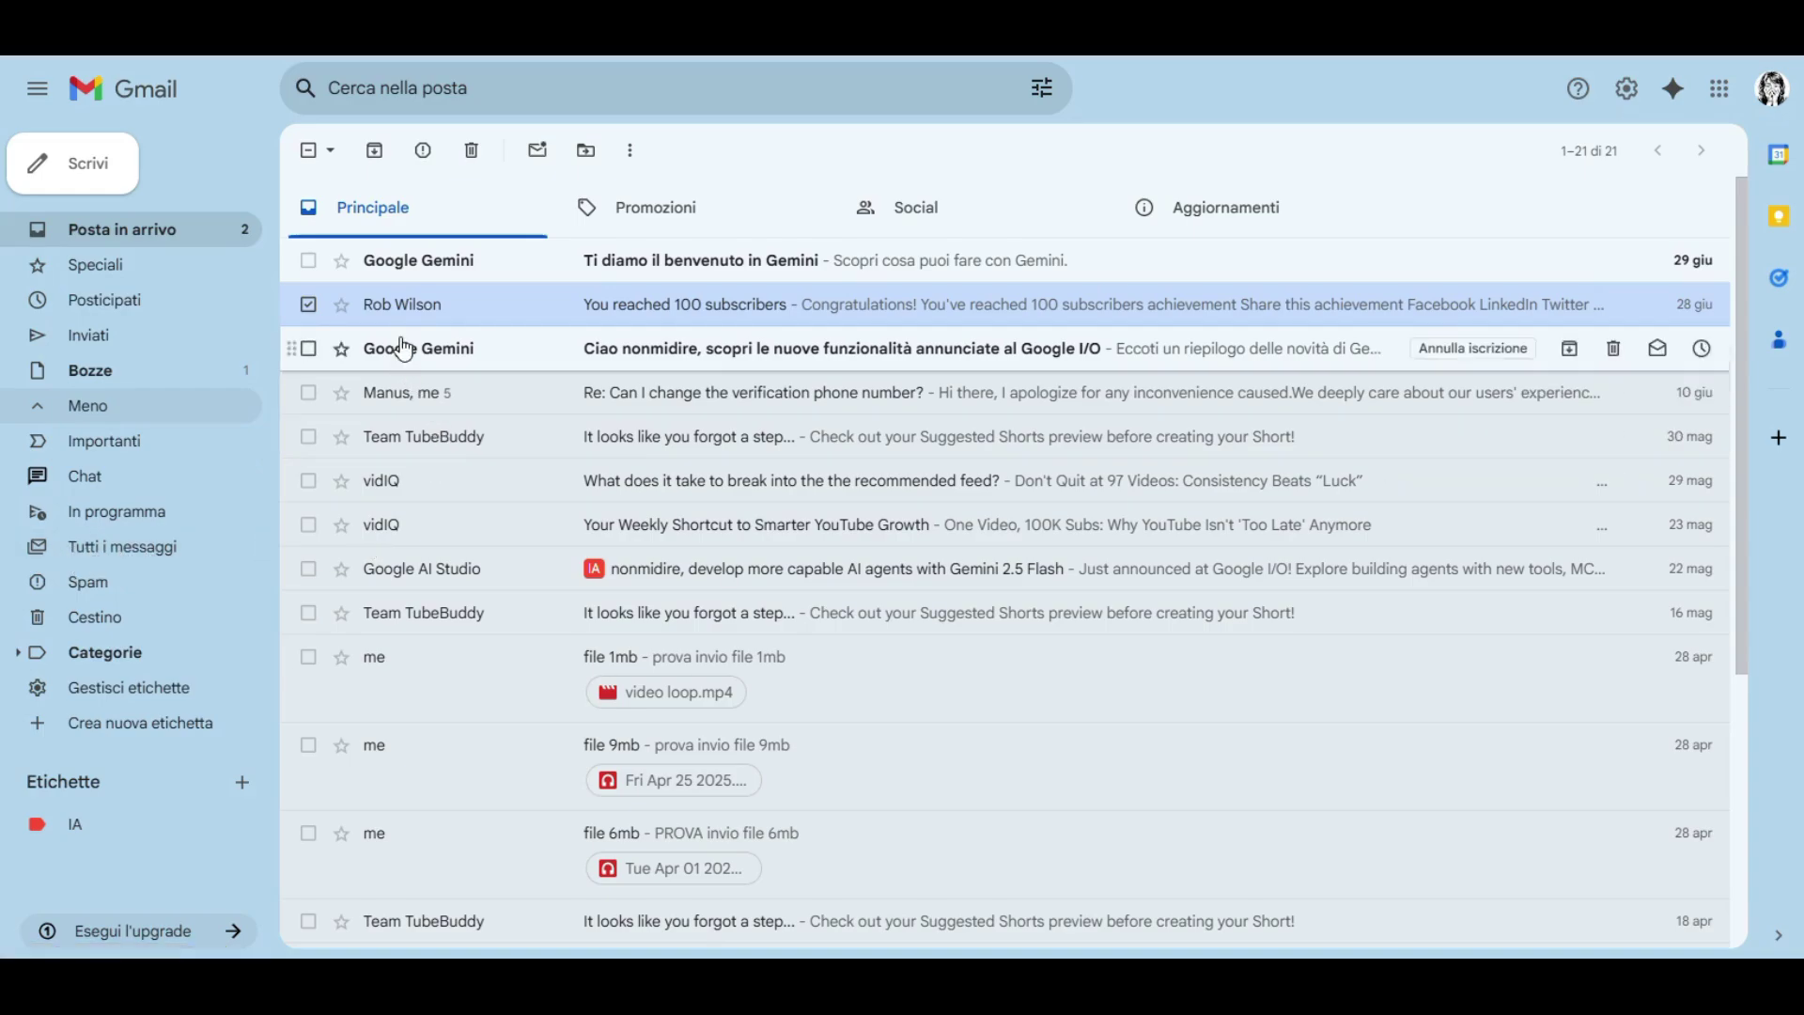
click(376, 152)
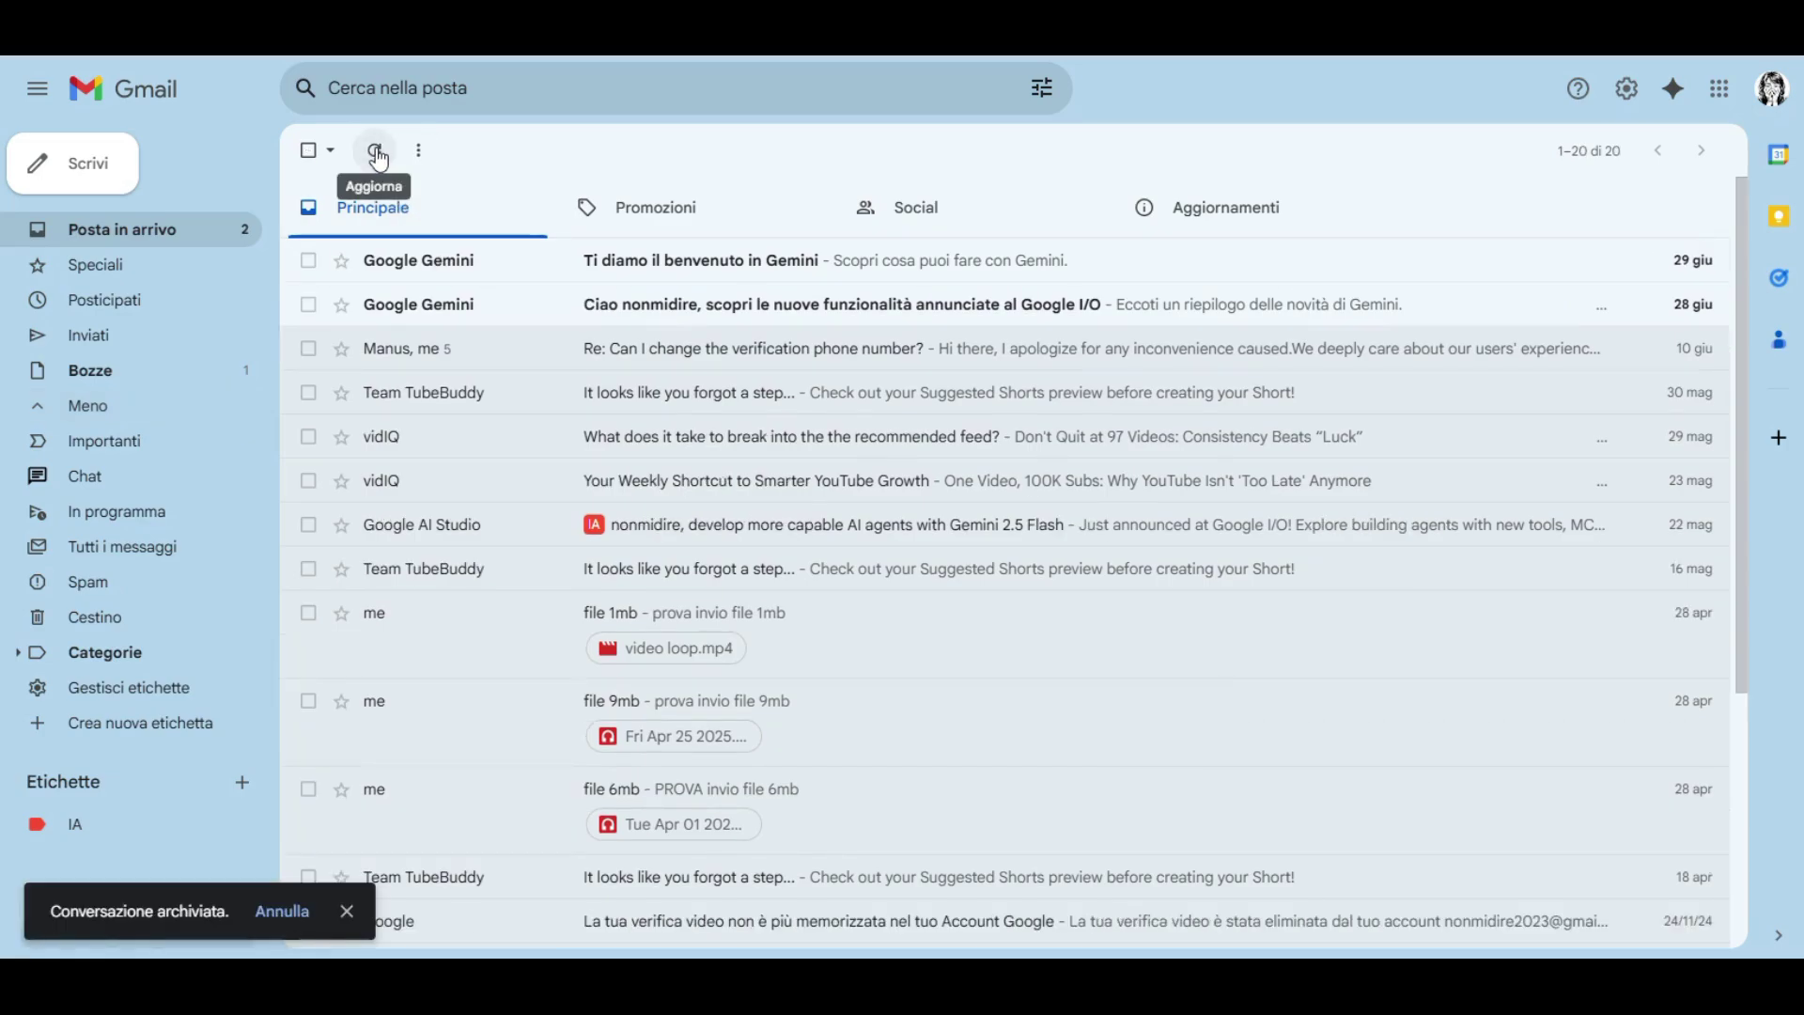
Step: Move the archived message "You reached 100 subscribers" from all mail back to the inbox, and return to the inbox
click(112, 548)
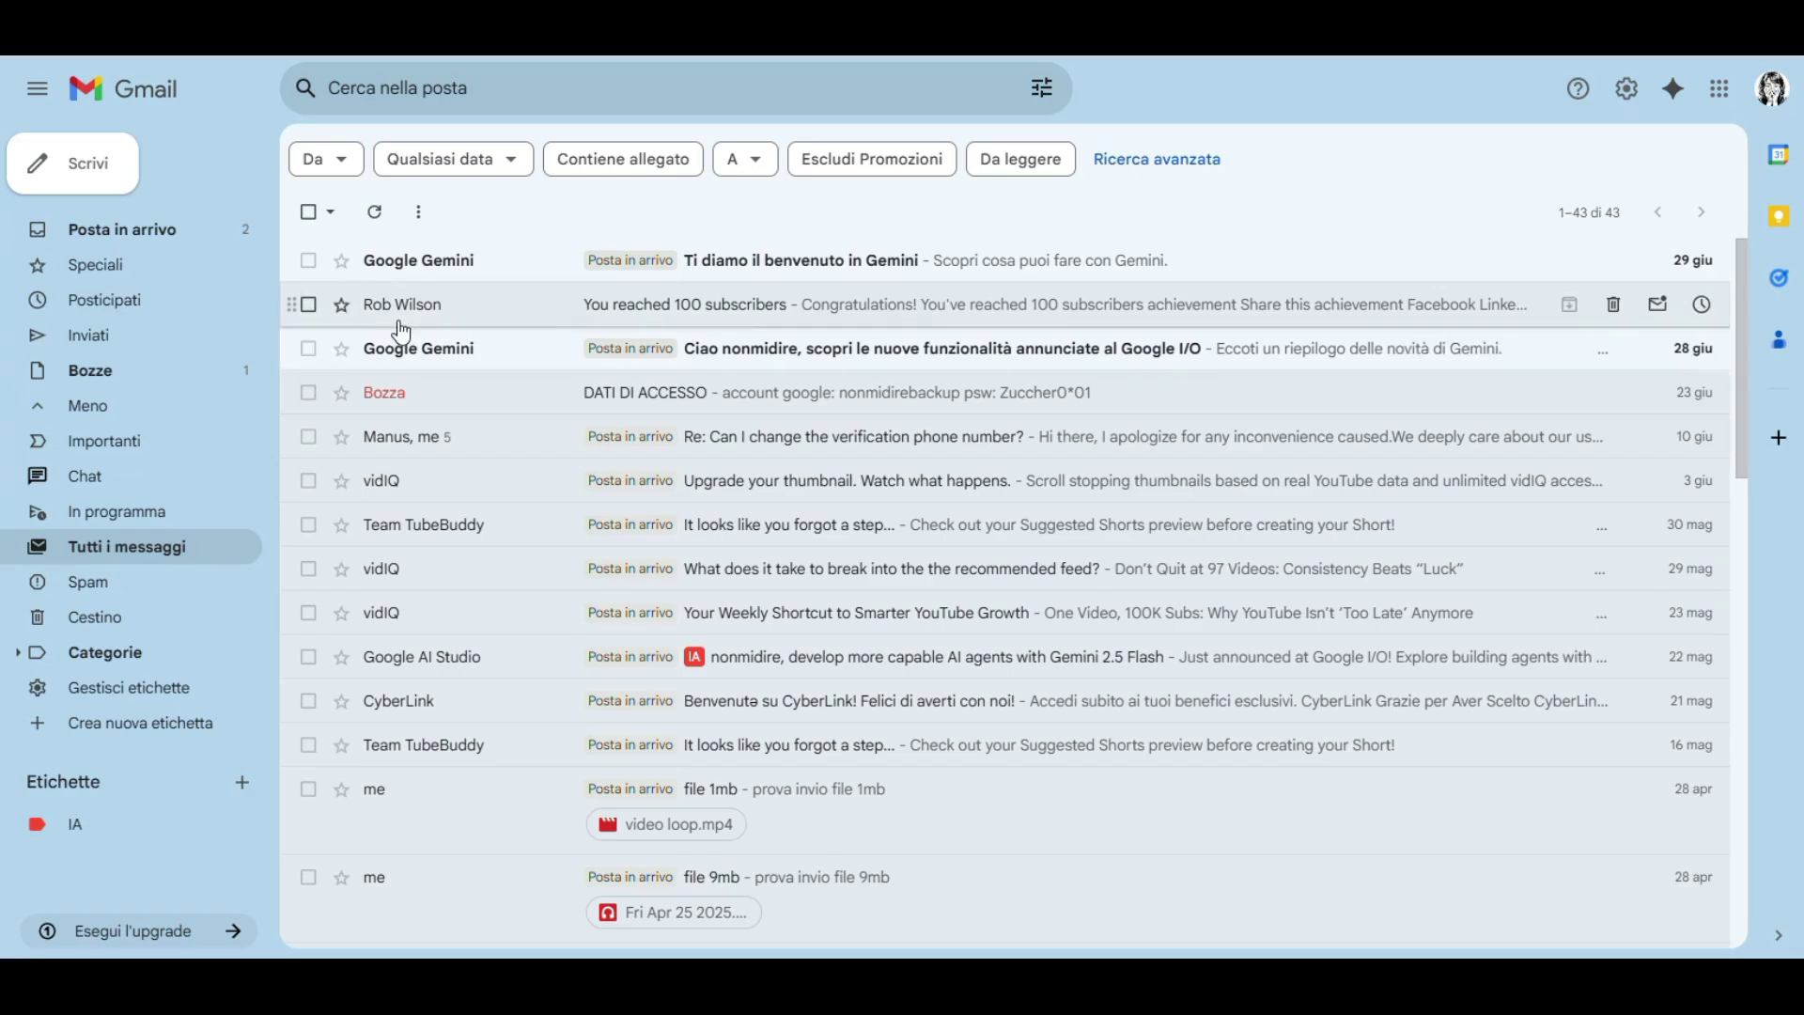
click(309, 304)
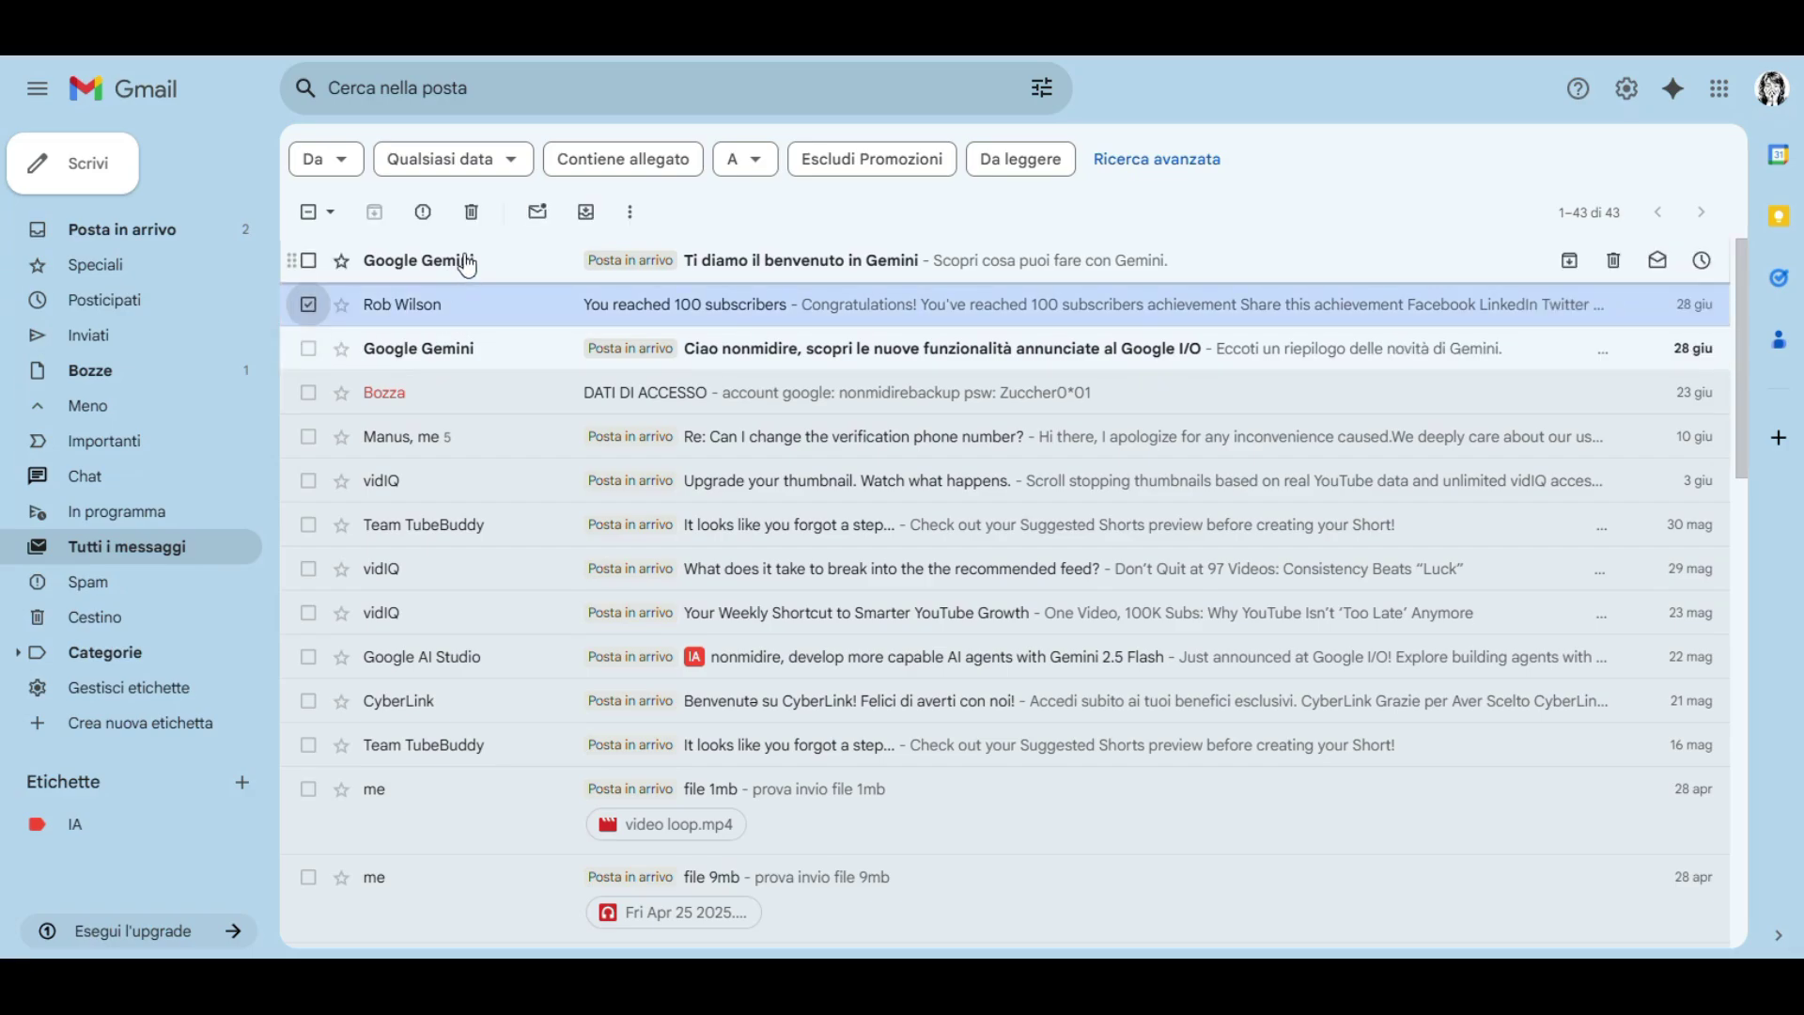
click(587, 213)
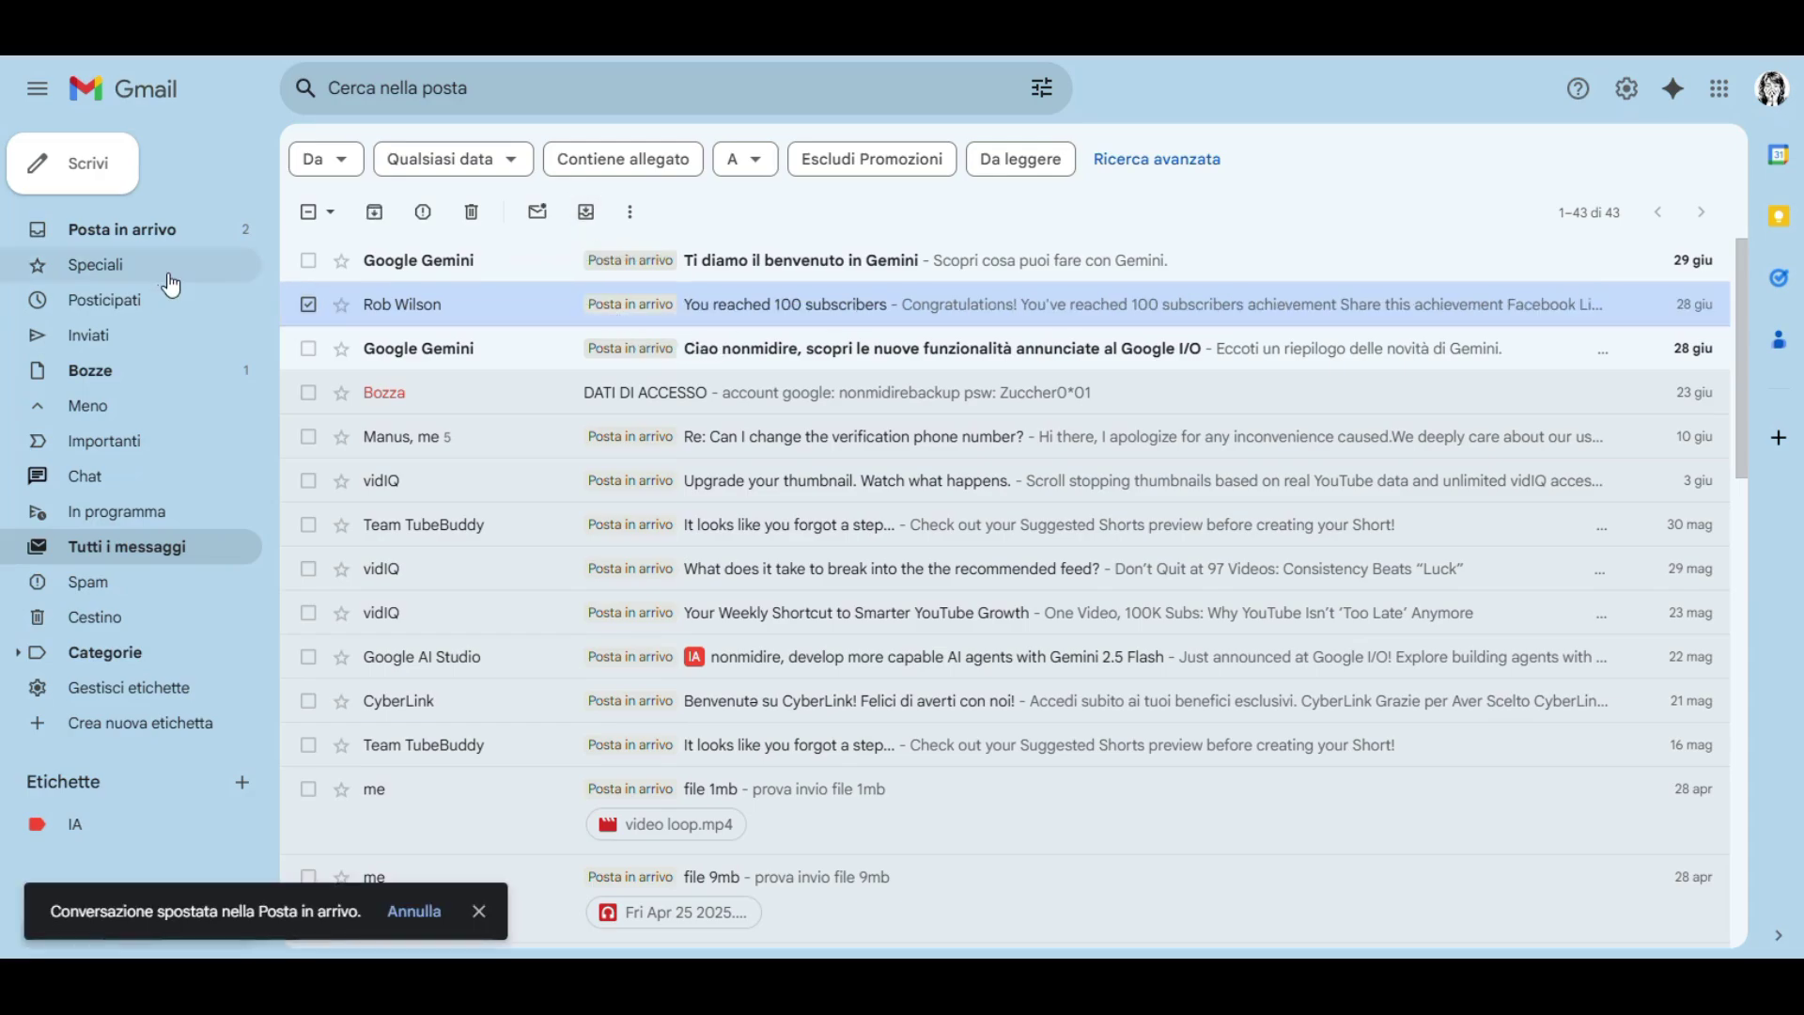
click(151, 233)
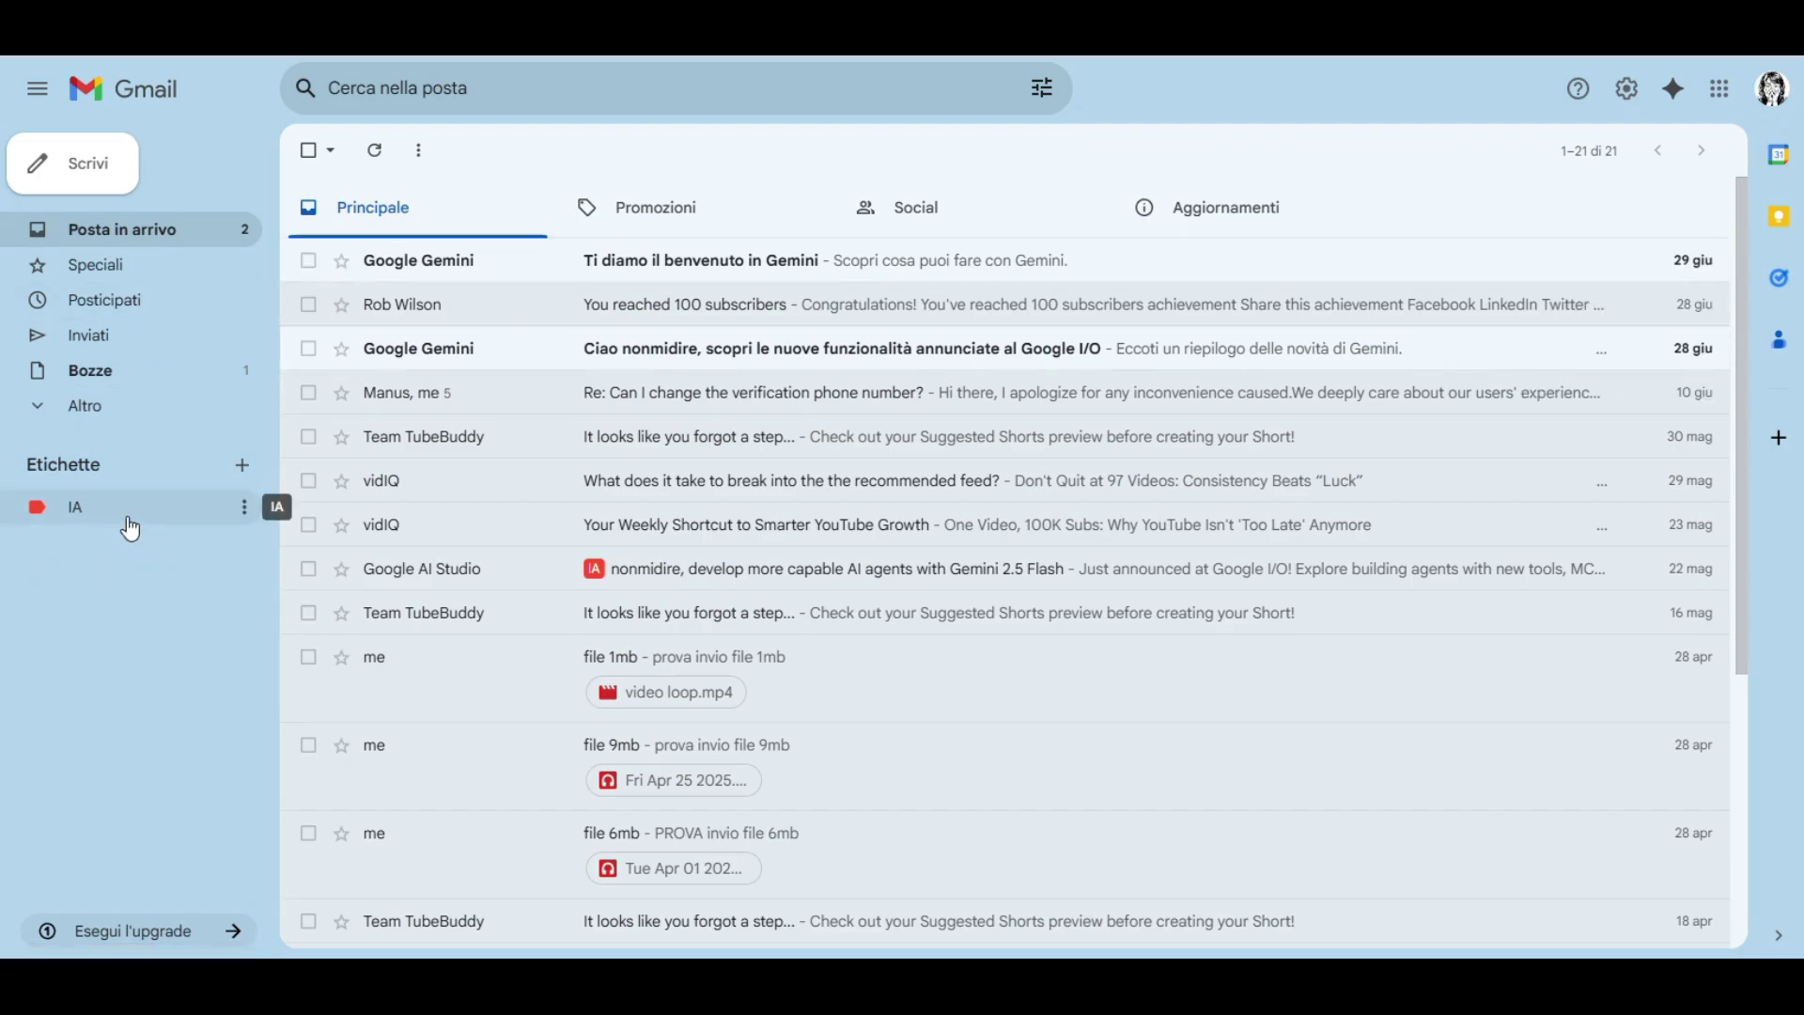
Step: Try selecting all messages under the IA label with the full folder list expanded, and return to the inbox
click(130, 528)
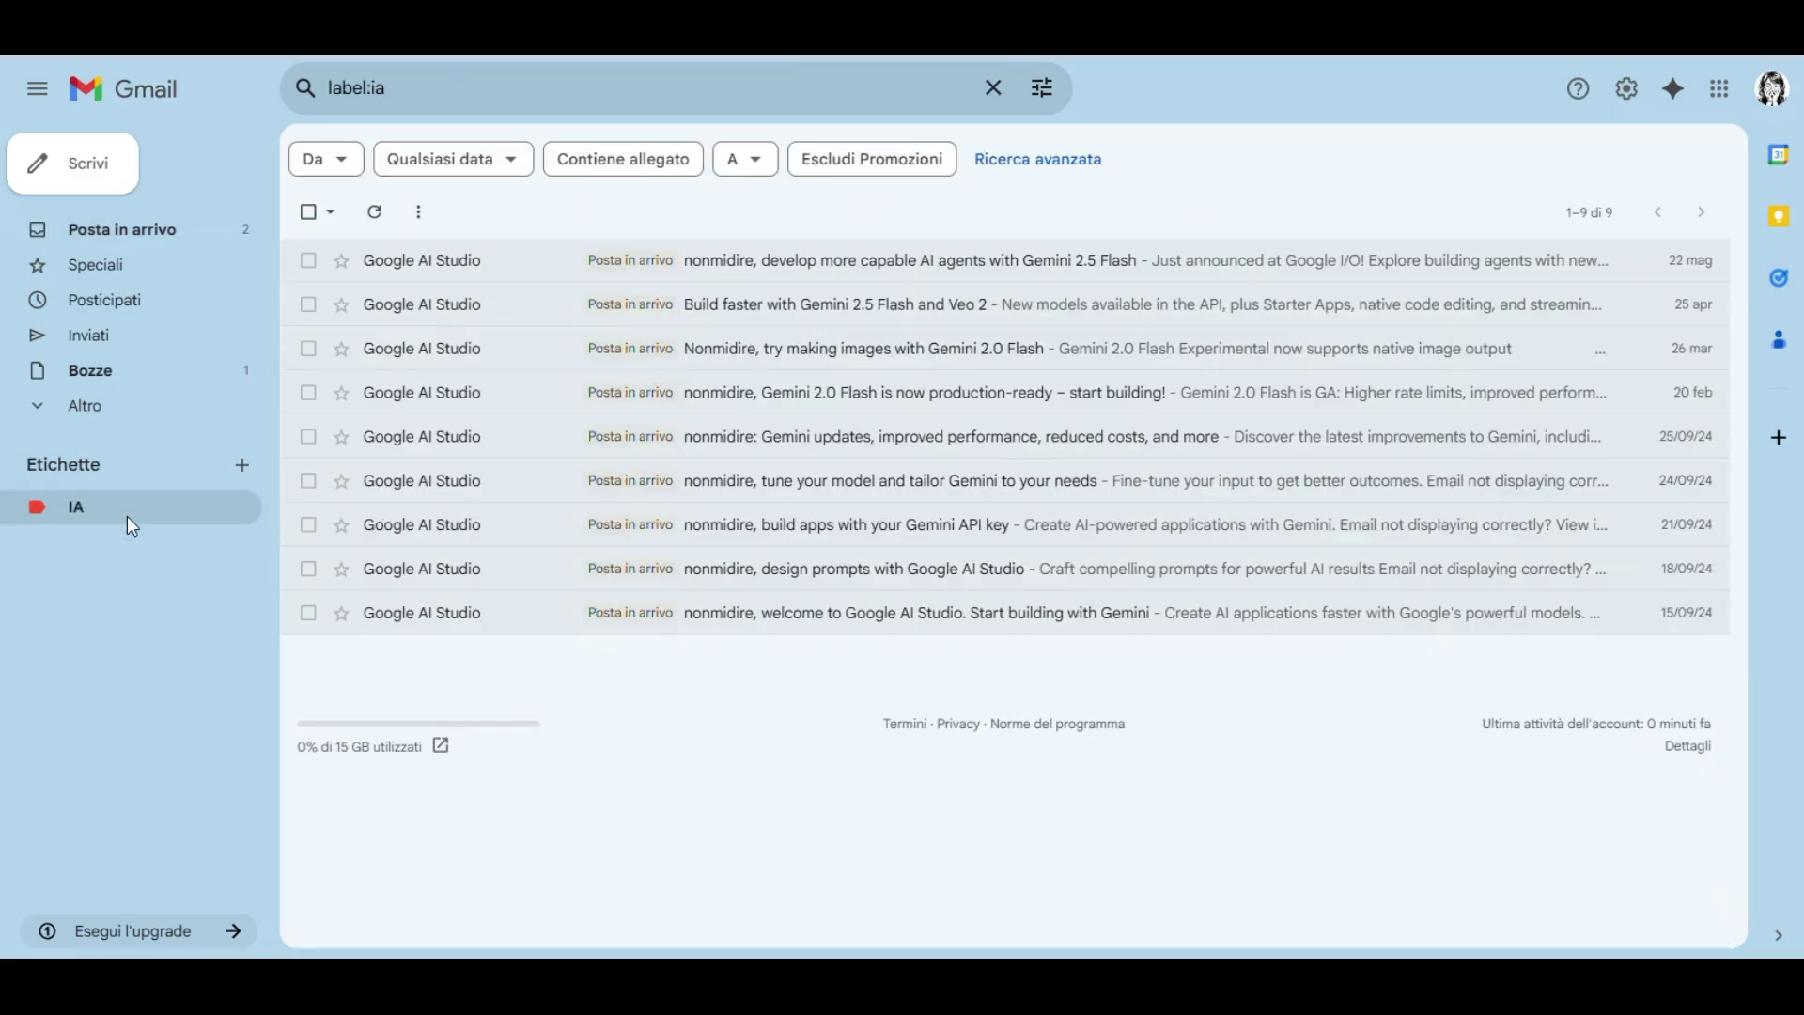
click(308, 212)
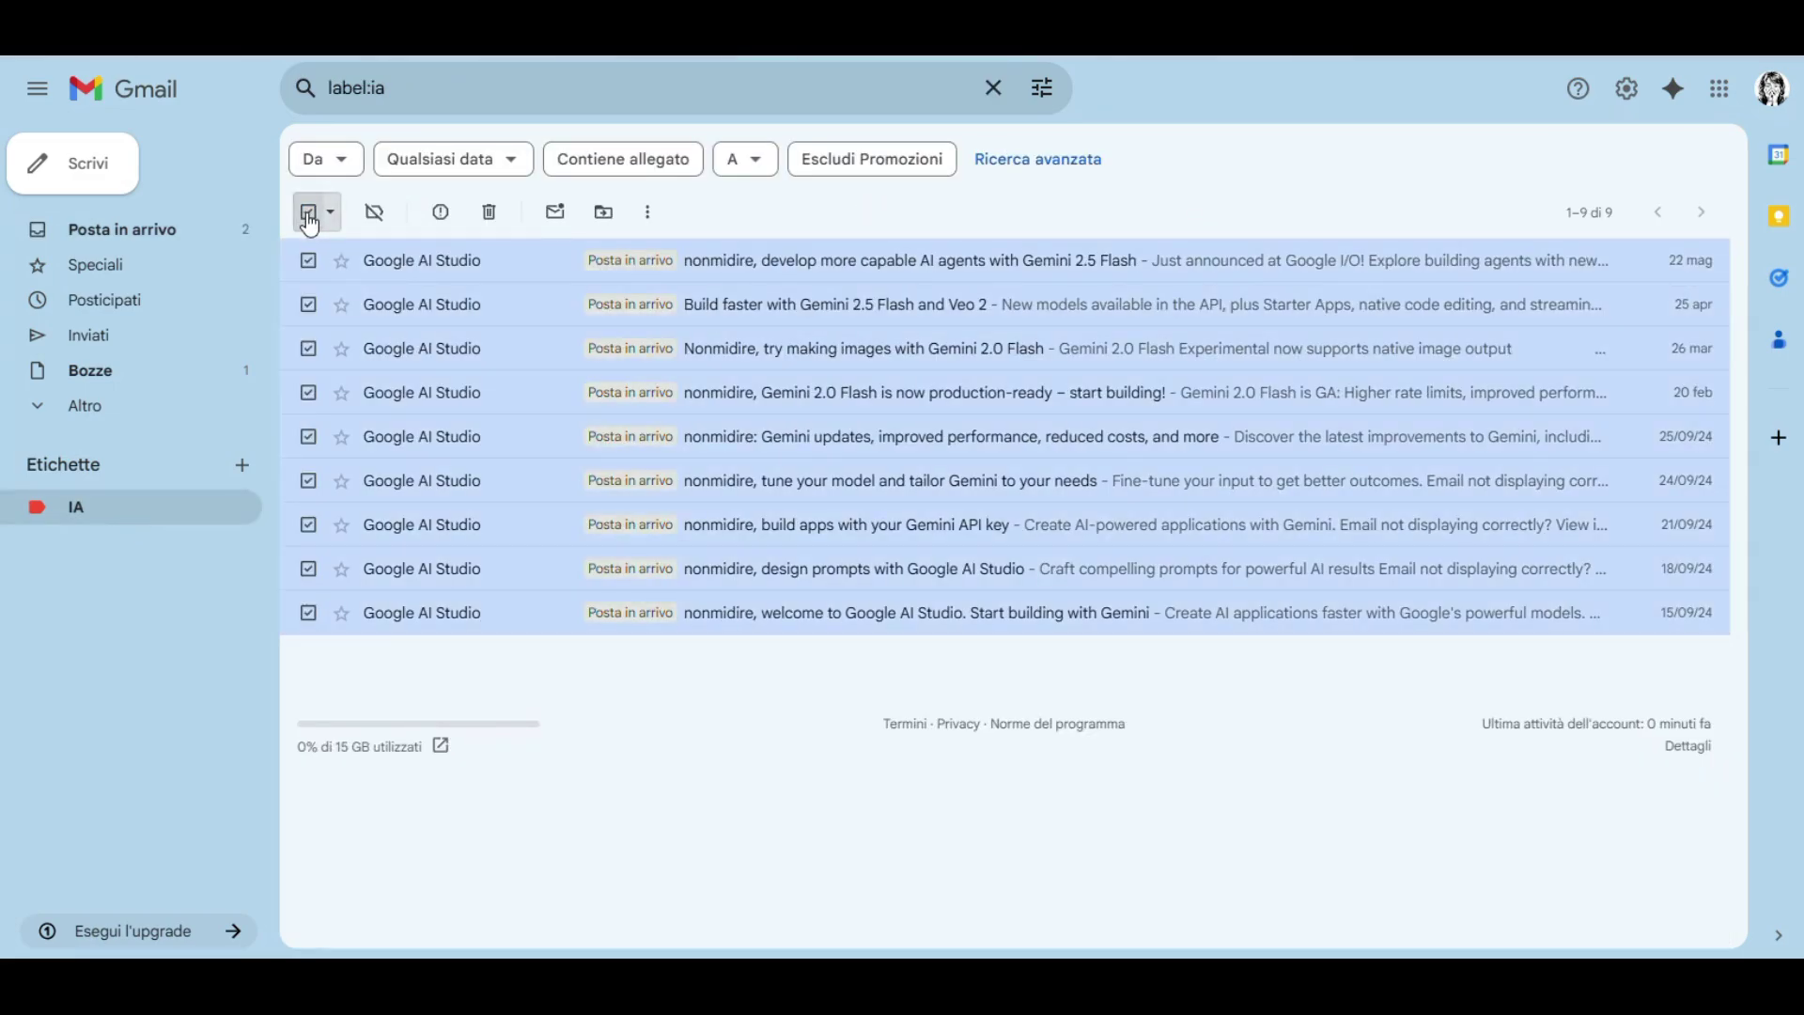
click(109, 412)
drag(532, 386, 455, 350)
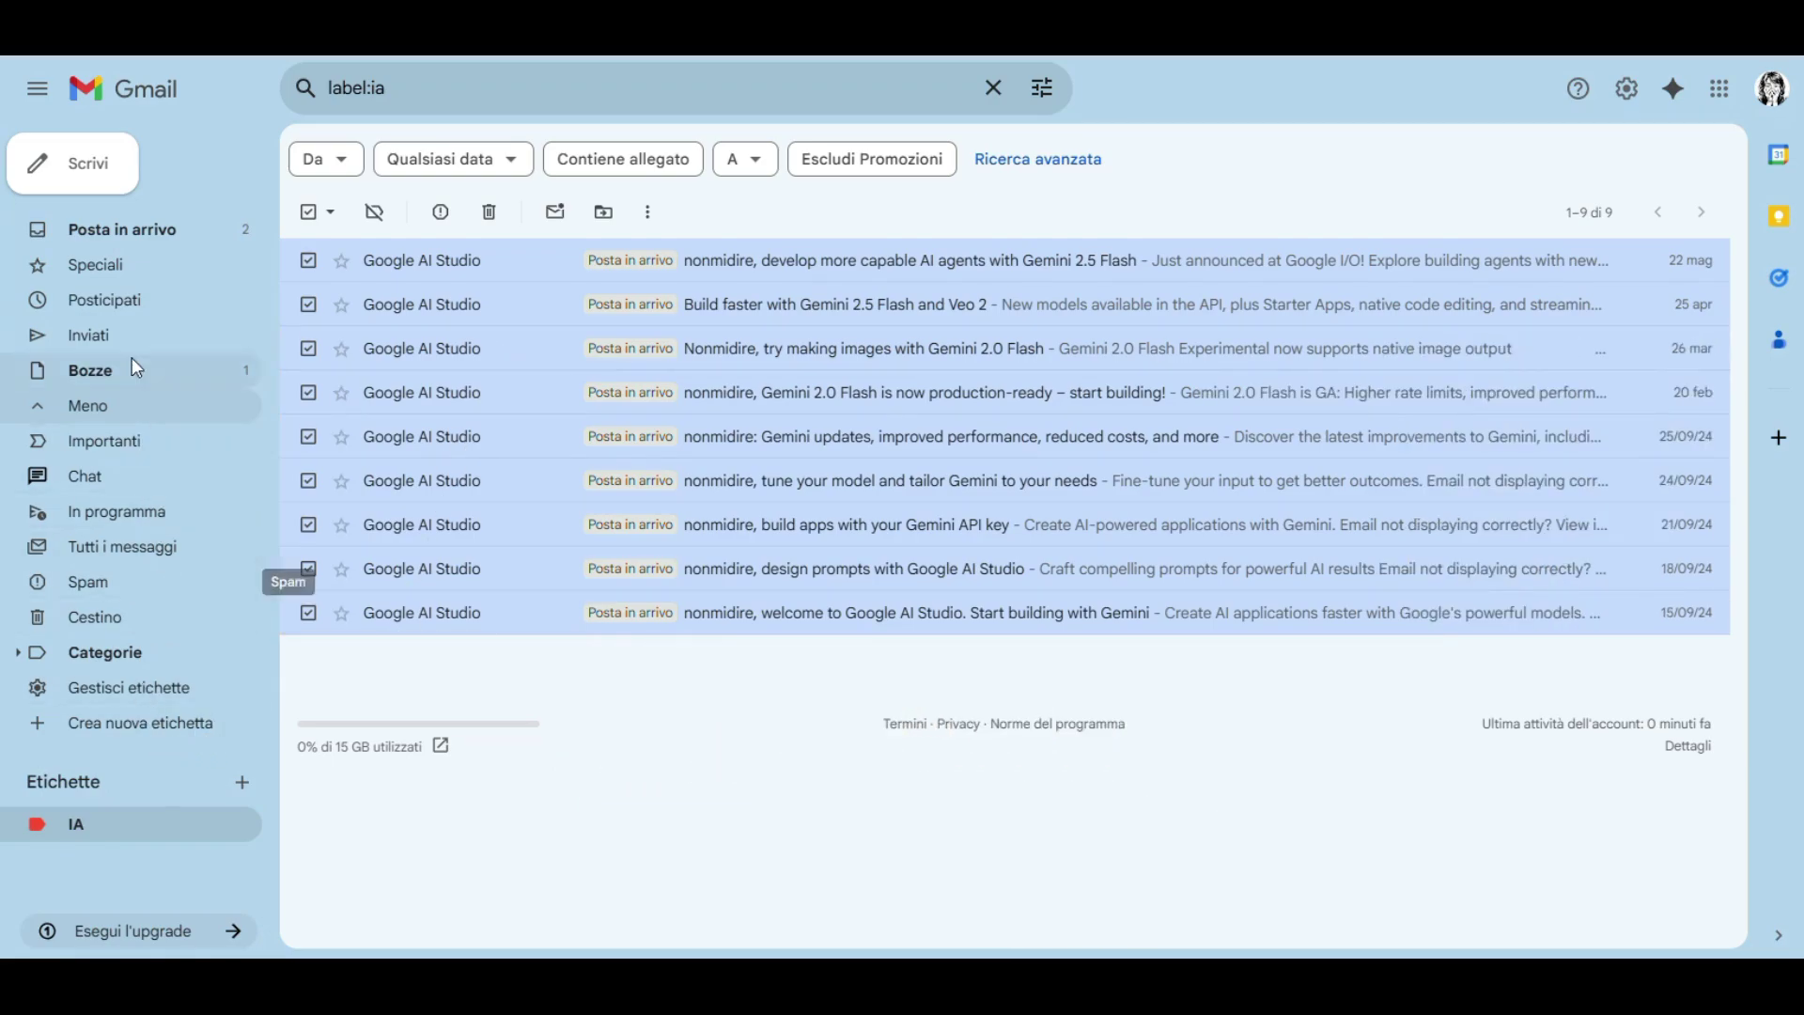
click(133, 235)
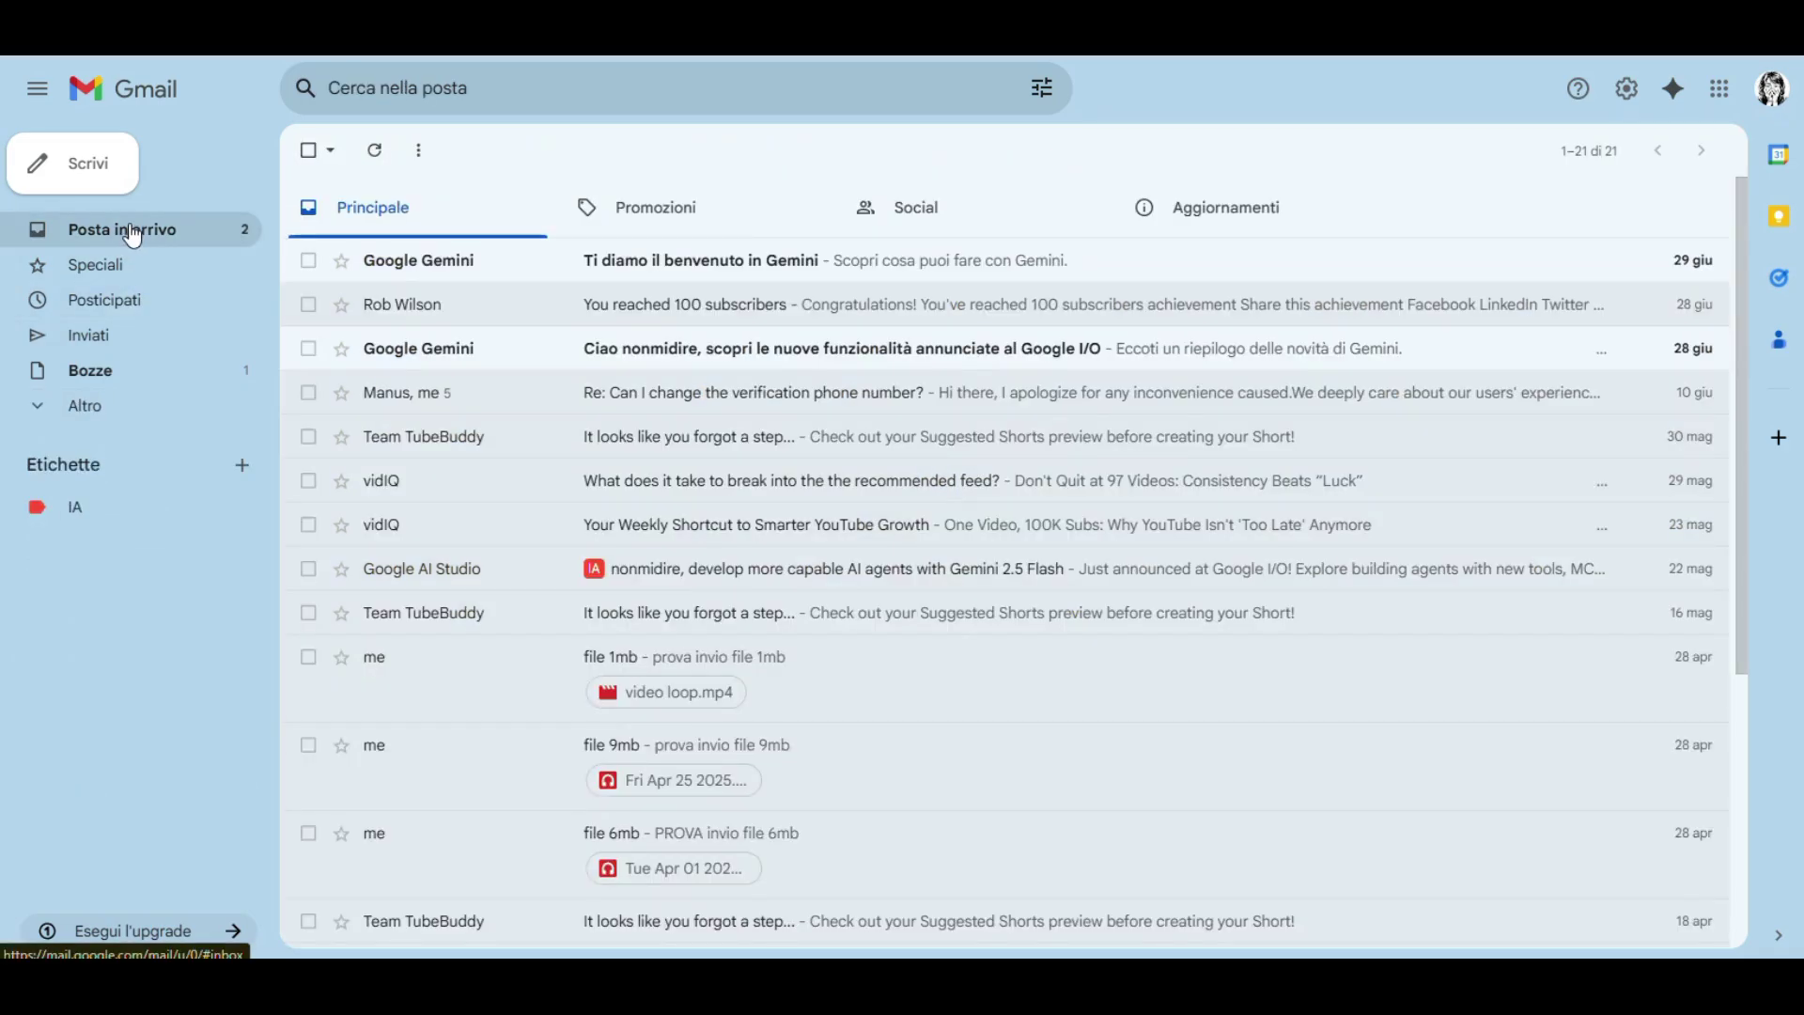
Step: Look over the full list of mail folders from the inbox and collapse it again
click(94, 406)
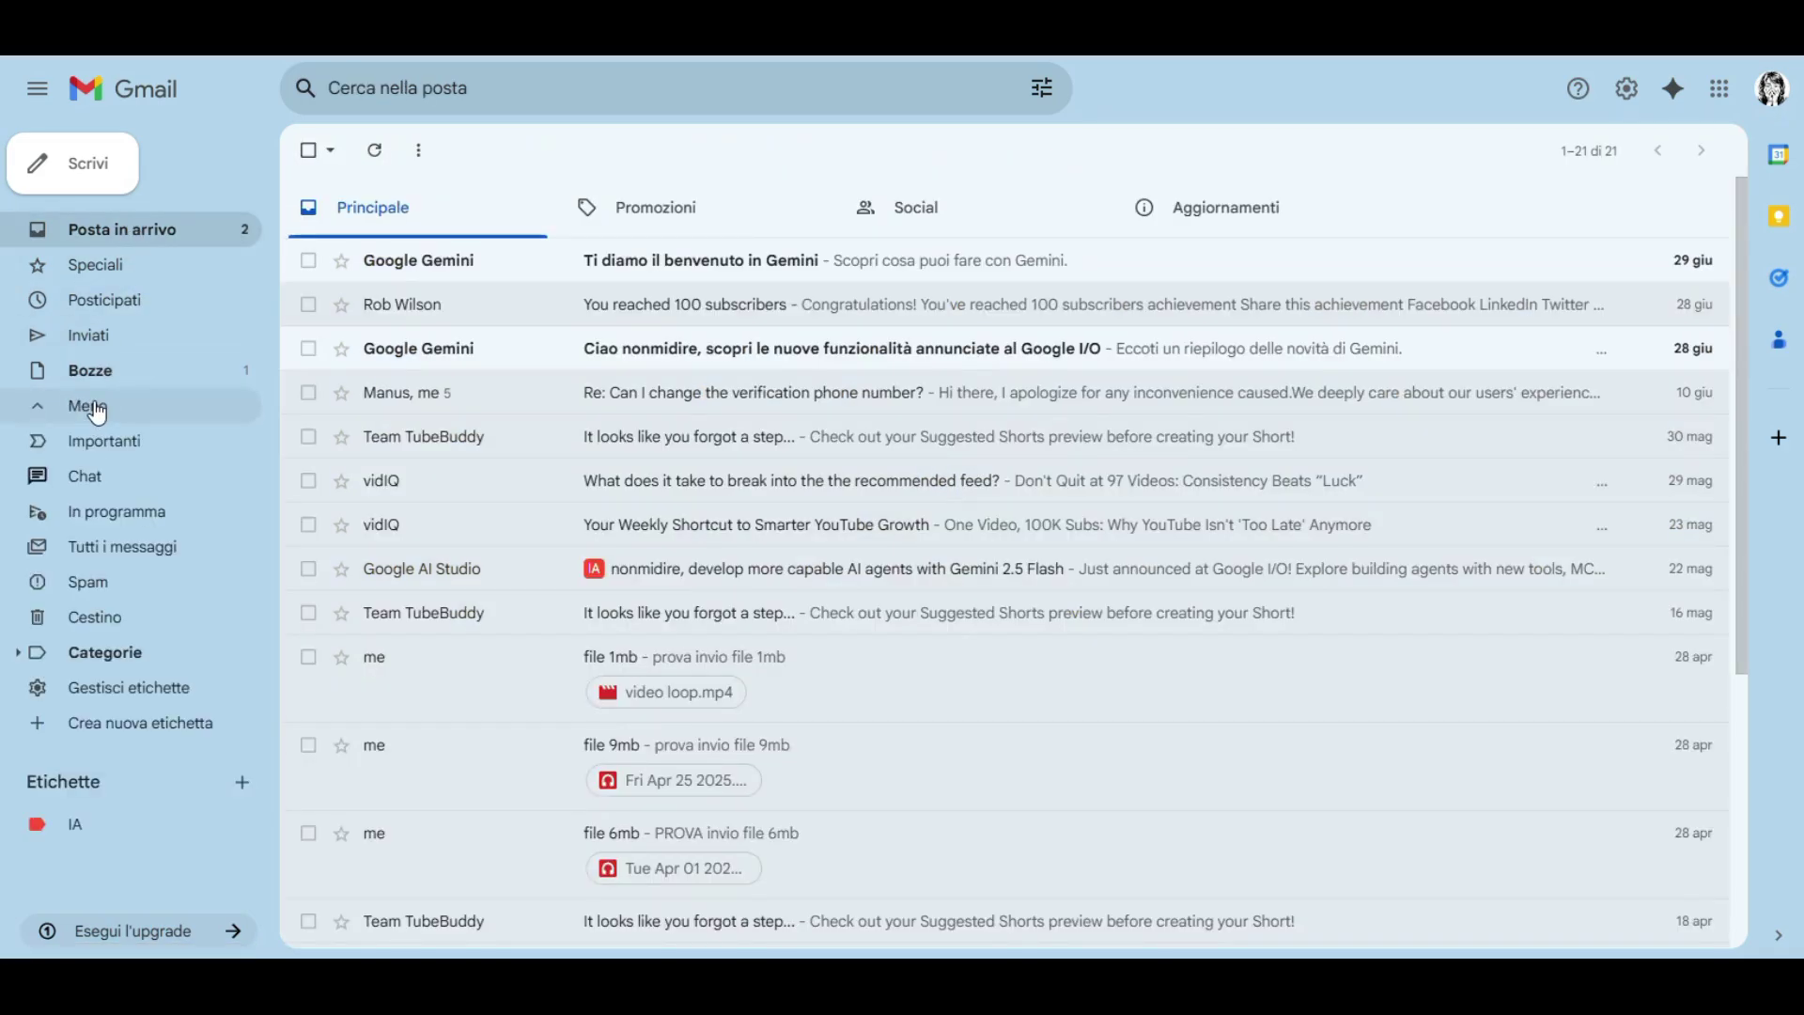
click(97, 408)
click(136, 229)
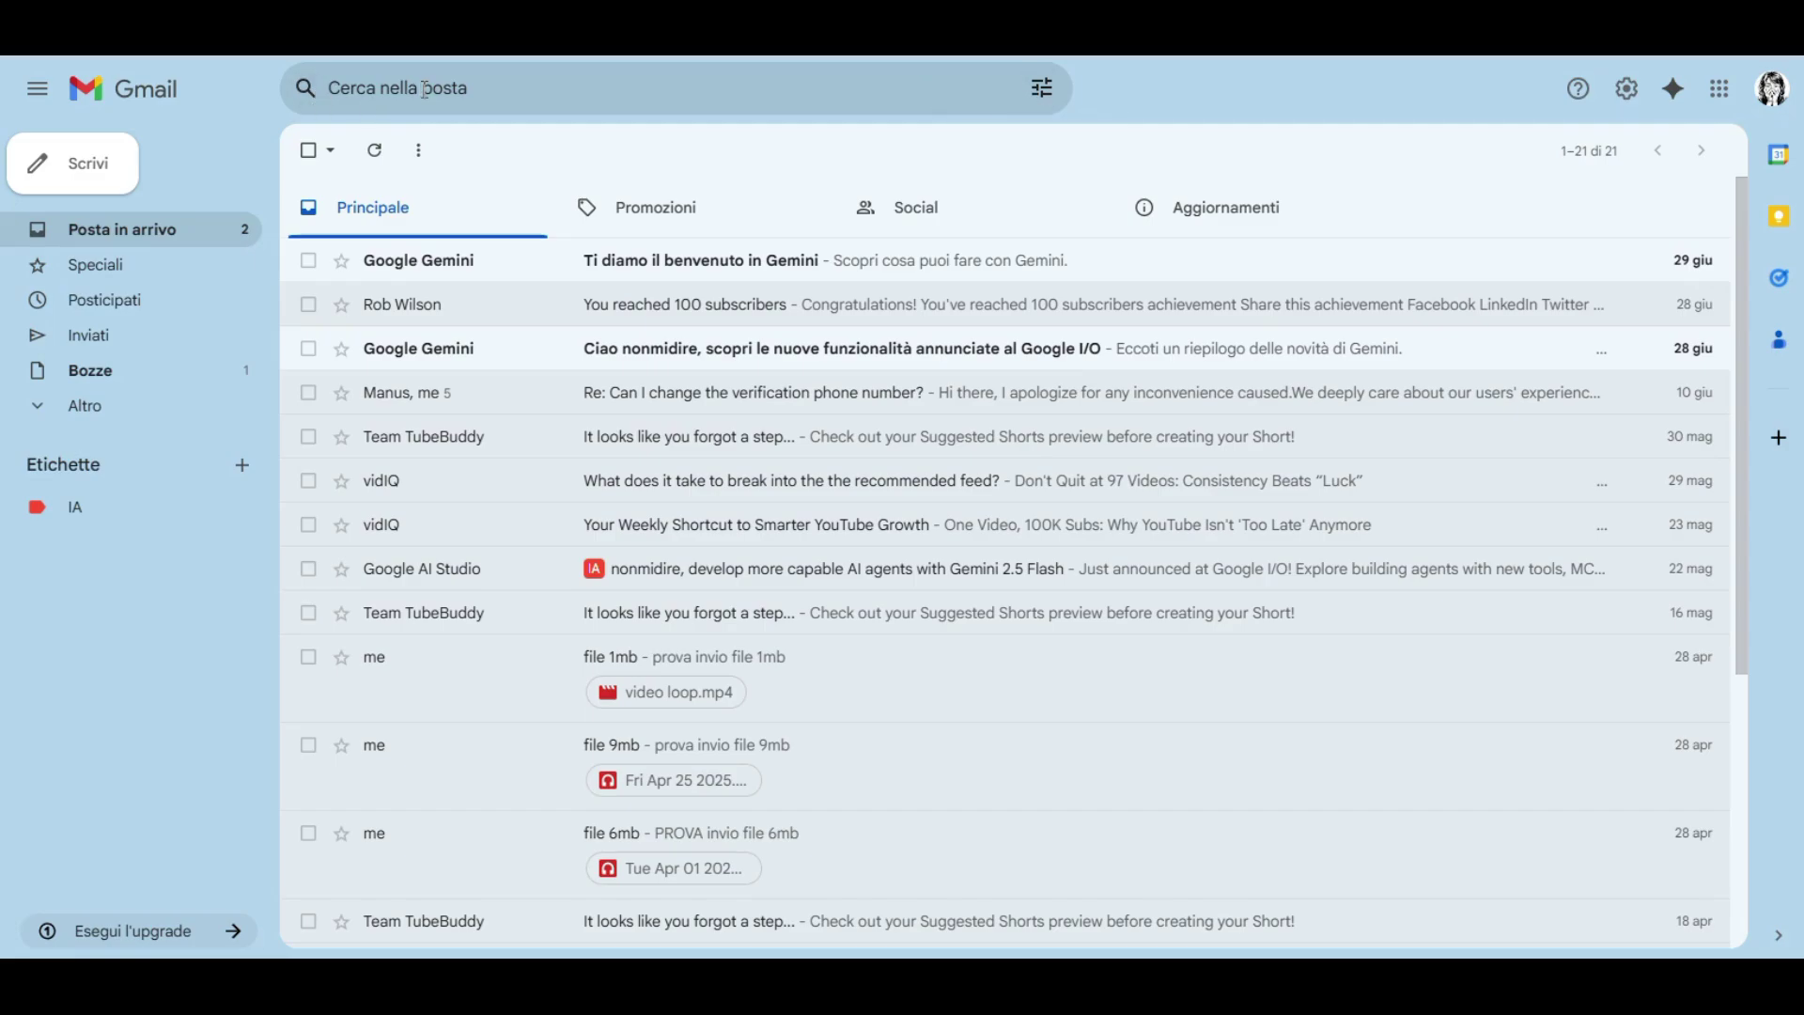
Step: Look at the advanced search criteria, close them, and browse the inbox messages with file attachments
click(1028, 87)
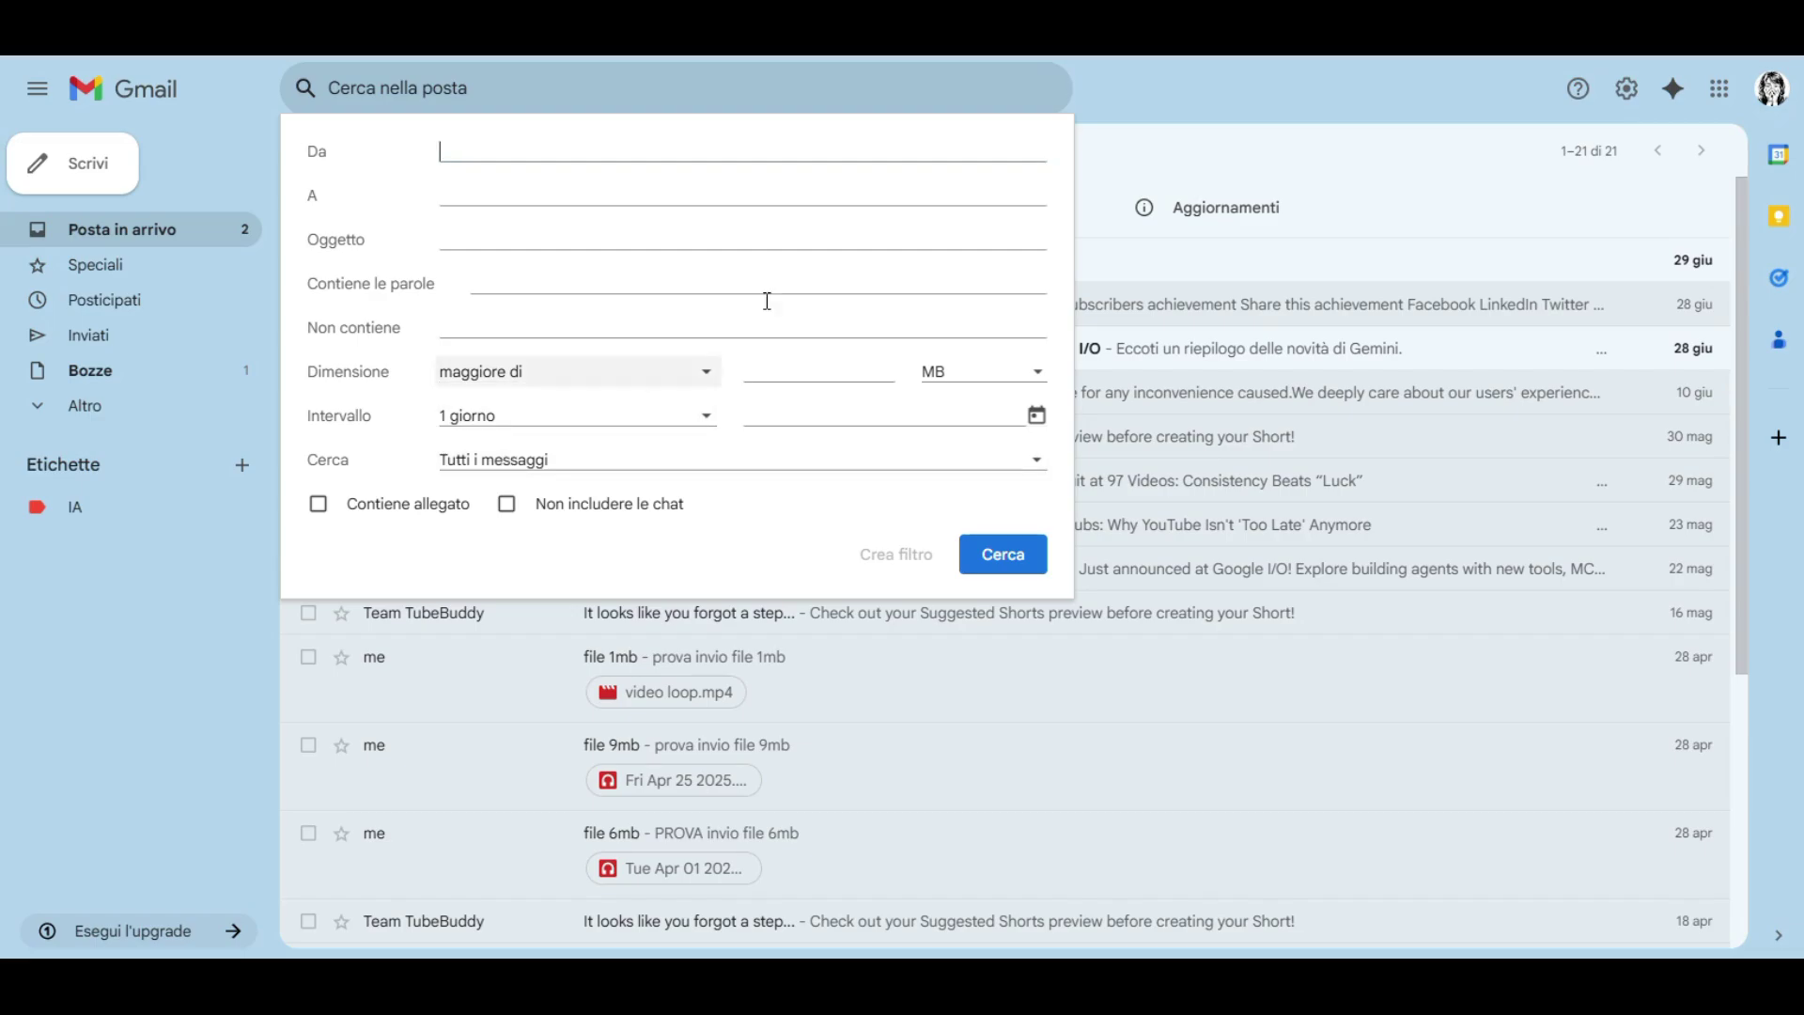
click(1196, 125)
scroll(939, 516, down, 2)
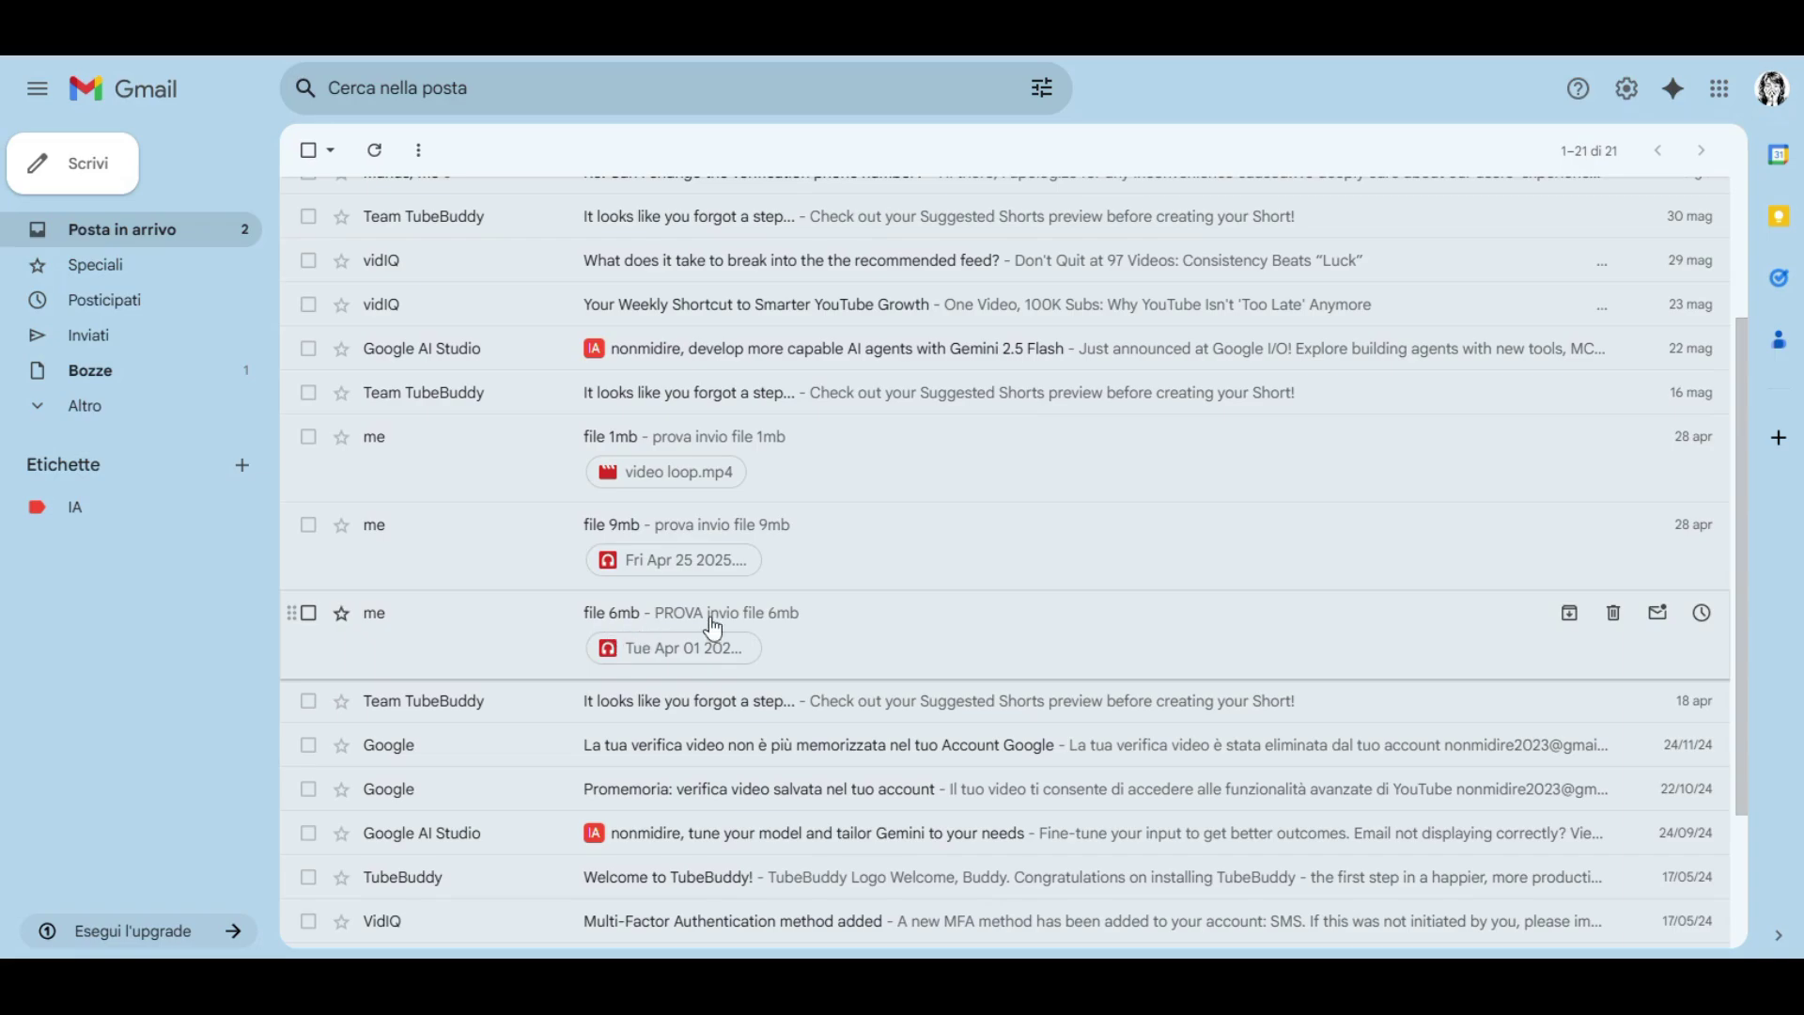
scroll(624, 630, up, 3)
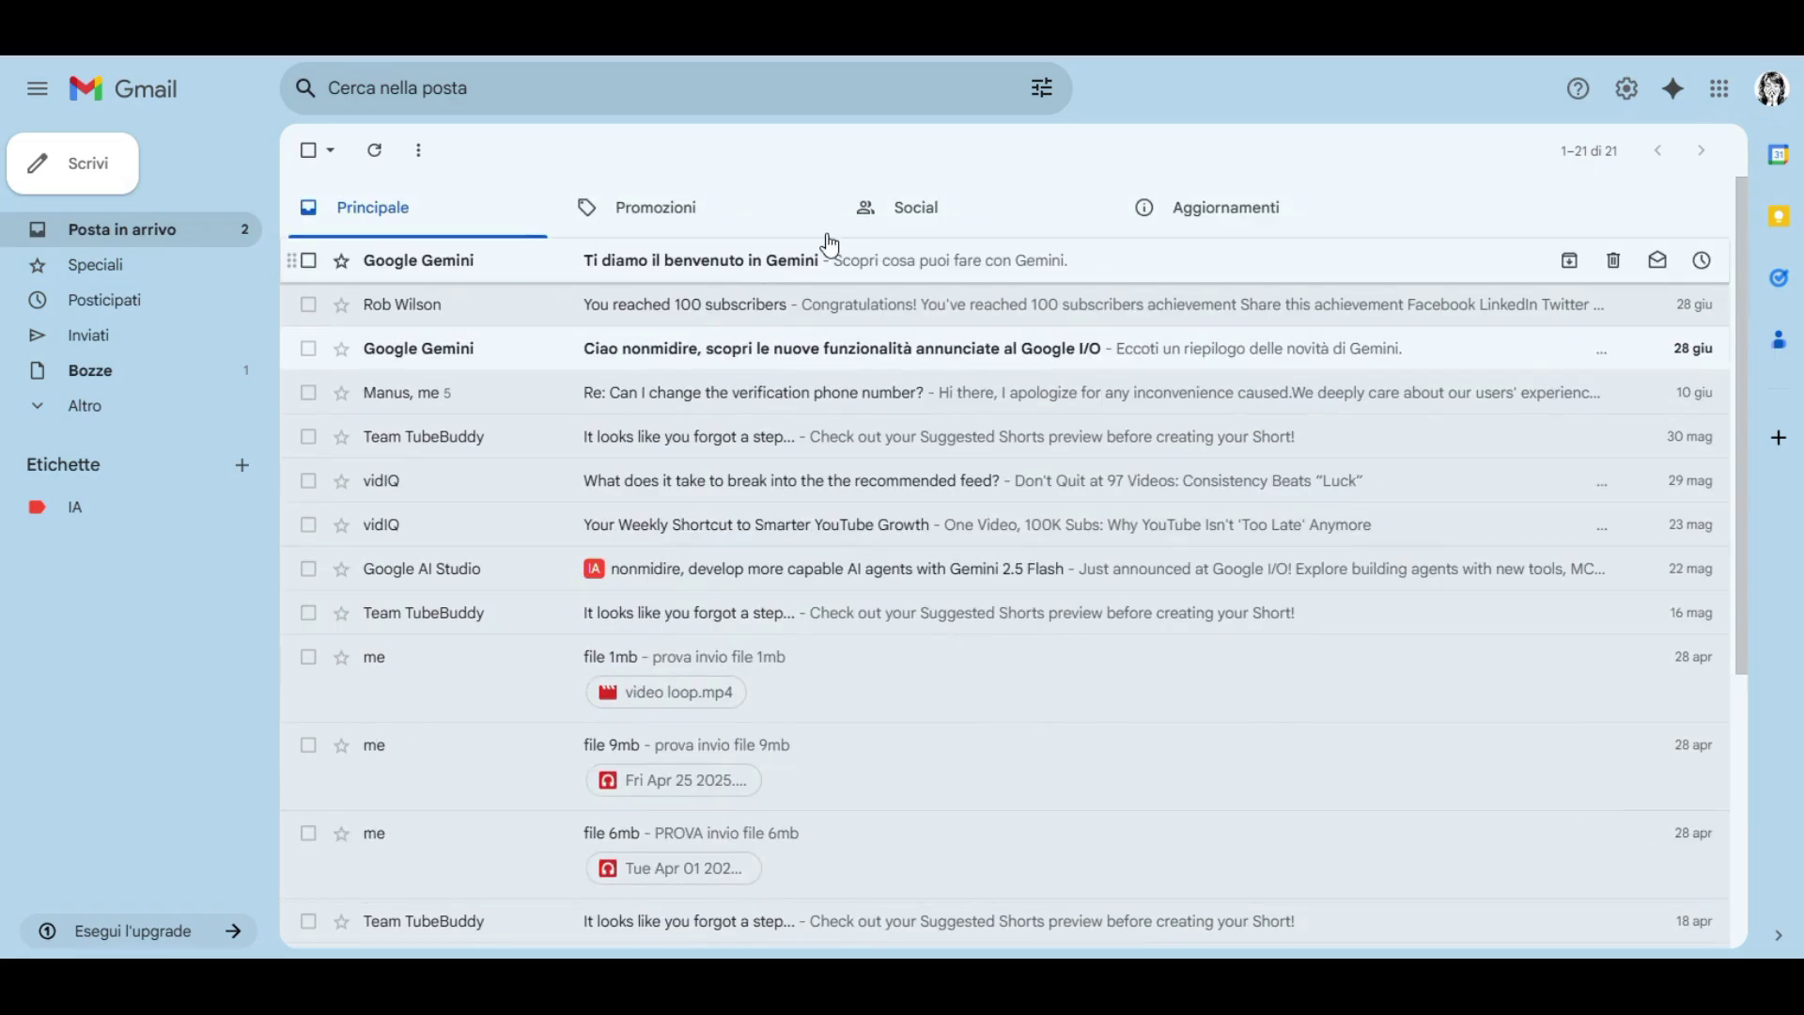
Step: Search all messages for those larger than 6 MB using the advanced search
click(1035, 89)
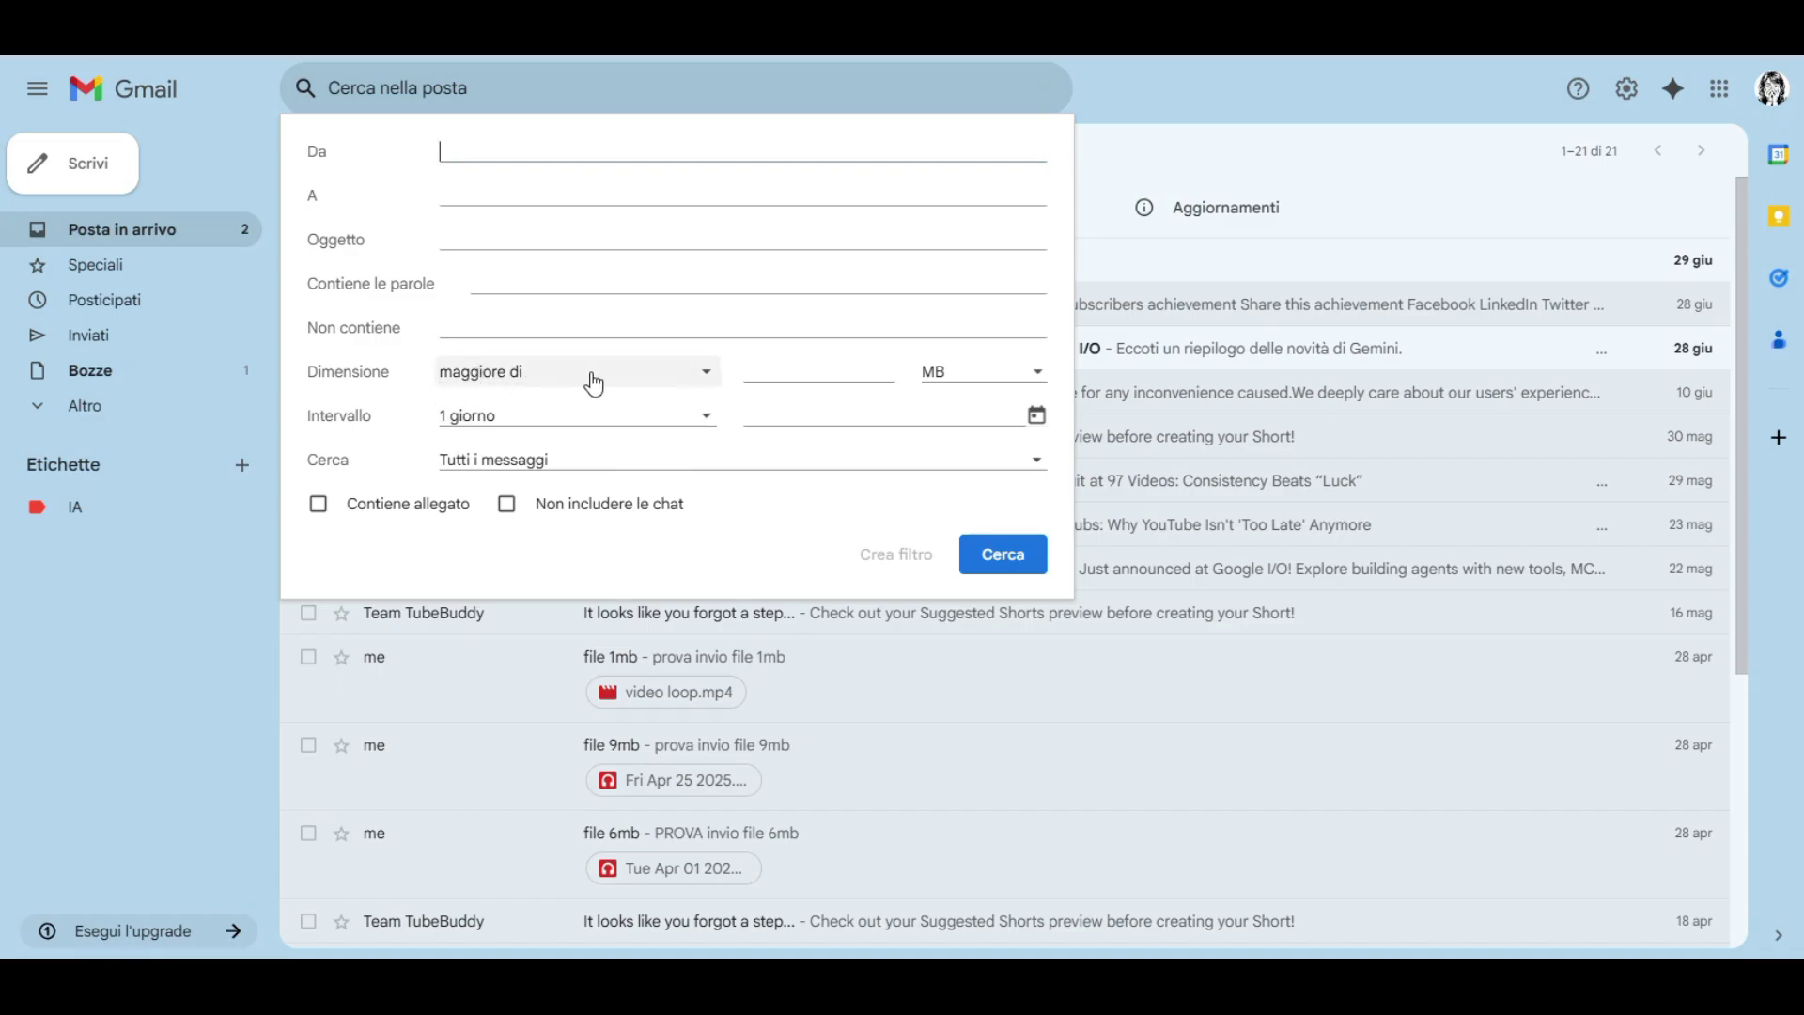
click(802, 374)
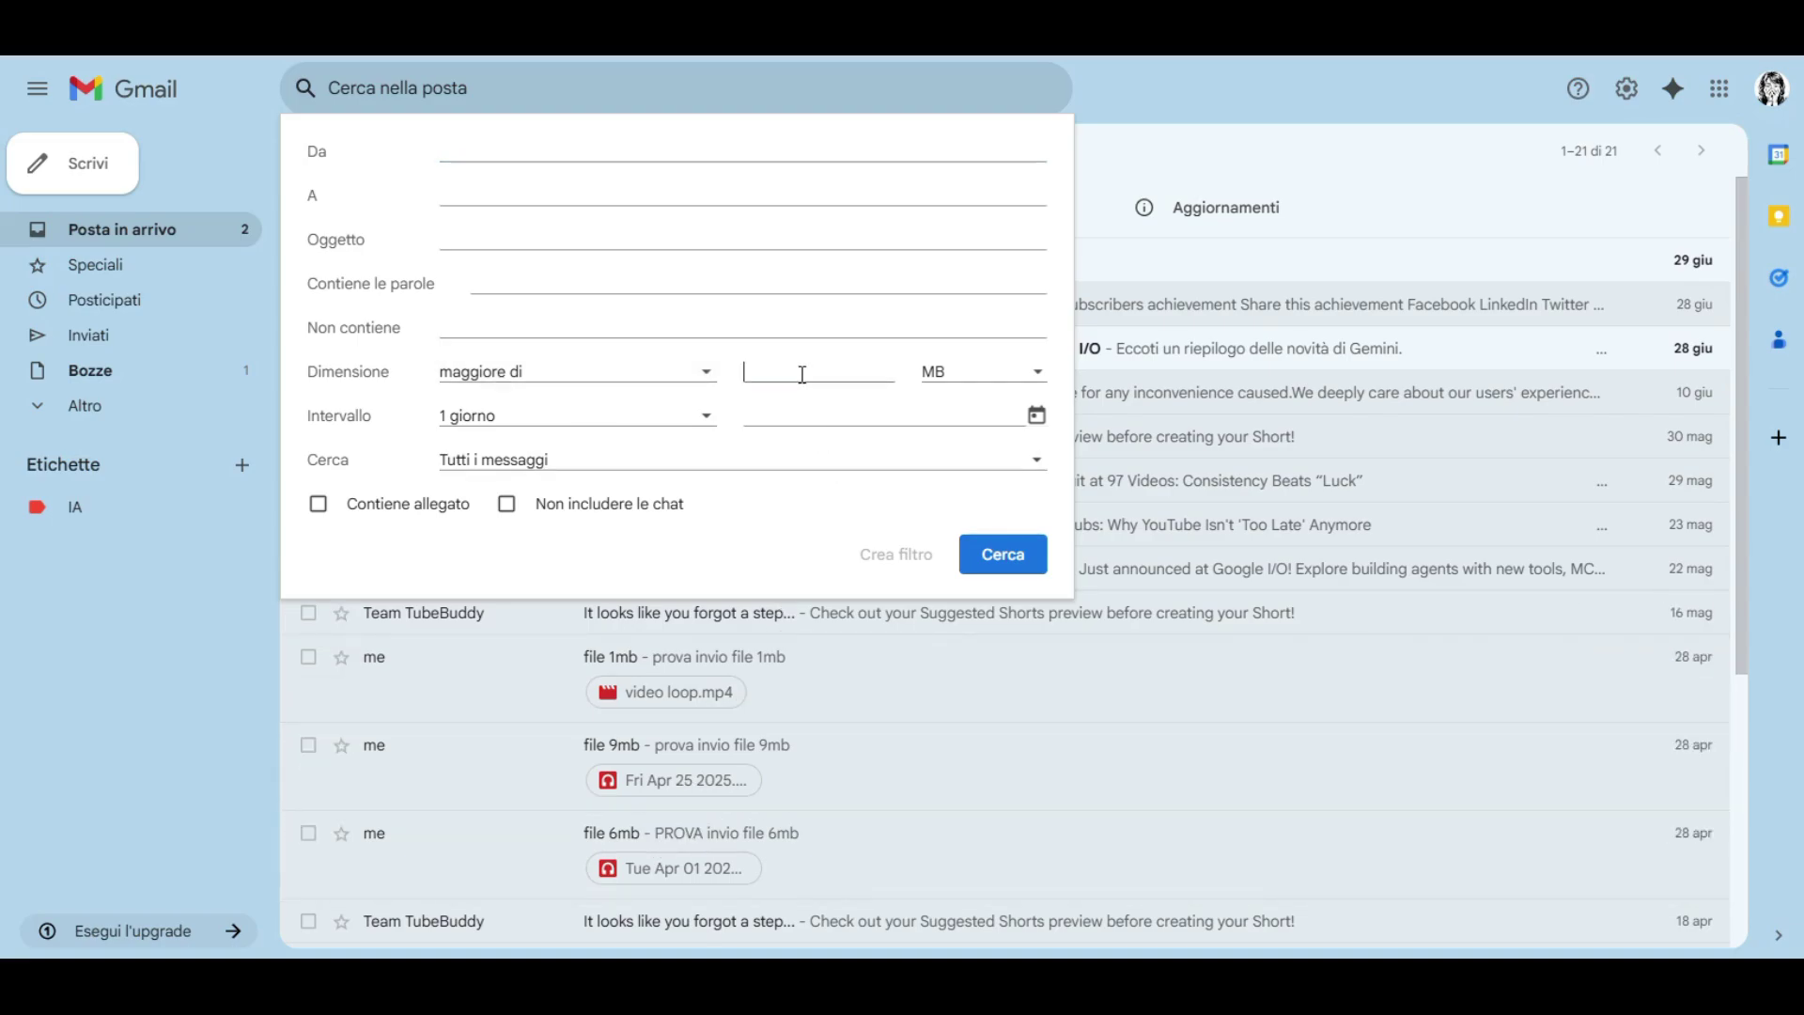
text(6)
click(1017, 554)
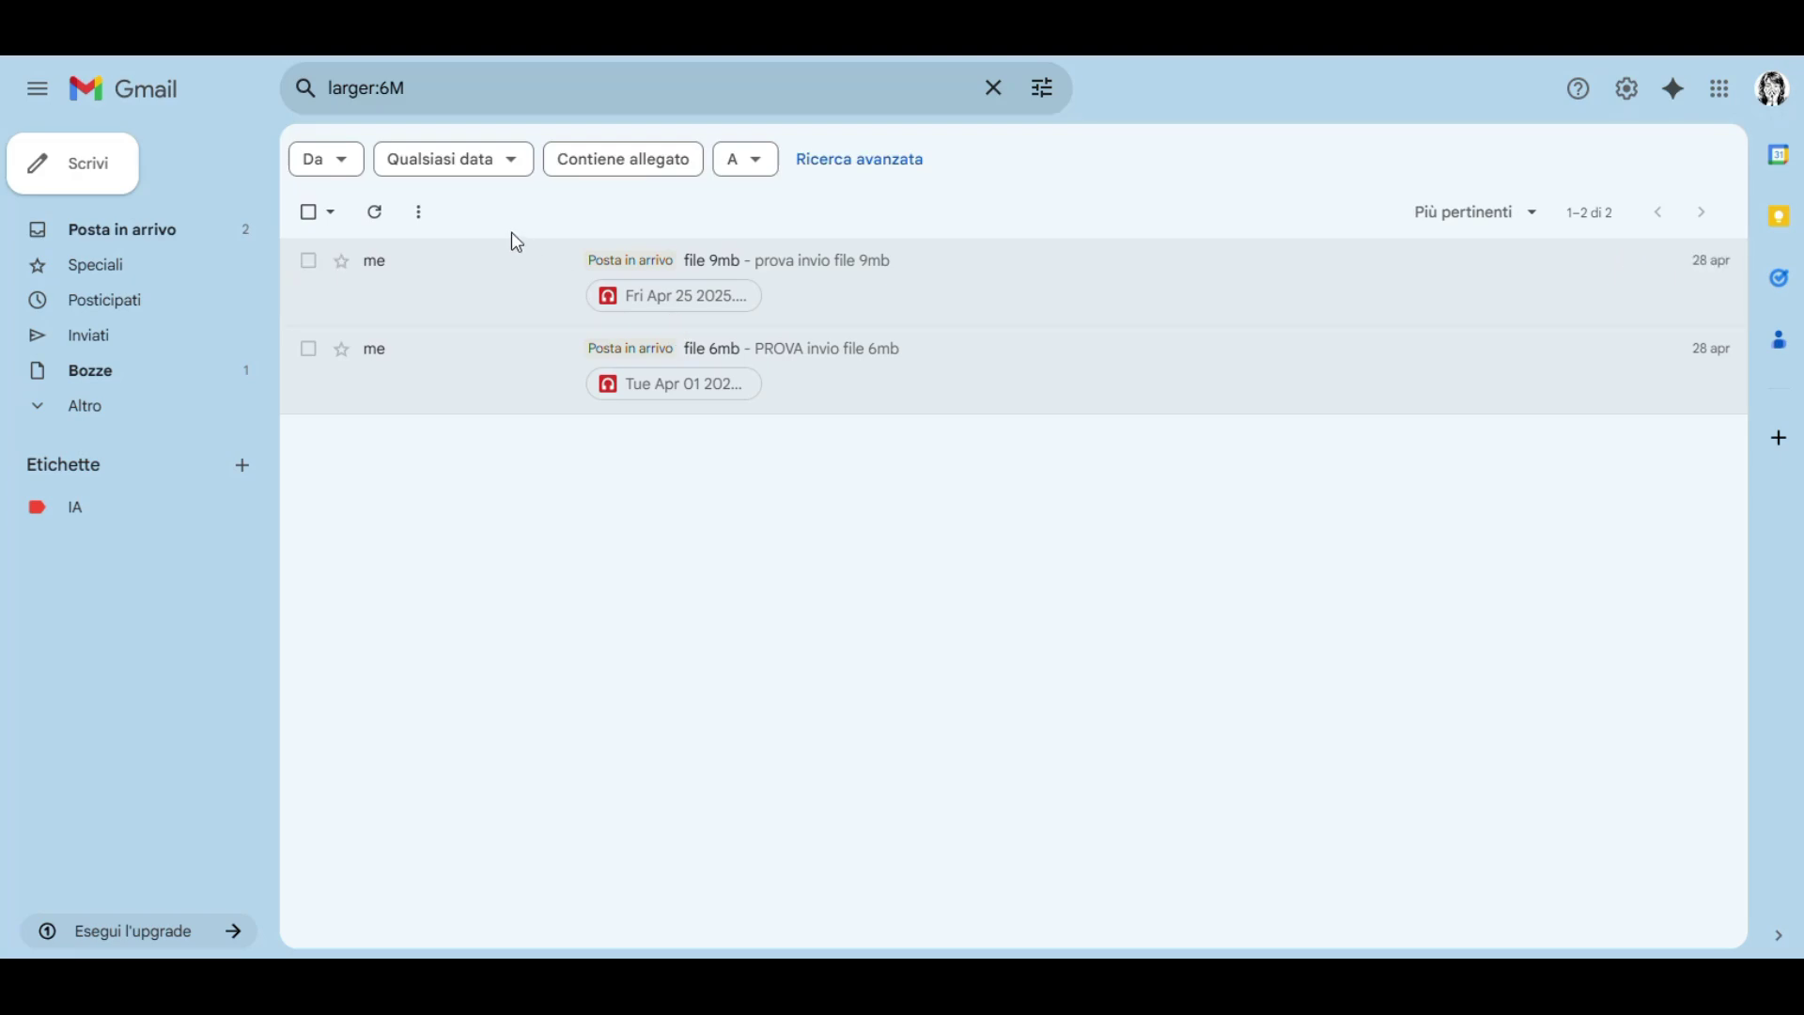
Step: Try selecting all messages found by the size search, and expand the full list of mail folders
click(308, 212)
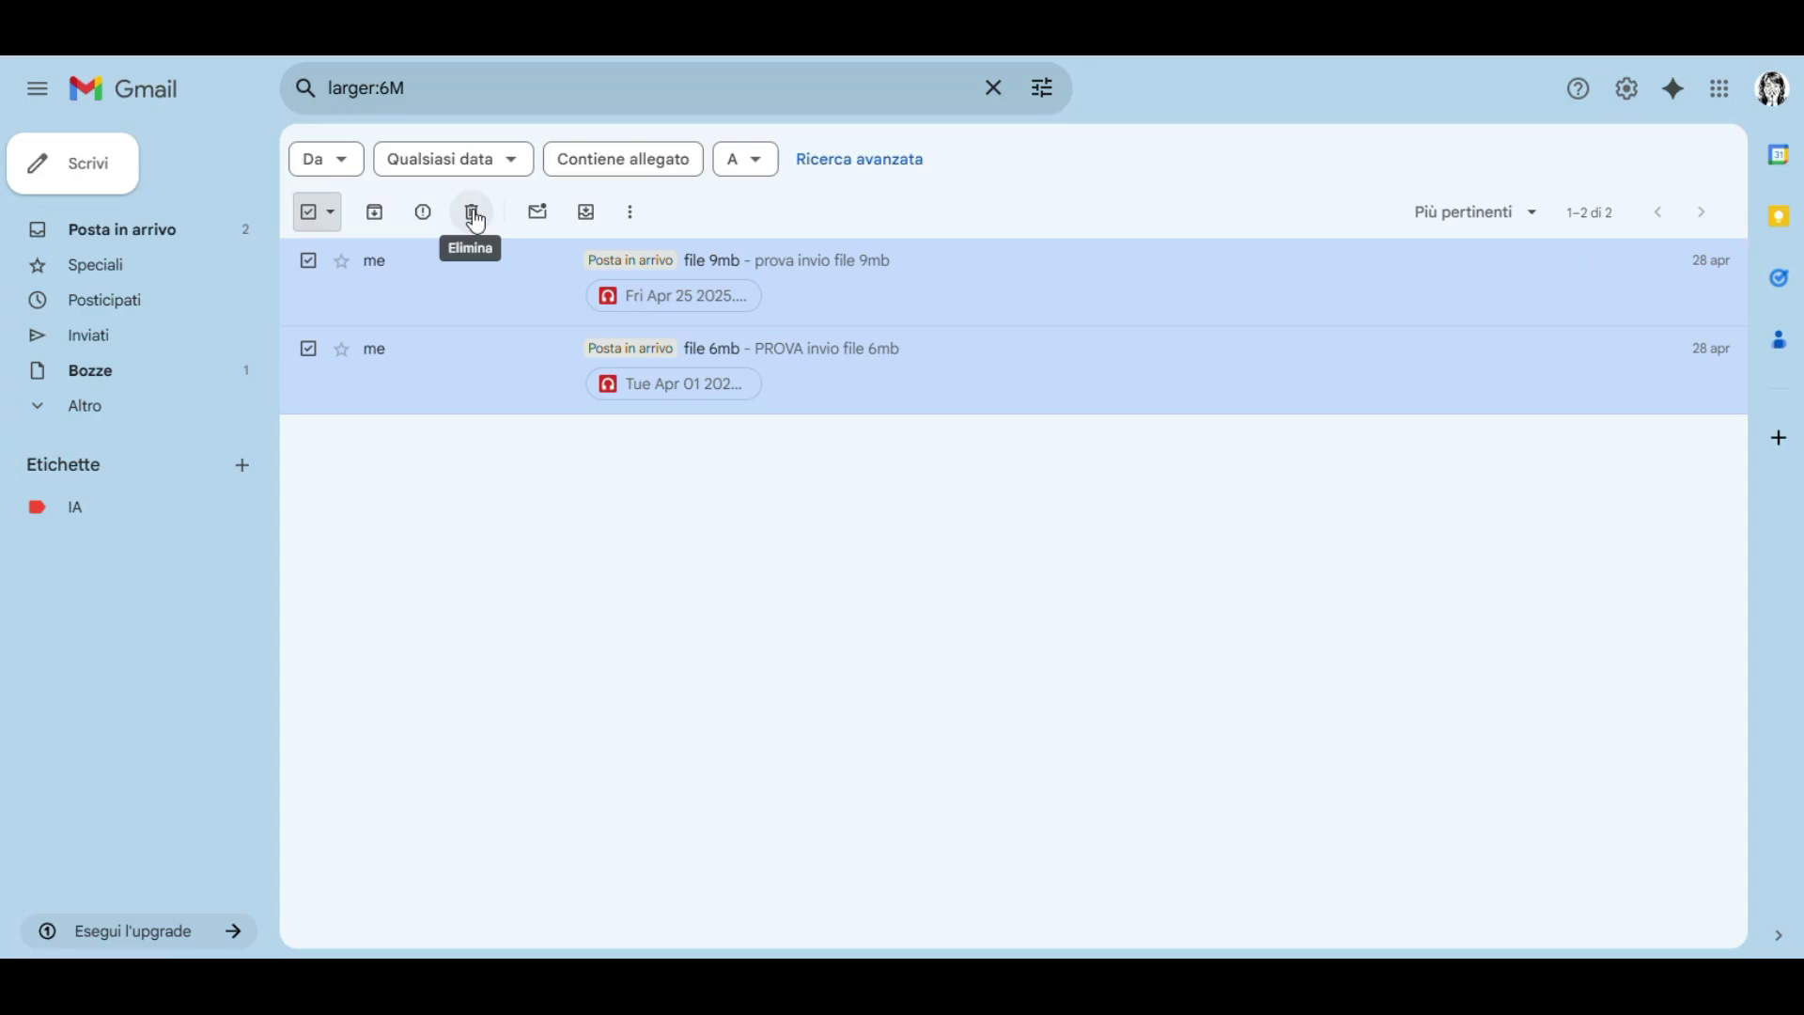
click(92, 406)
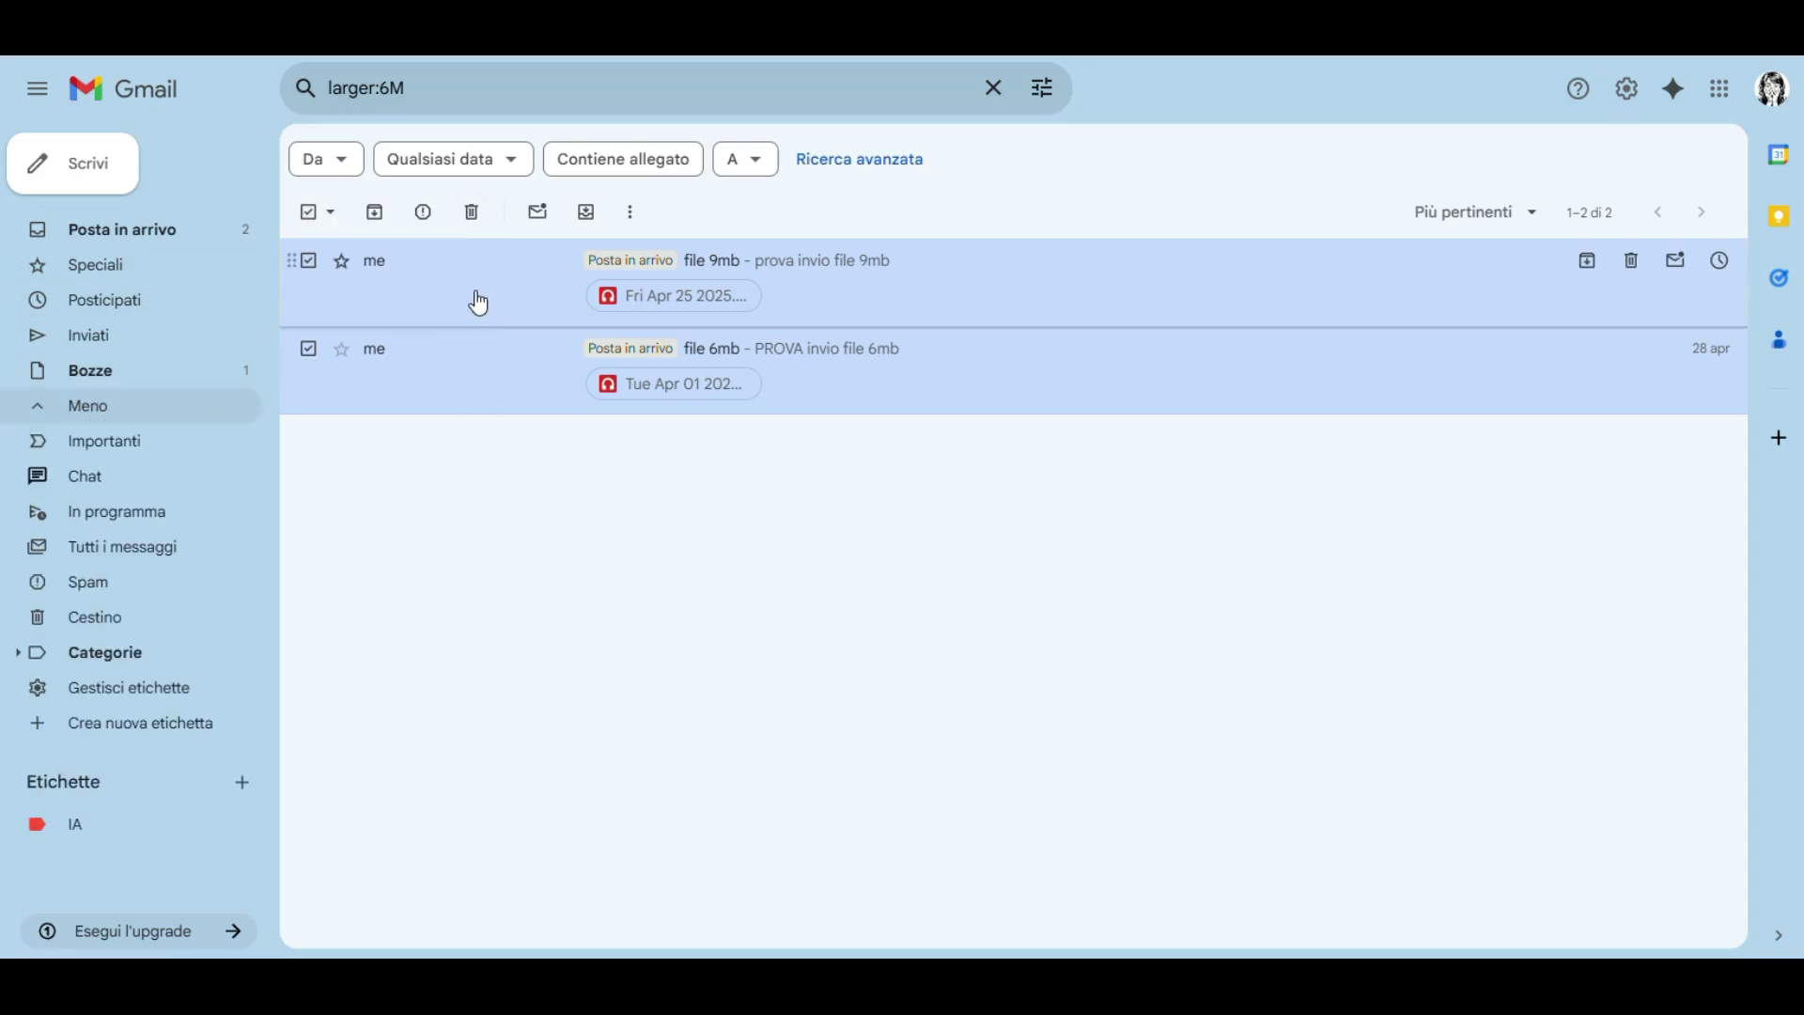
mouse_move(480, 303)
mouse_down()
mouse_move(188, 647)
mouse_move(127, 621)
mouse_move(507, 323)
mouse_up()
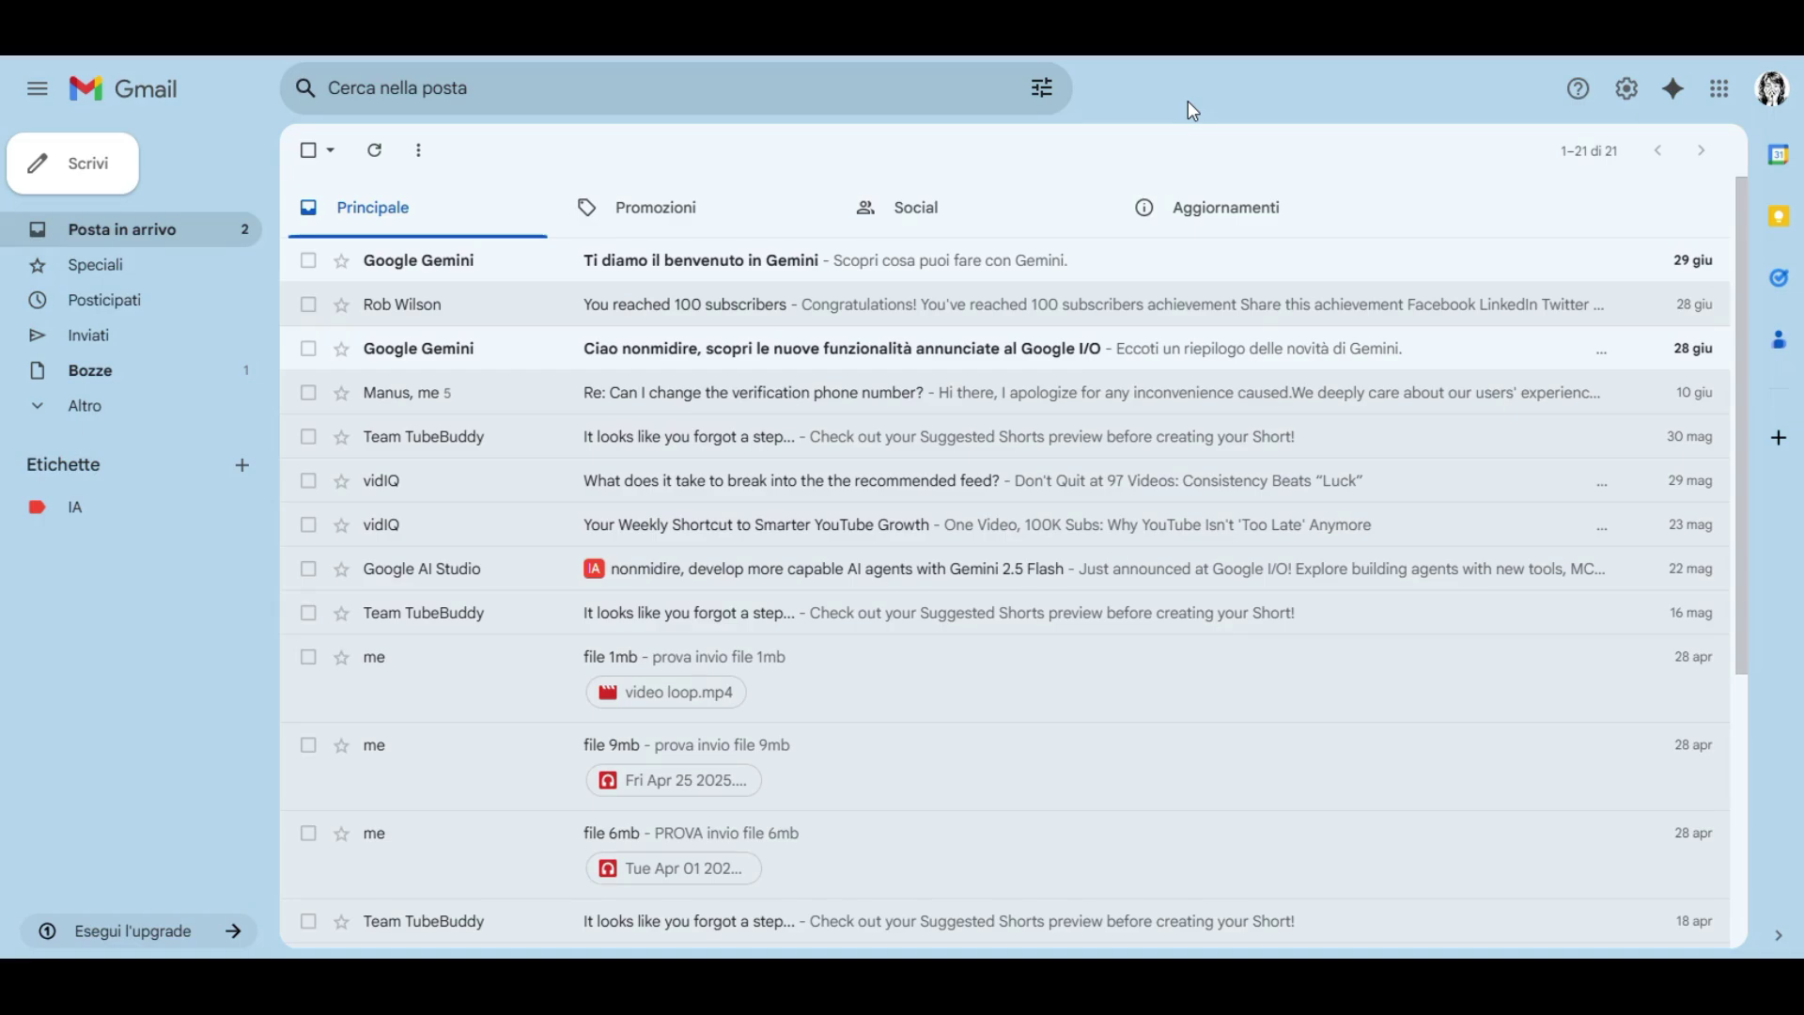
Step: Block the sender CyberLink from its welcome message in the Promozioni category, and return to the message list
click(689, 193)
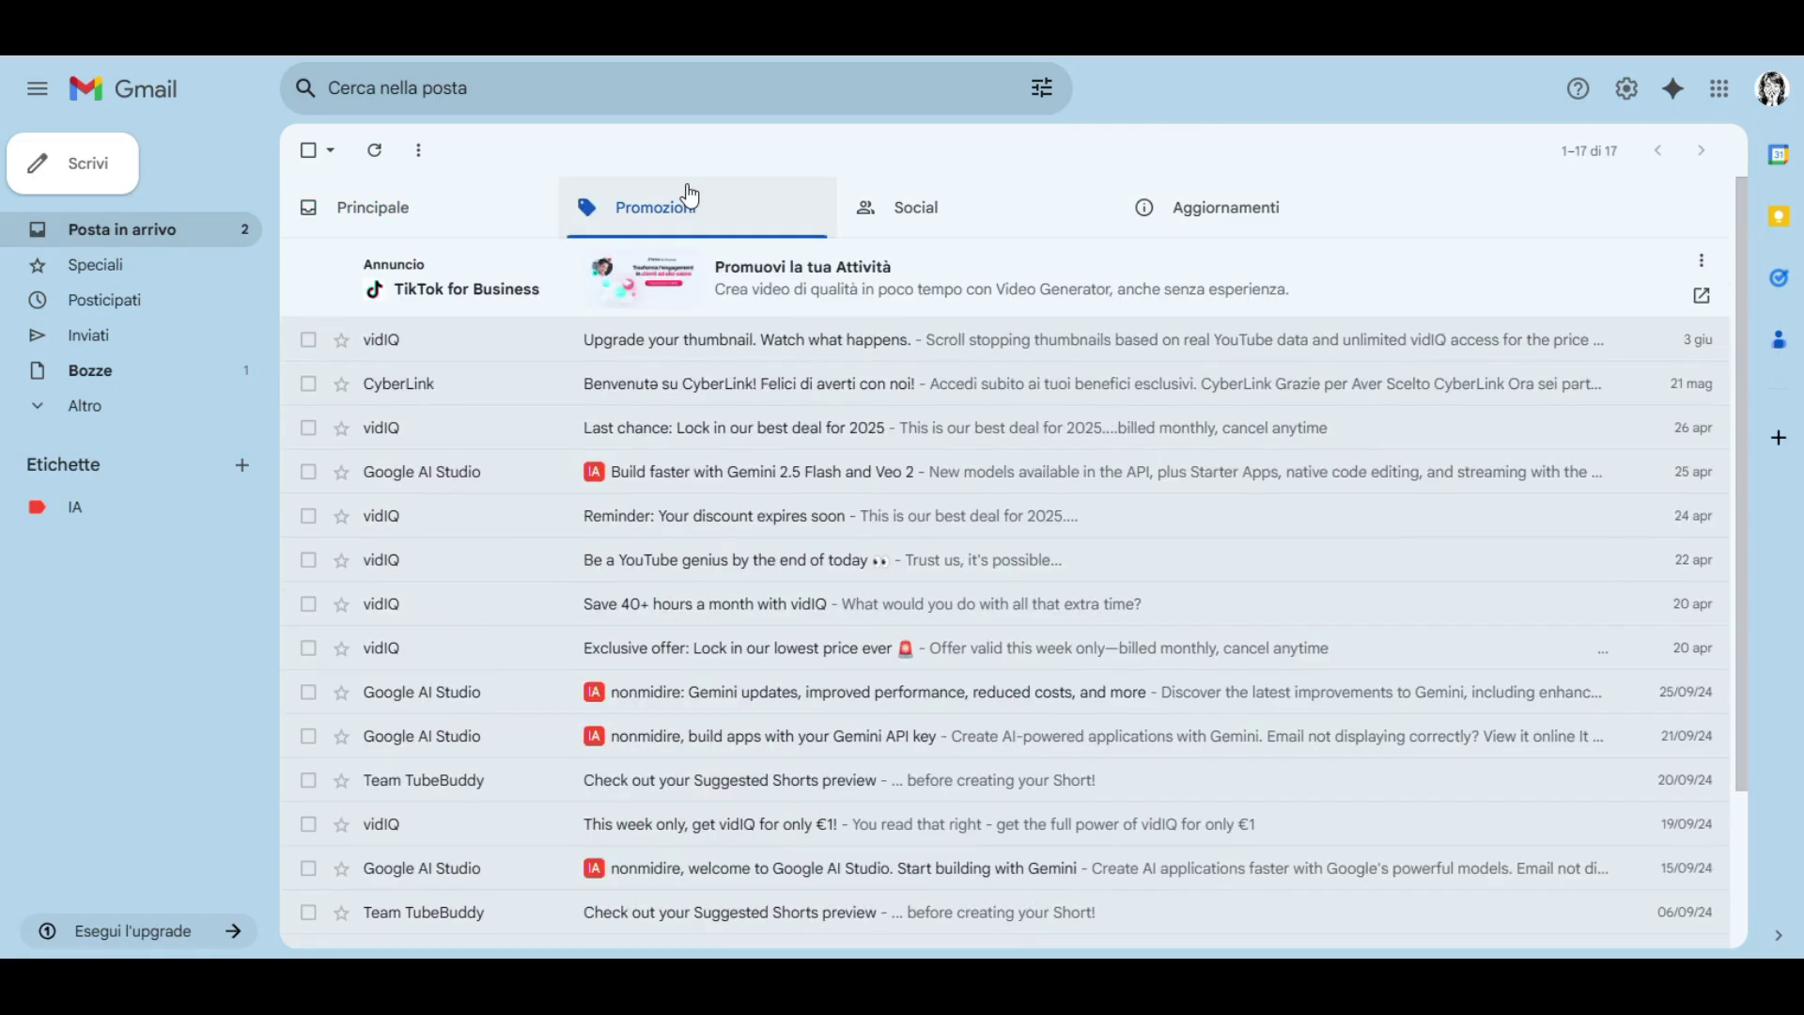
click(541, 399)
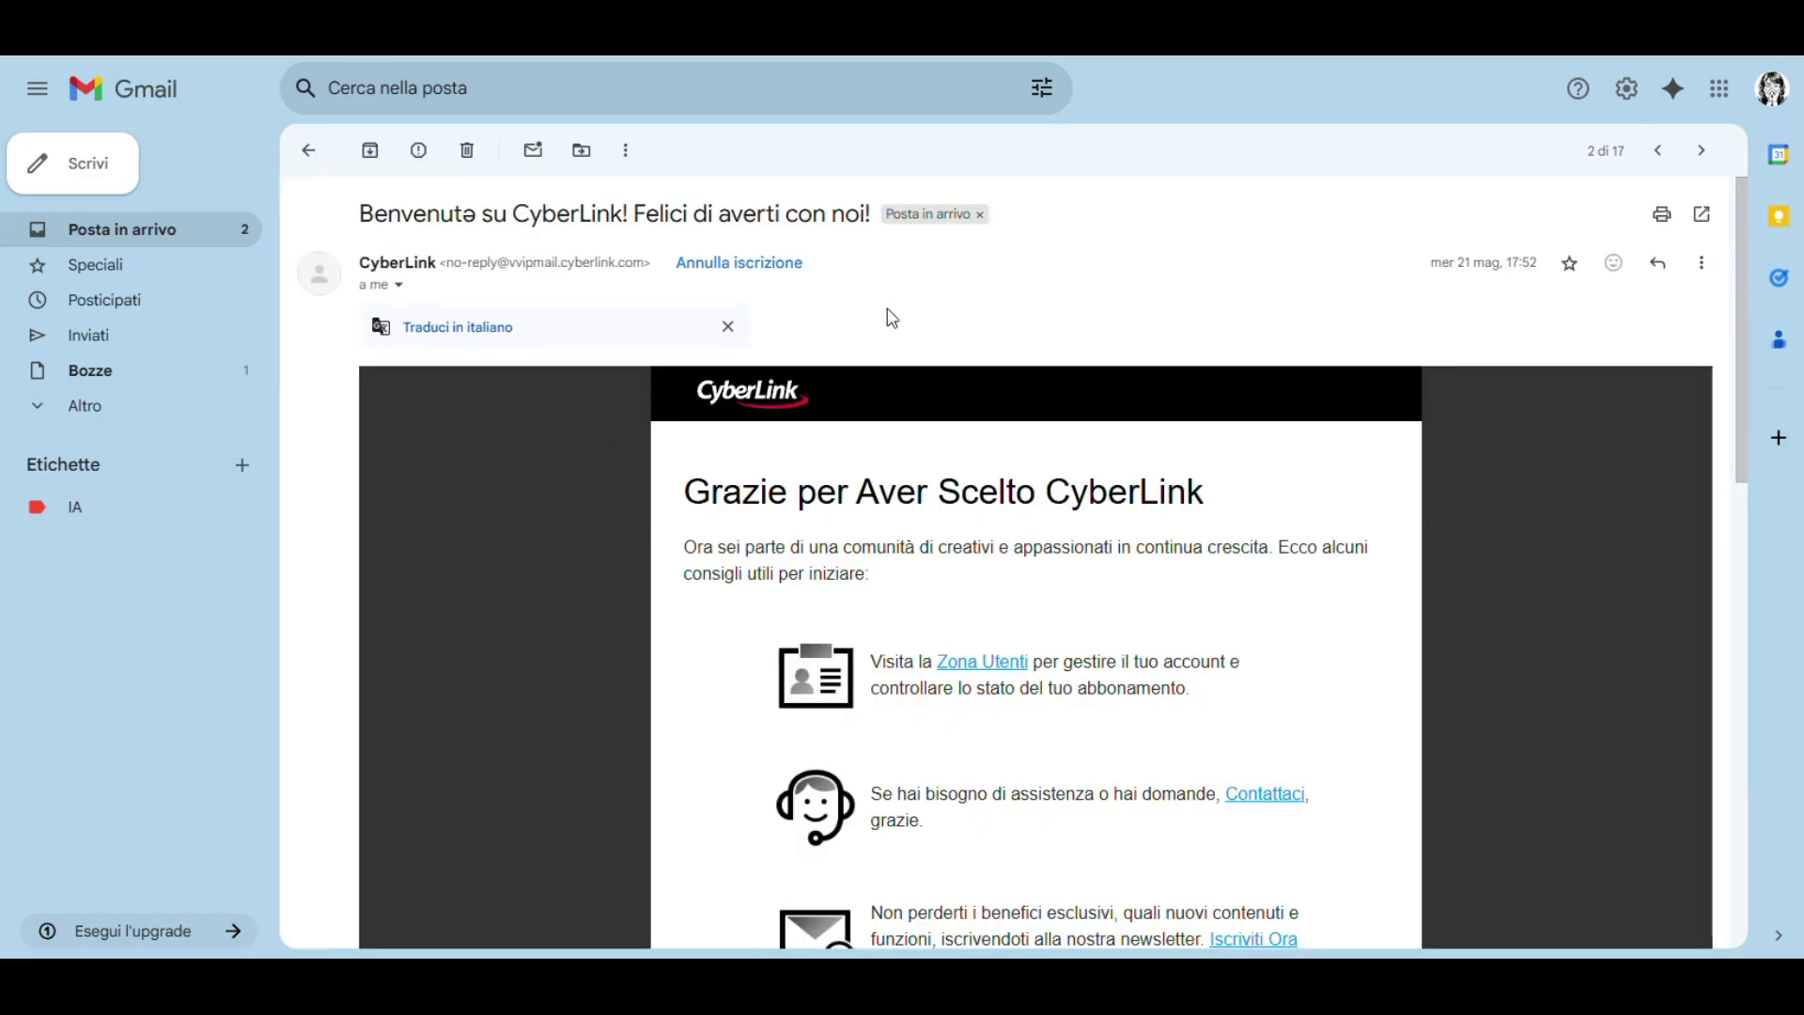
click(1716, 269)
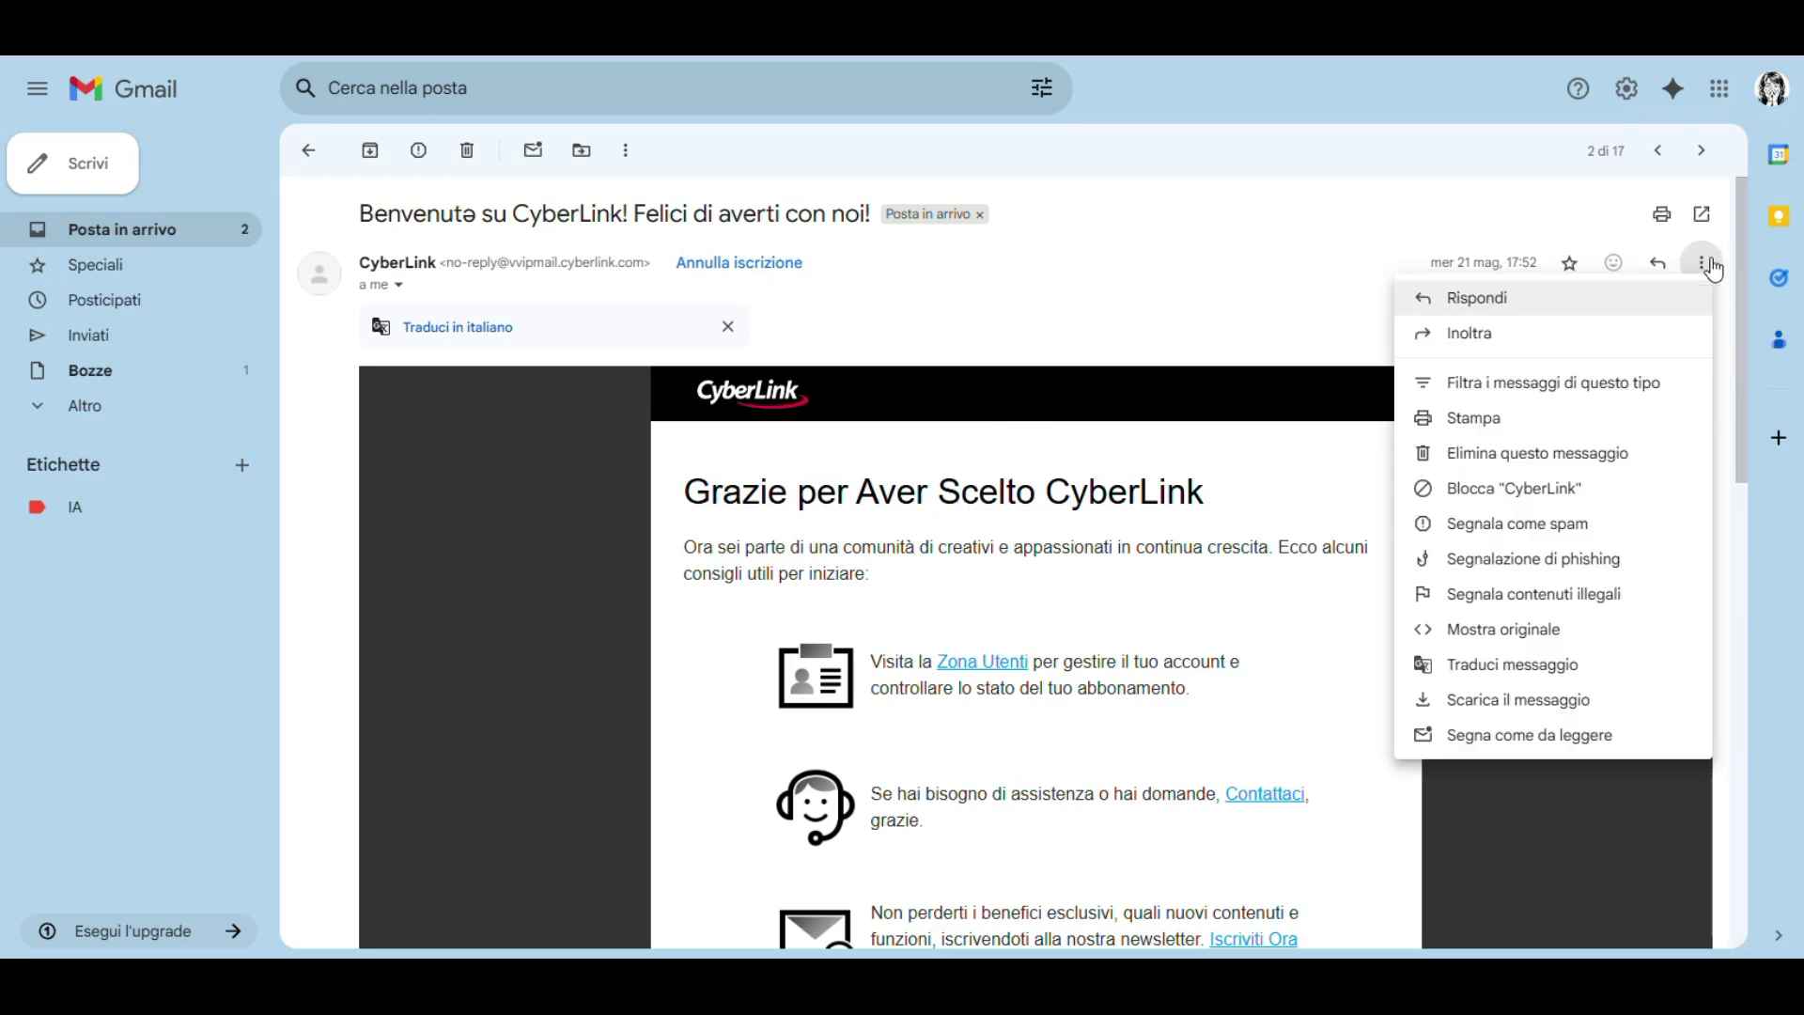
click(1557, 489)
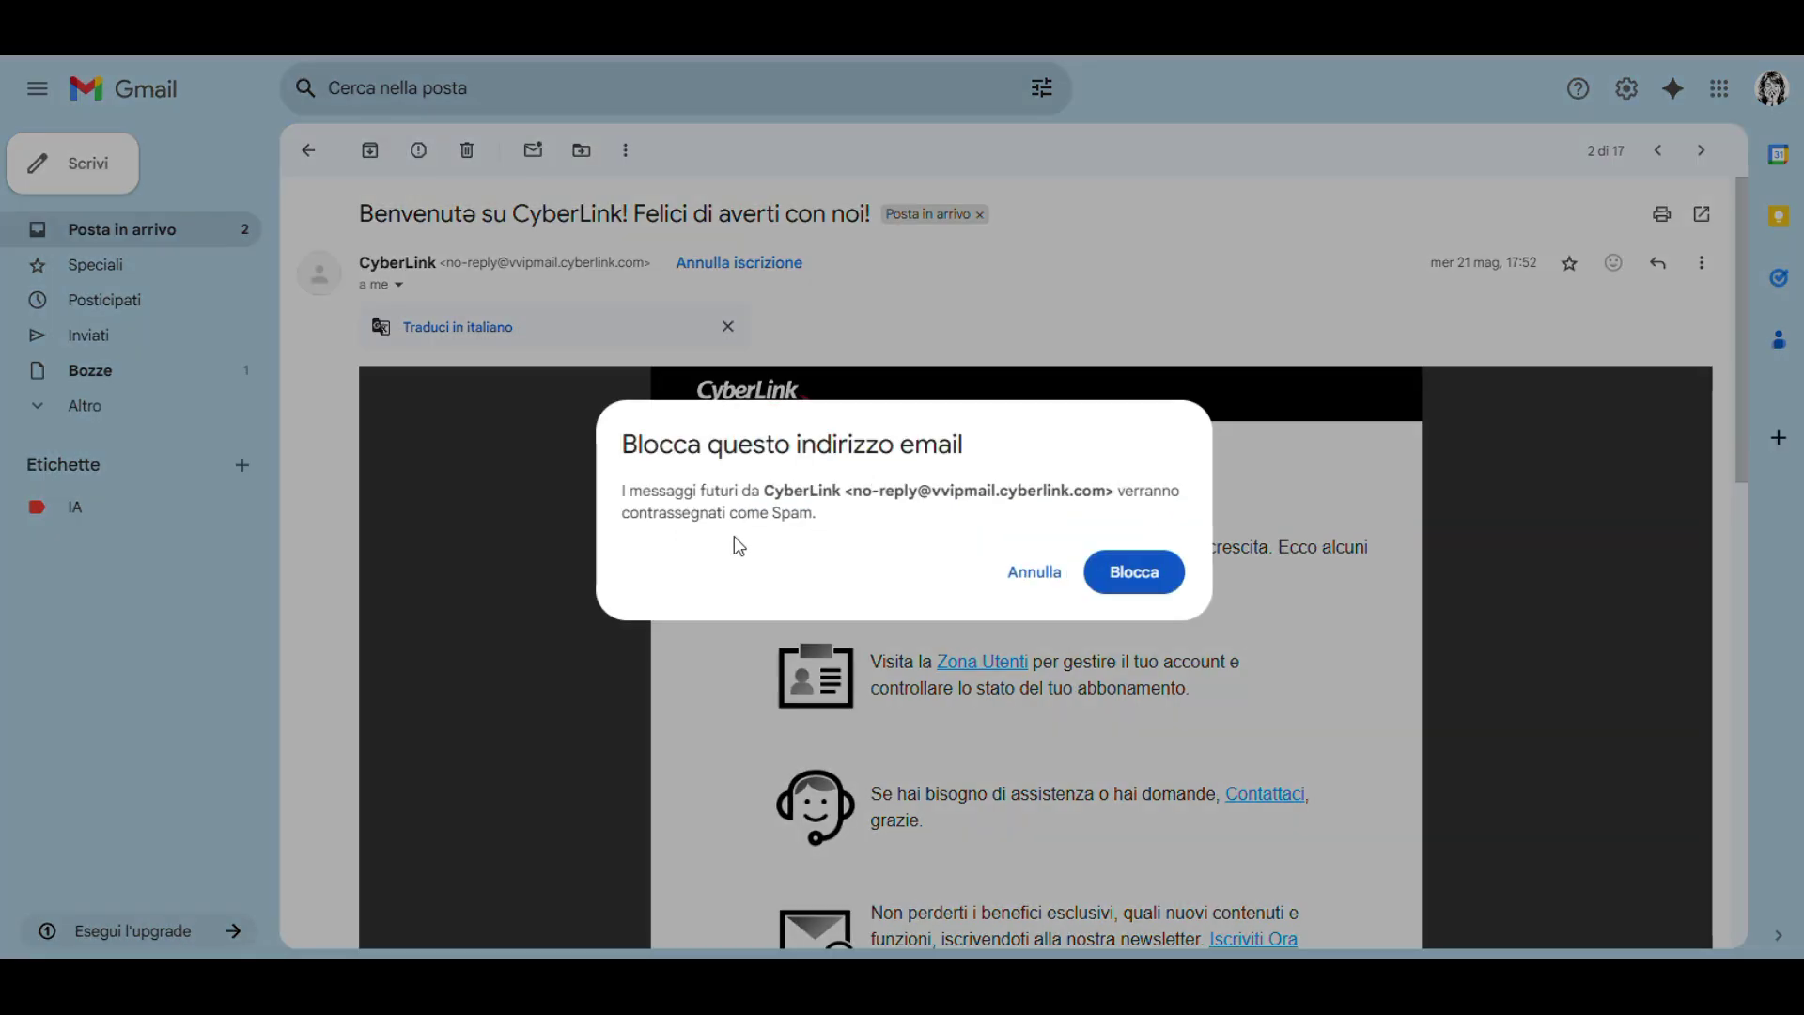
click(1128, 575)
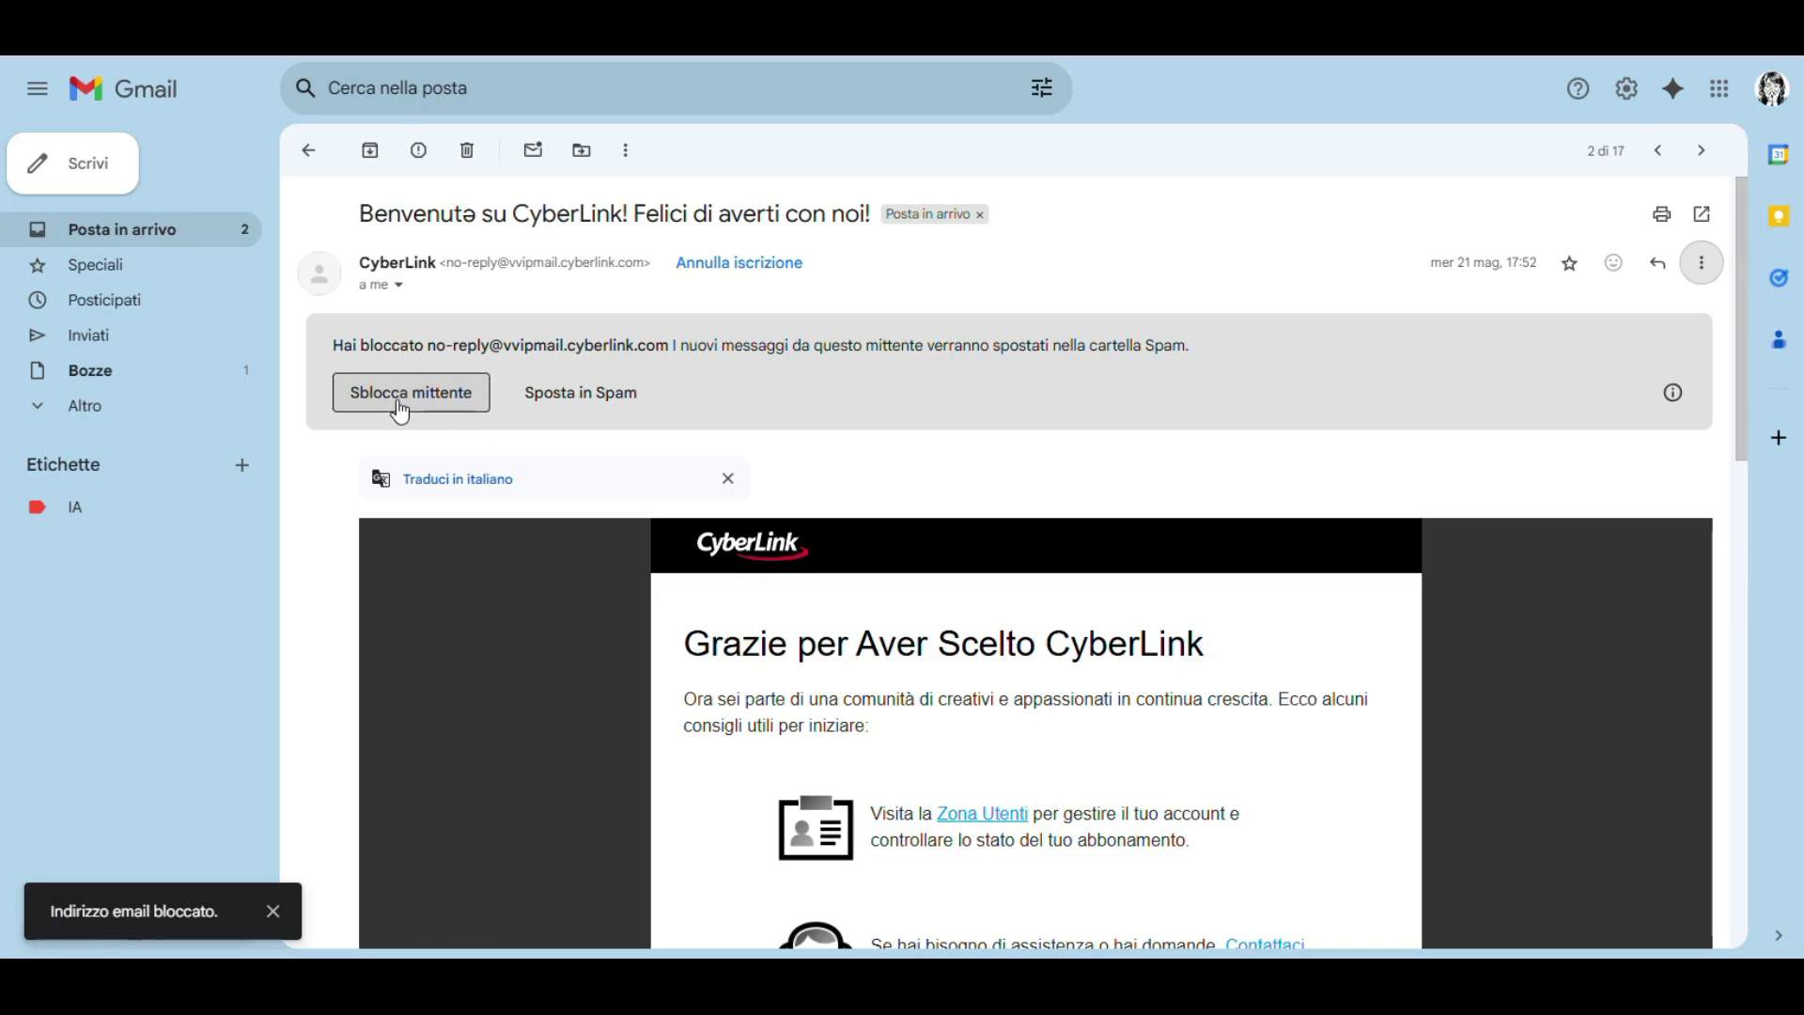
click(311, 148)
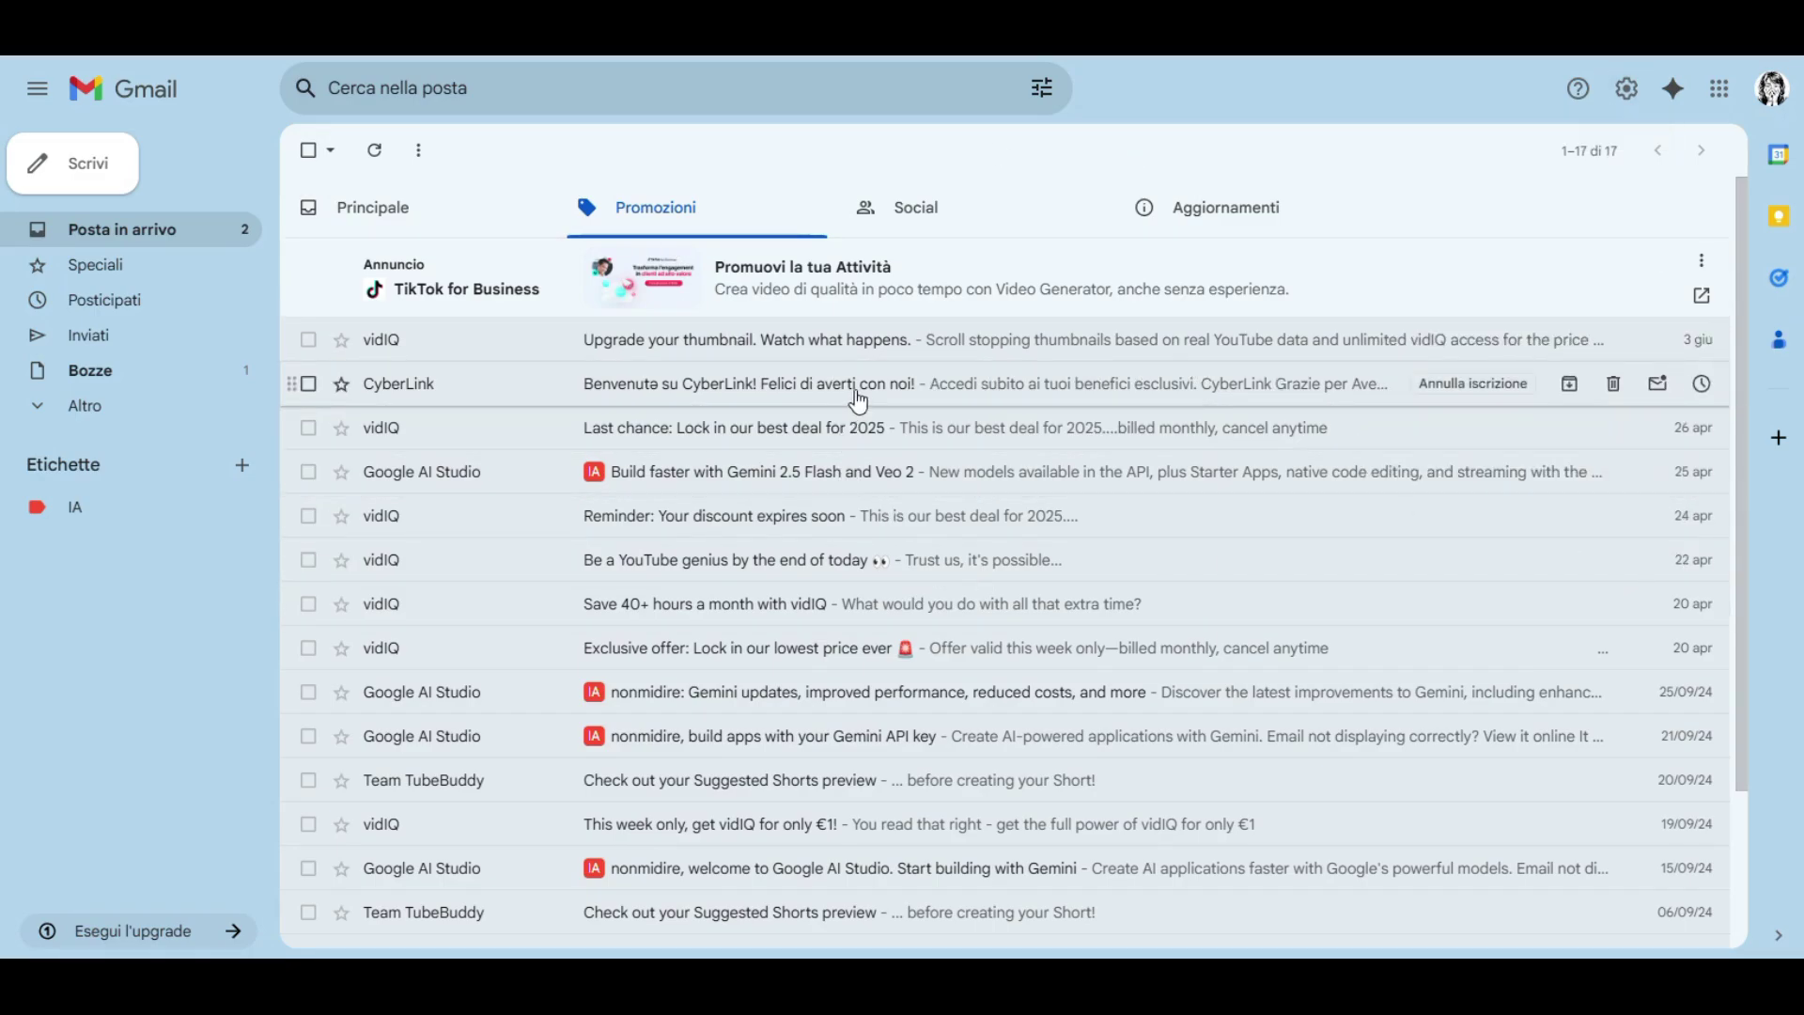
Step: Unblock the CyberLink address in the settings for filters and blocked addresses
click(1627, 88)
click(1592, 205)
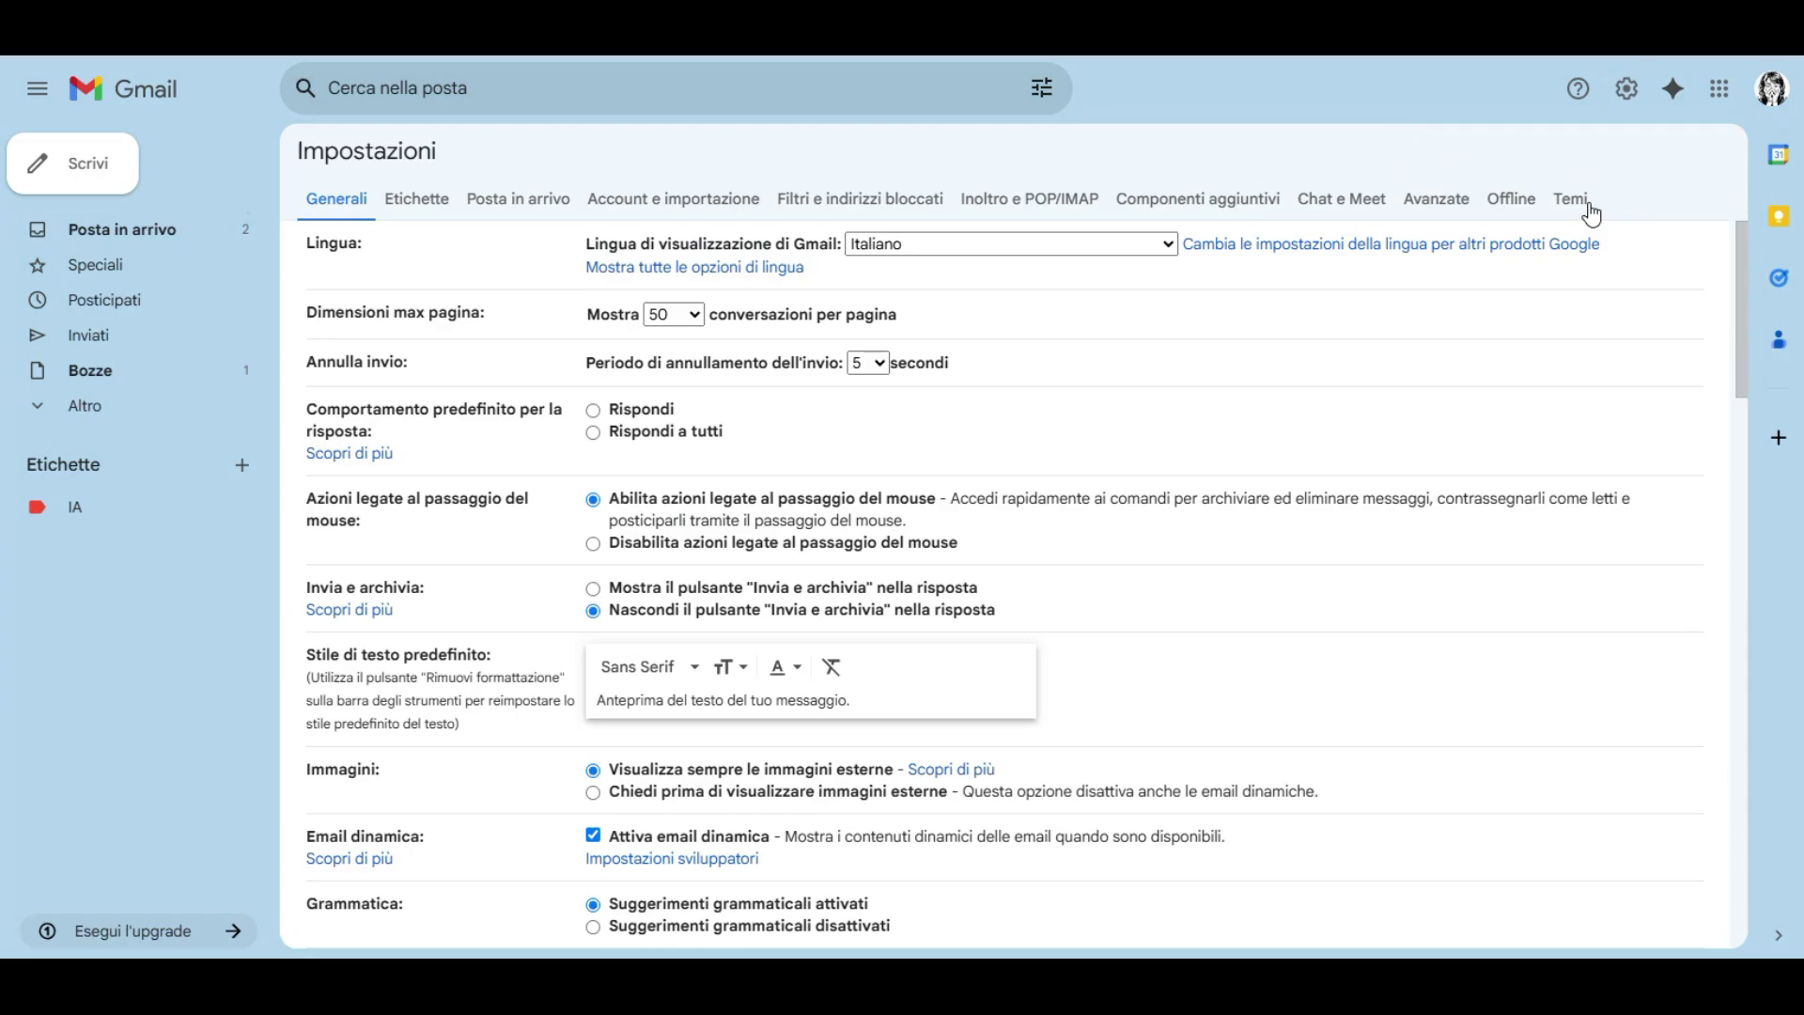
click(980, 203)
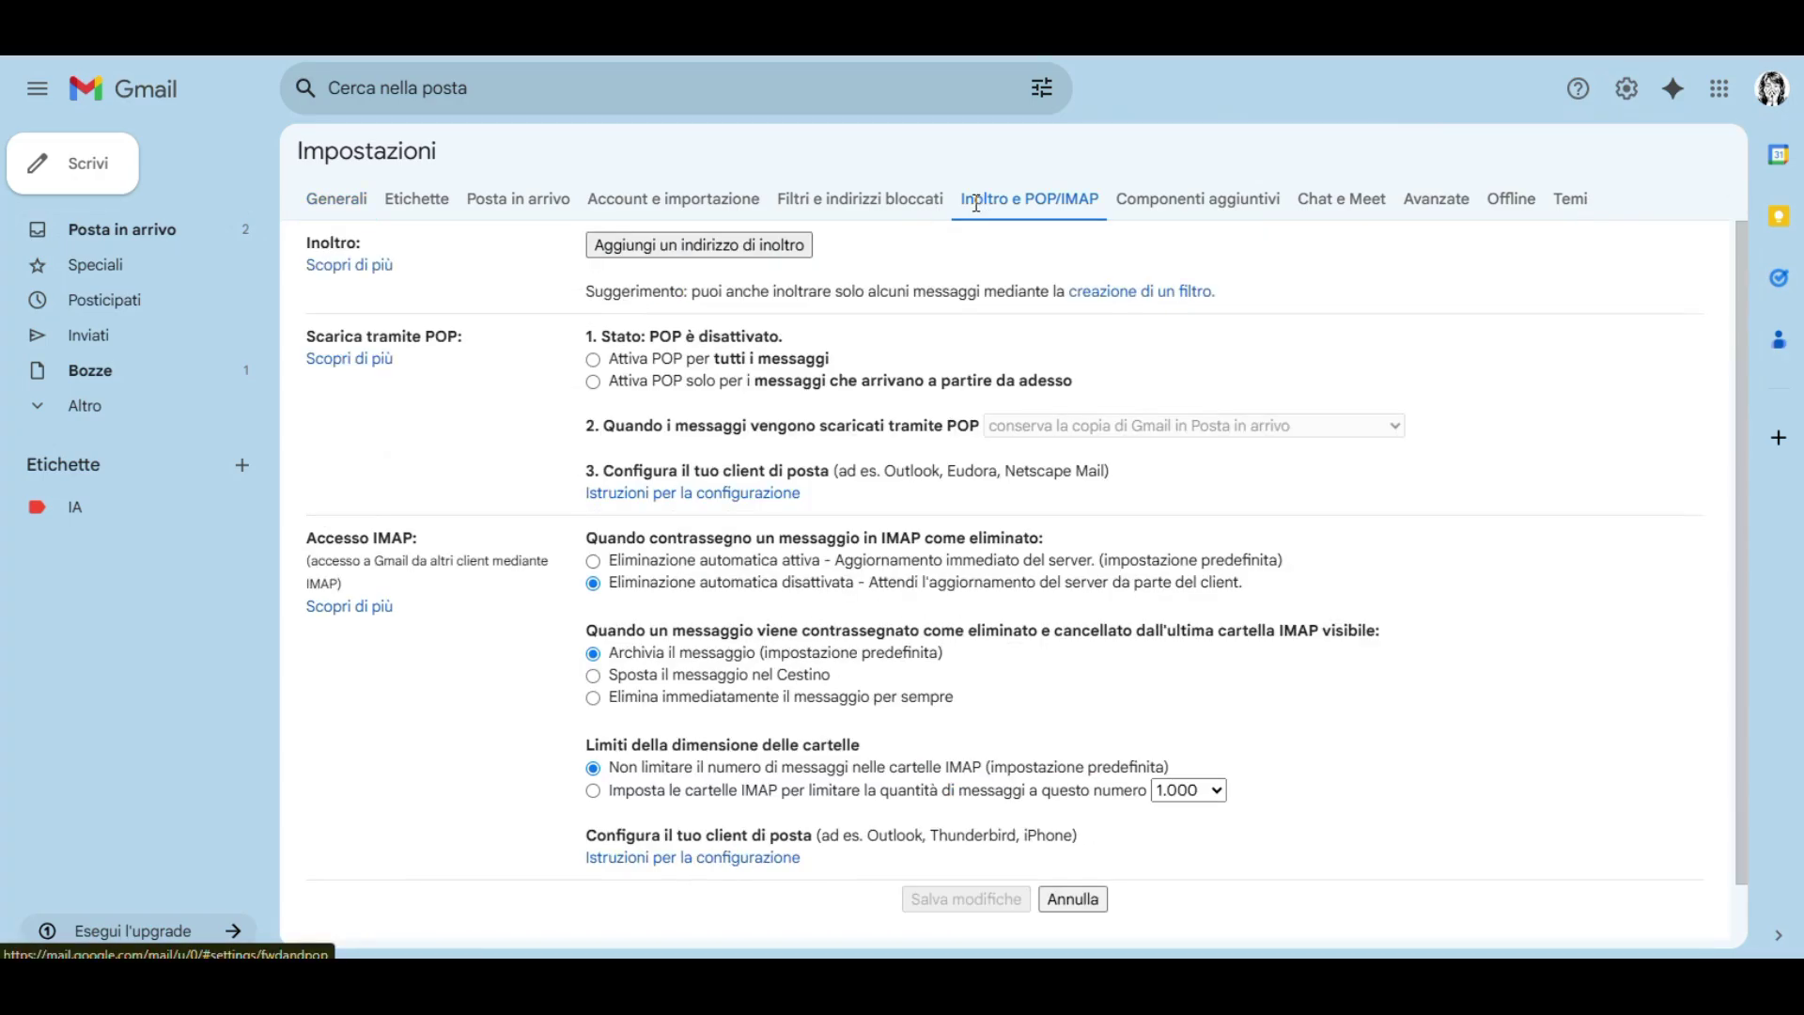
click(893, 198)
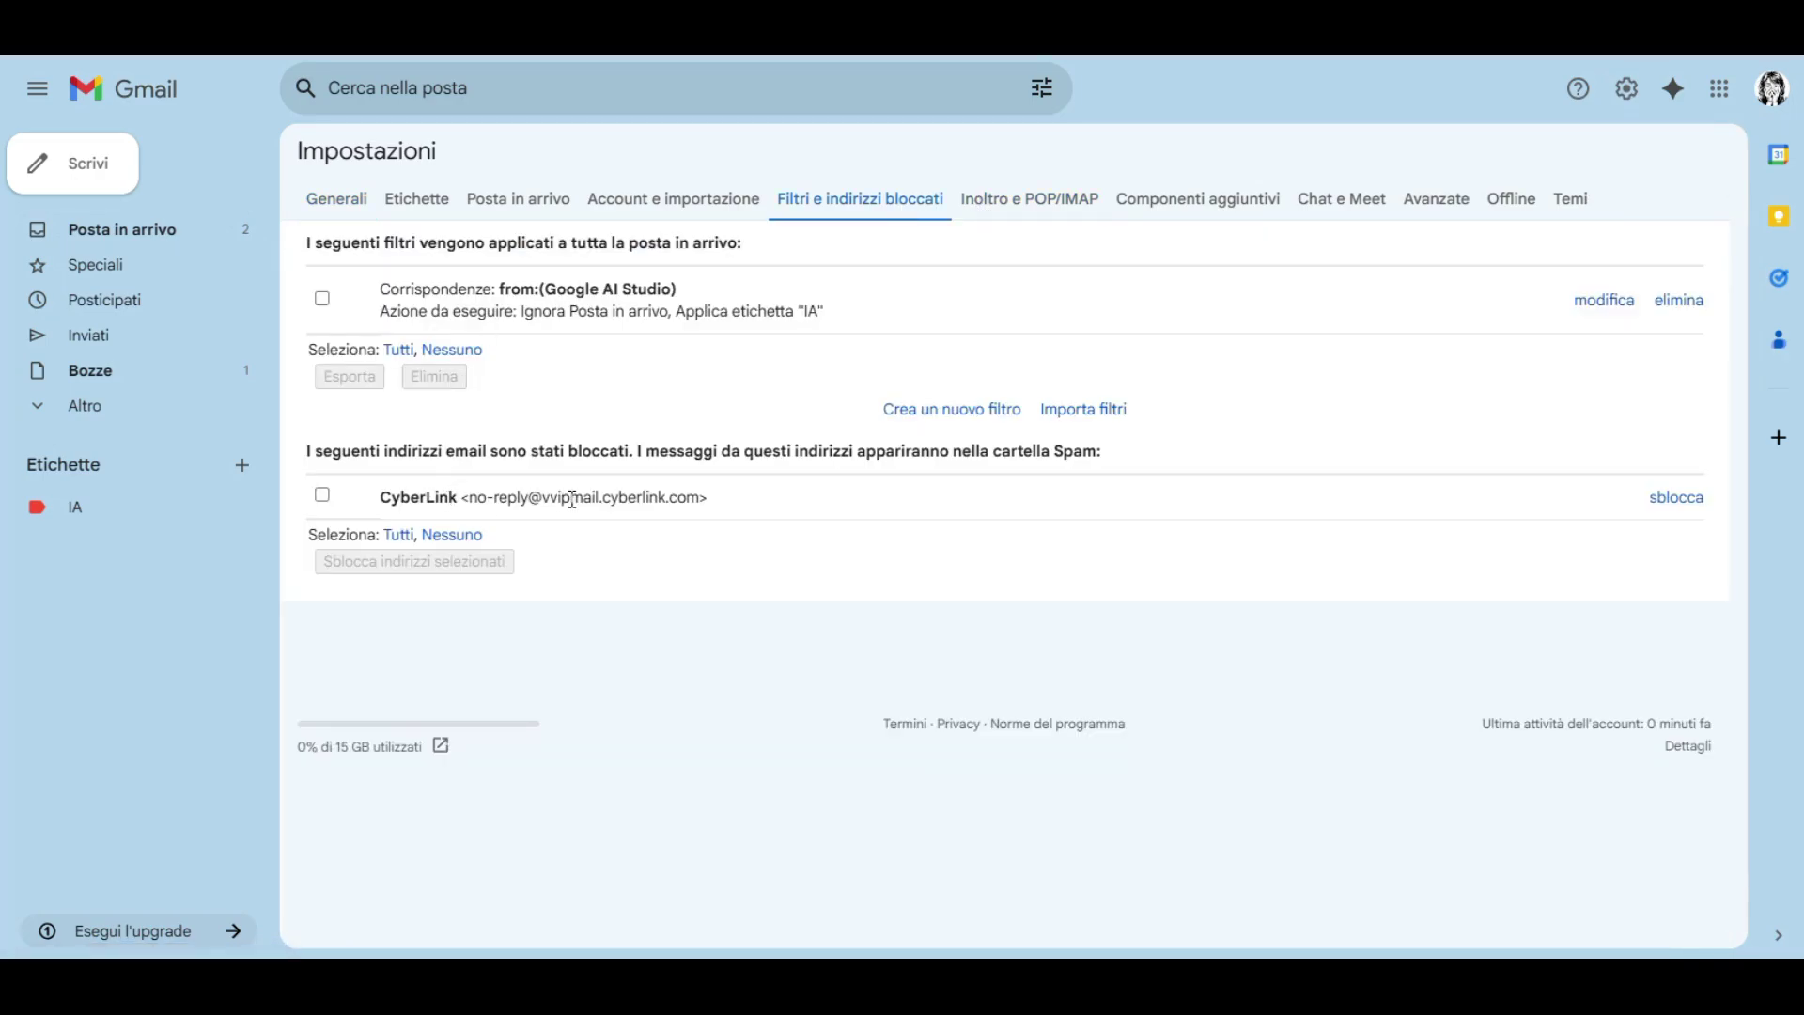
click(1692, 497)
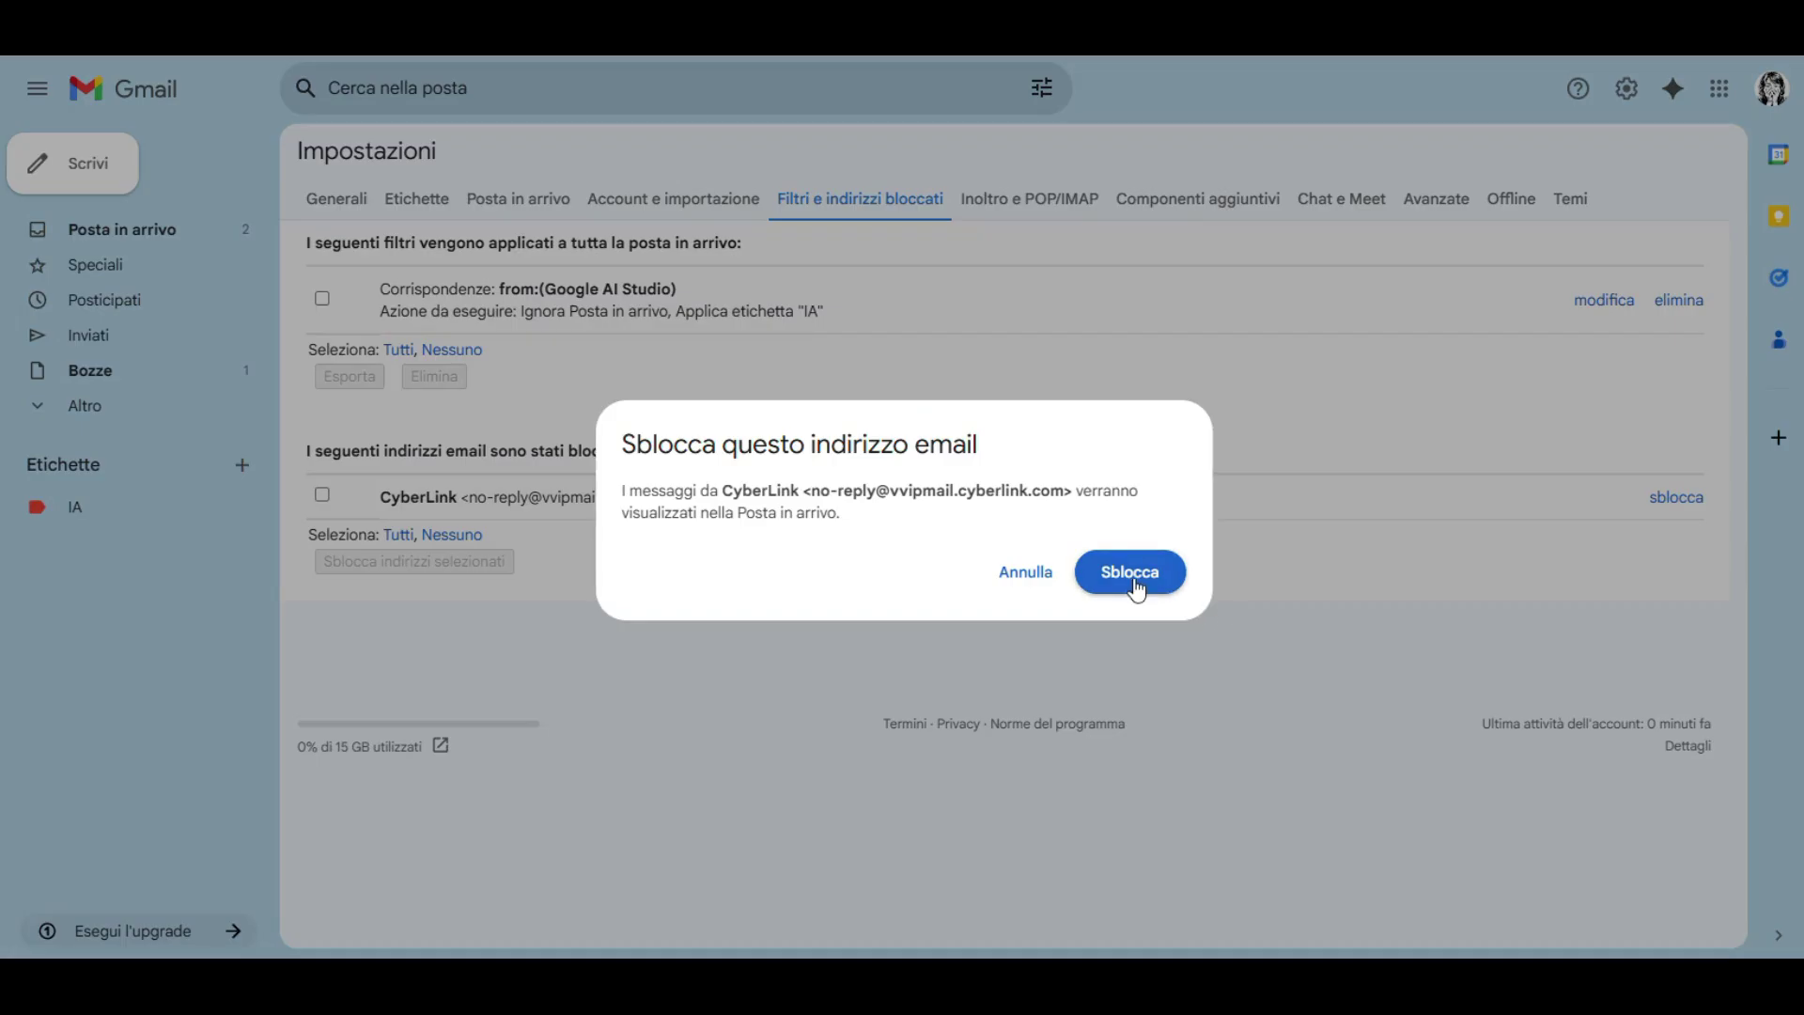
click(1133, 578)
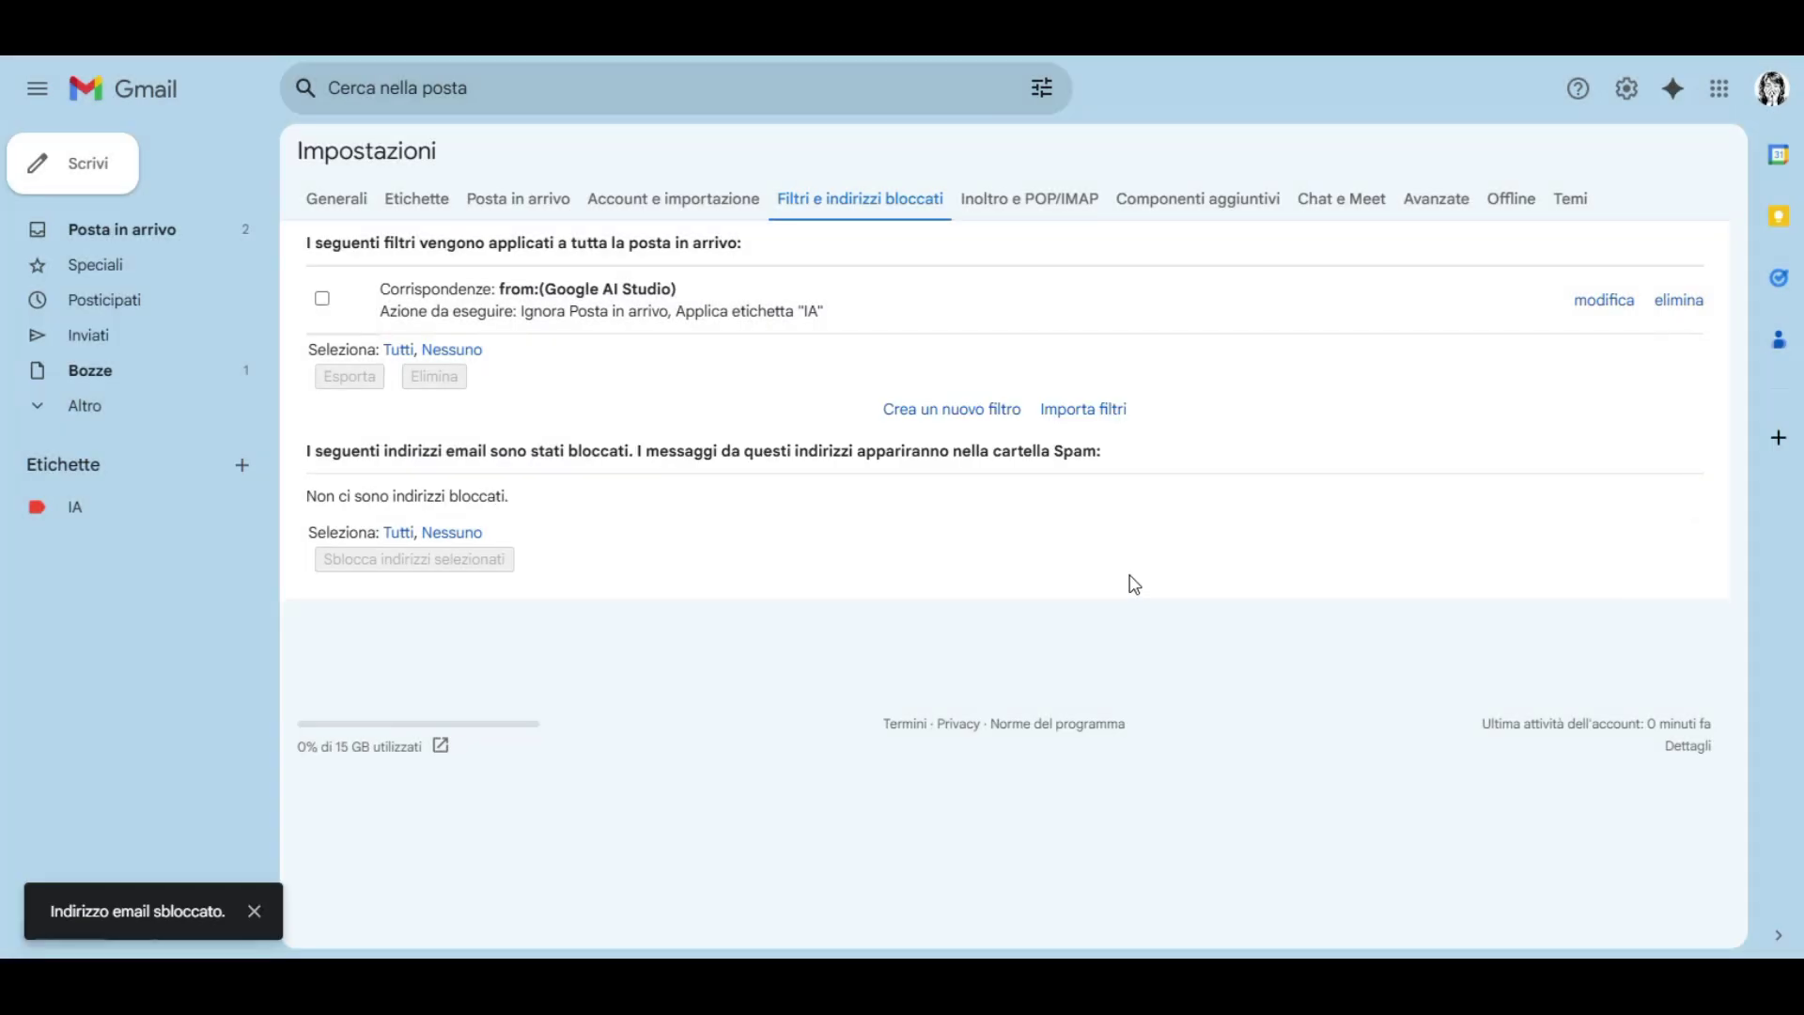
Step: Check the CyberLink welcome message in the Promozioni category, and return to the main inbox
click(139, 235)
click(959, 235)
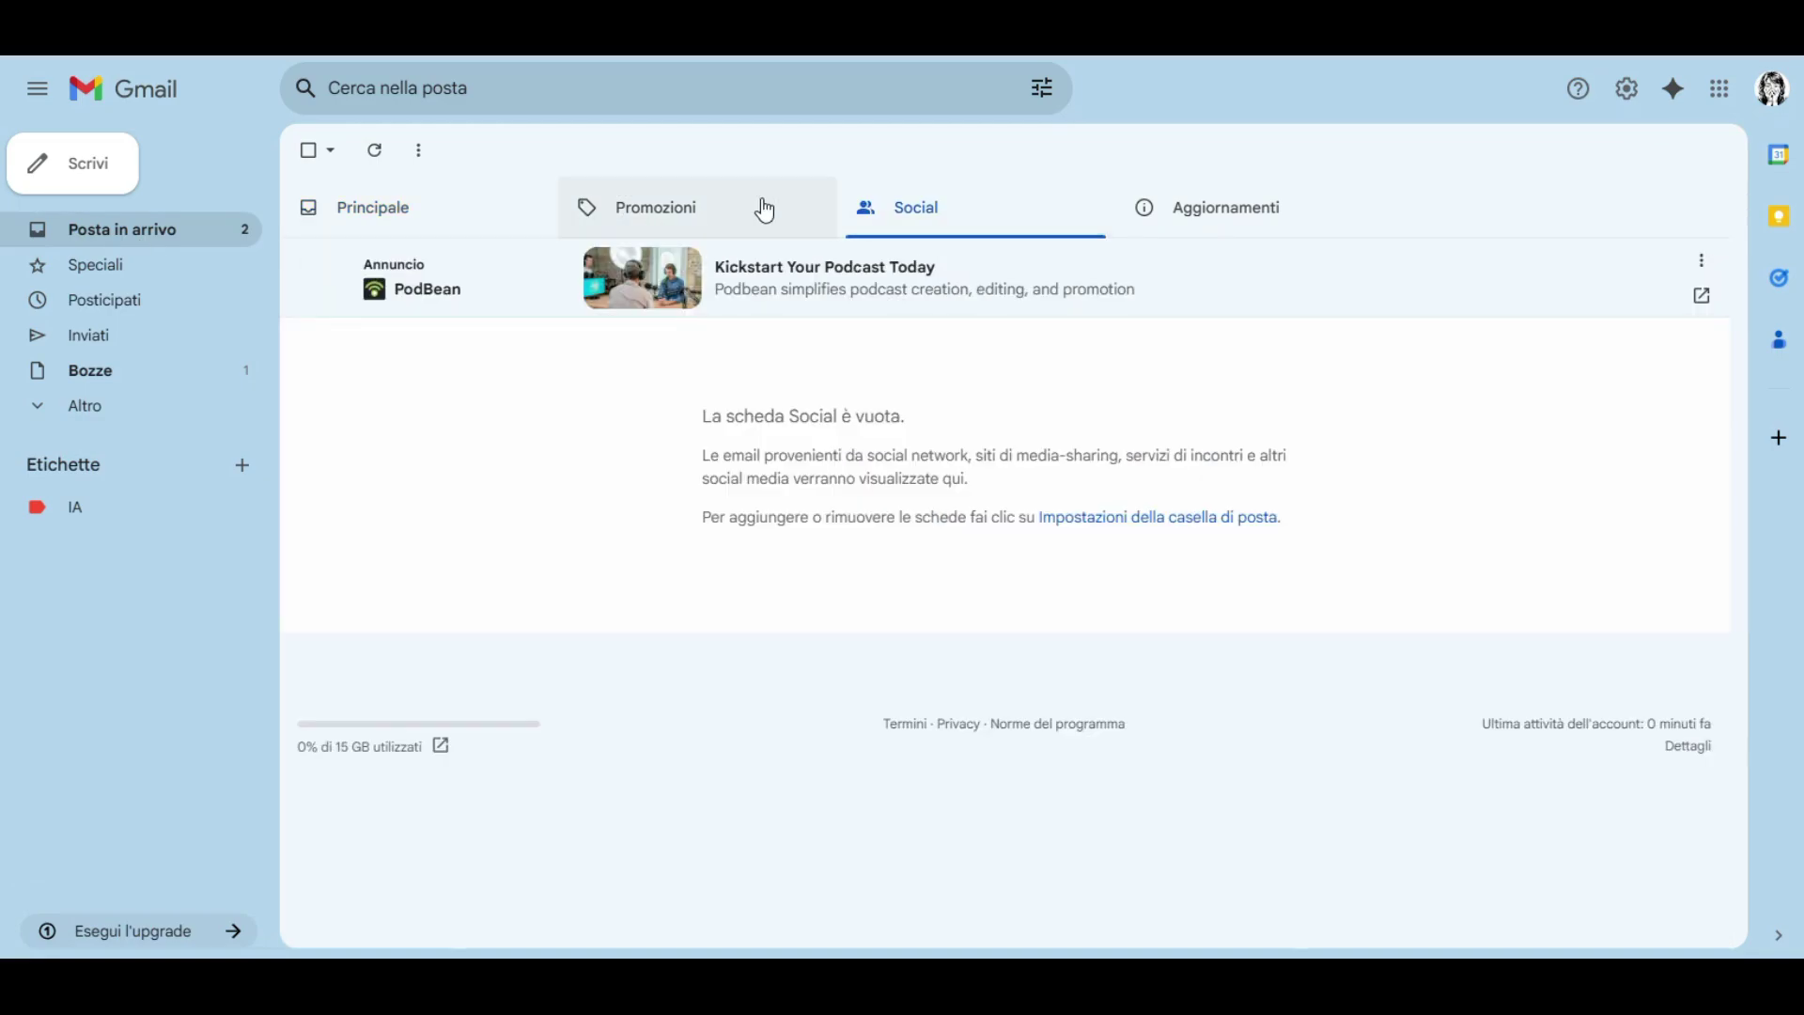
click(625, 230)
click(445, 395)
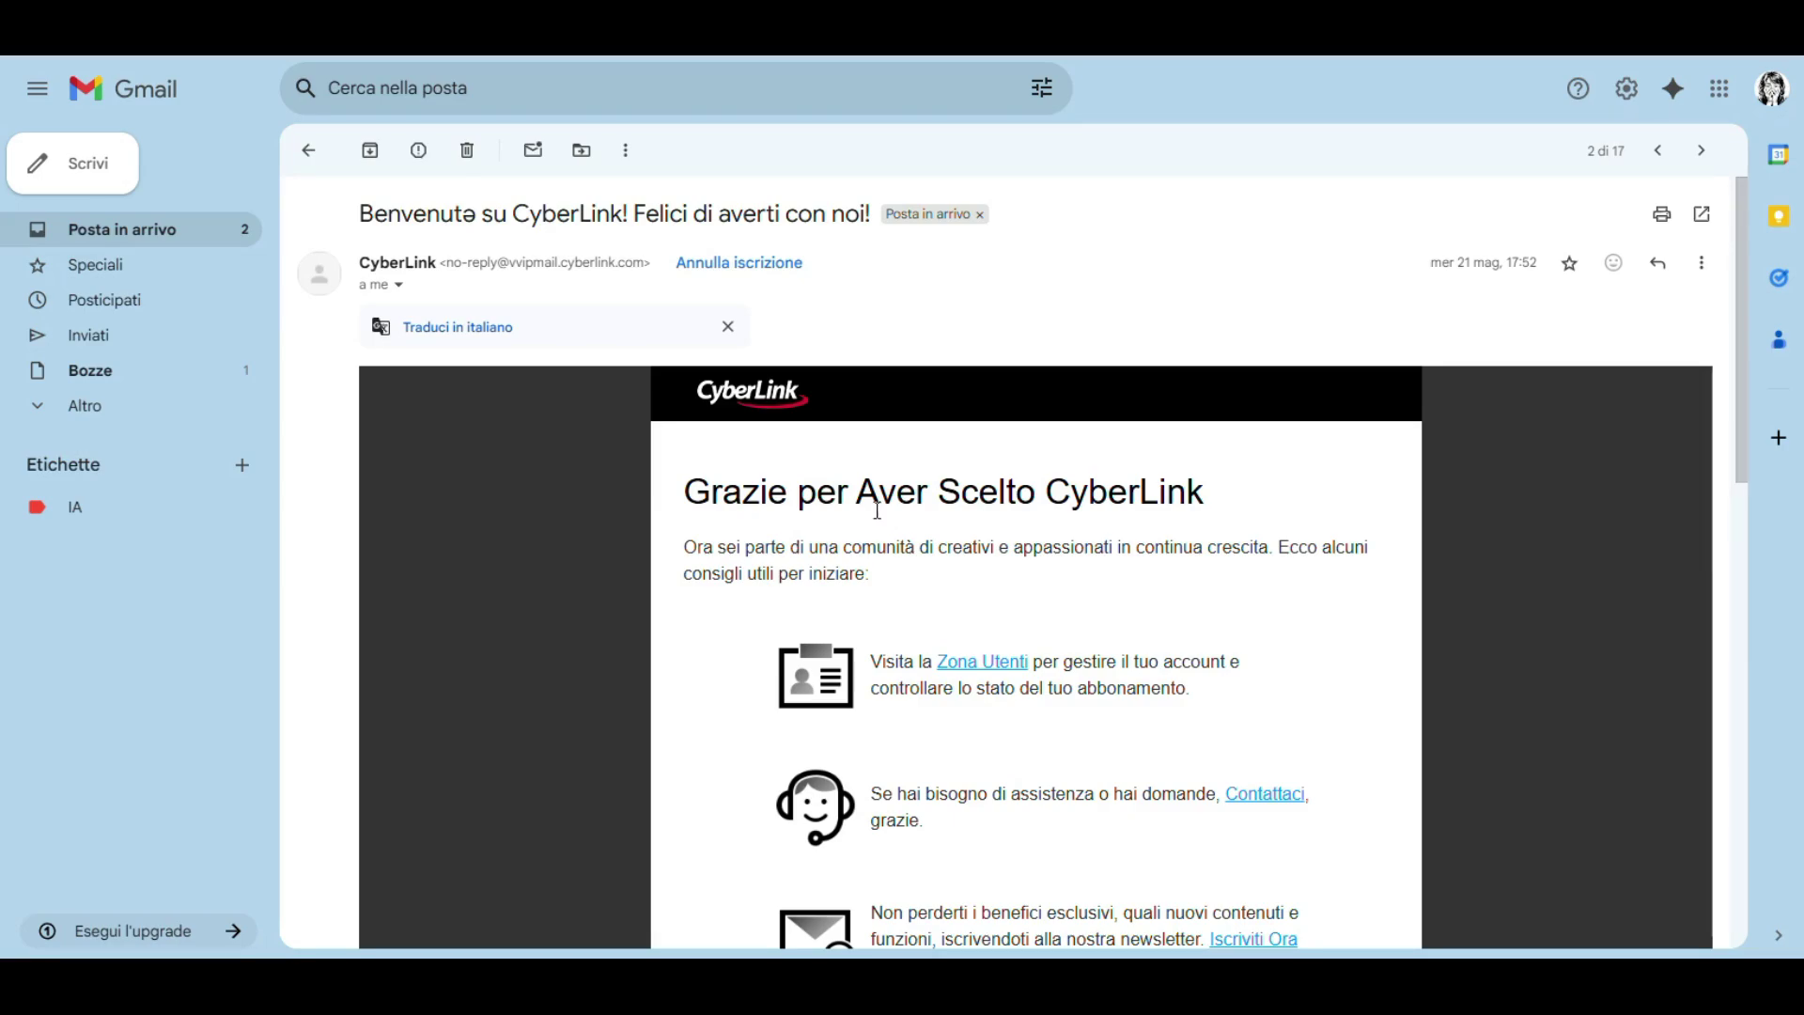
scroll(877, 510, down, 4)
scroll(602, 382, up, 4)
click(176, 234)
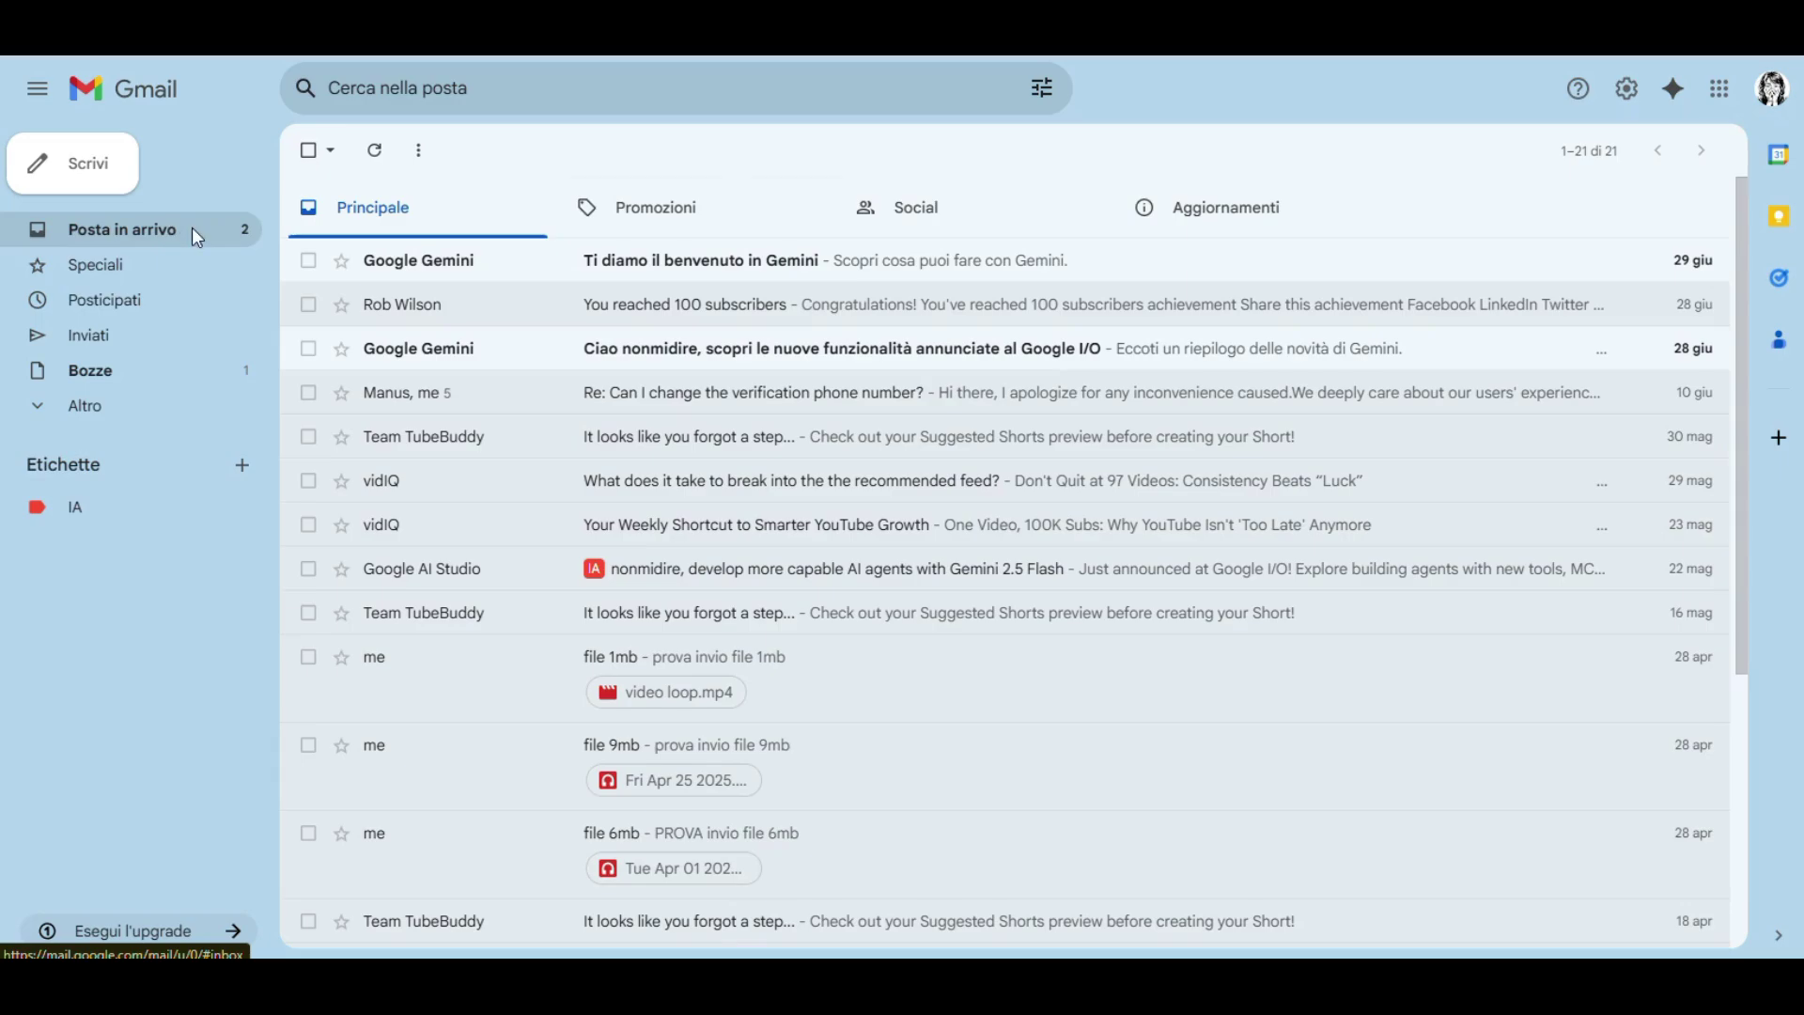